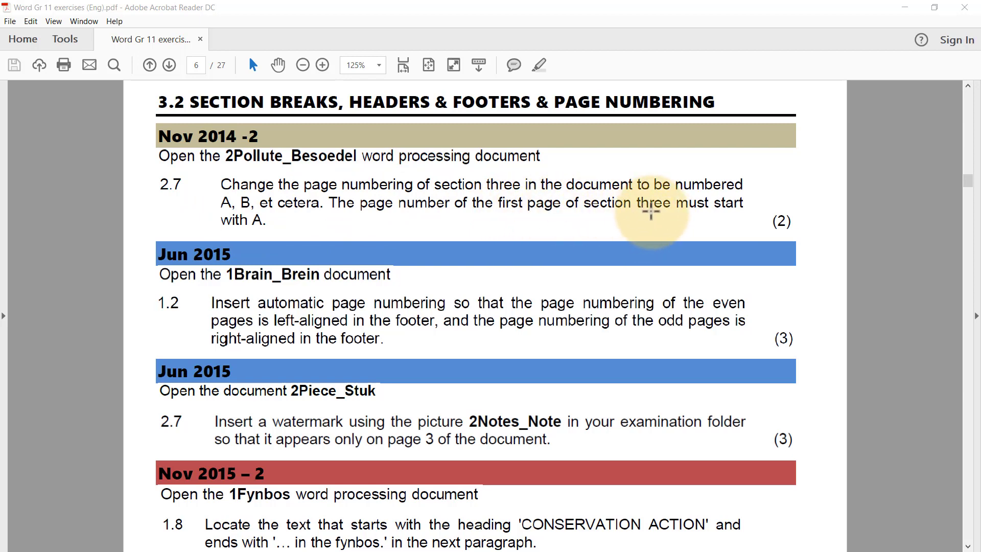
# - Minimize the exercise PDF in Acrobat Reader to reveal 2Pollute_Besoedel in Word
pyautogui.click(905, 9)
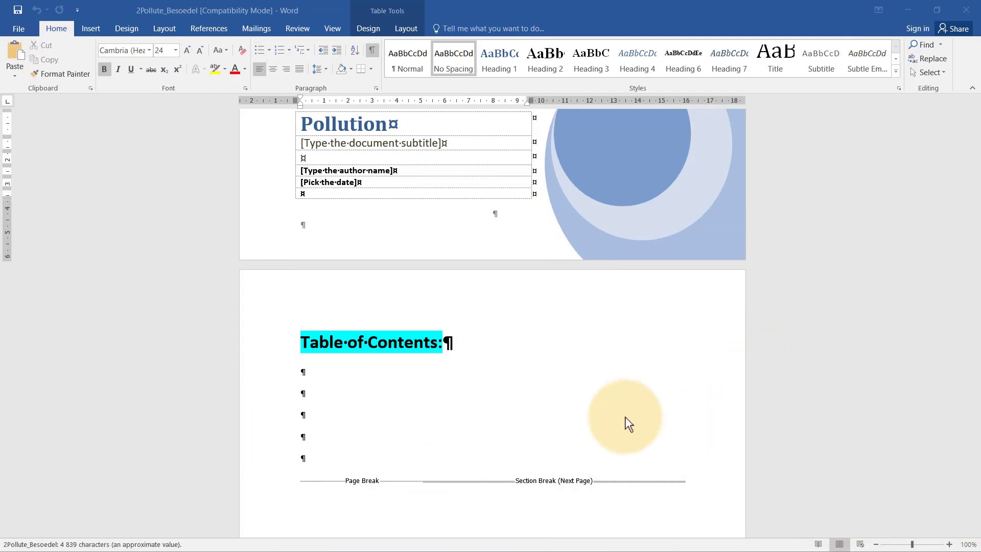
# - Edit the 2Pollute_Besoedel footer and move forward to the Footer -Section 3-
pyautogui.scroll(-15, 629, 424)
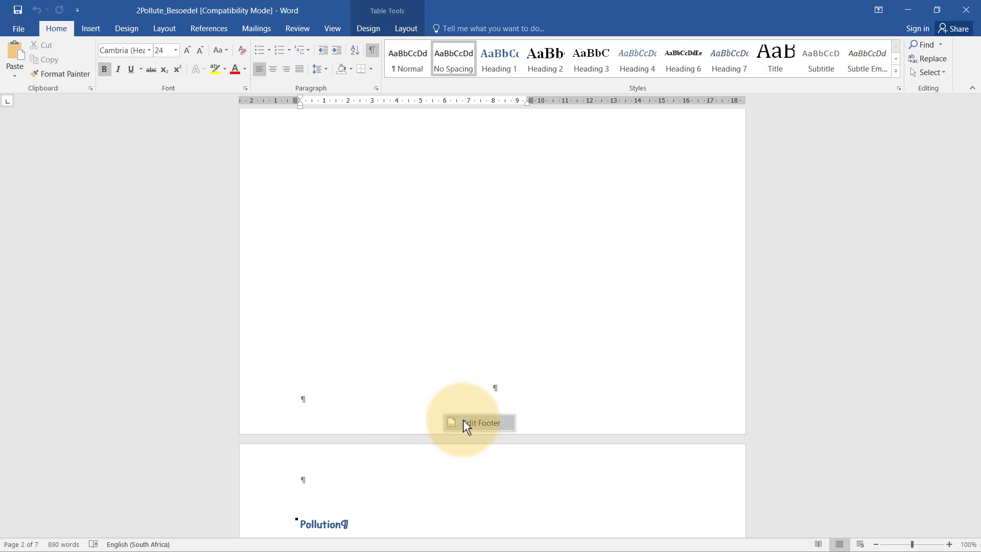
pyautogui.click(463, 421)
pyautogui.scroll(-5, 464, 418)
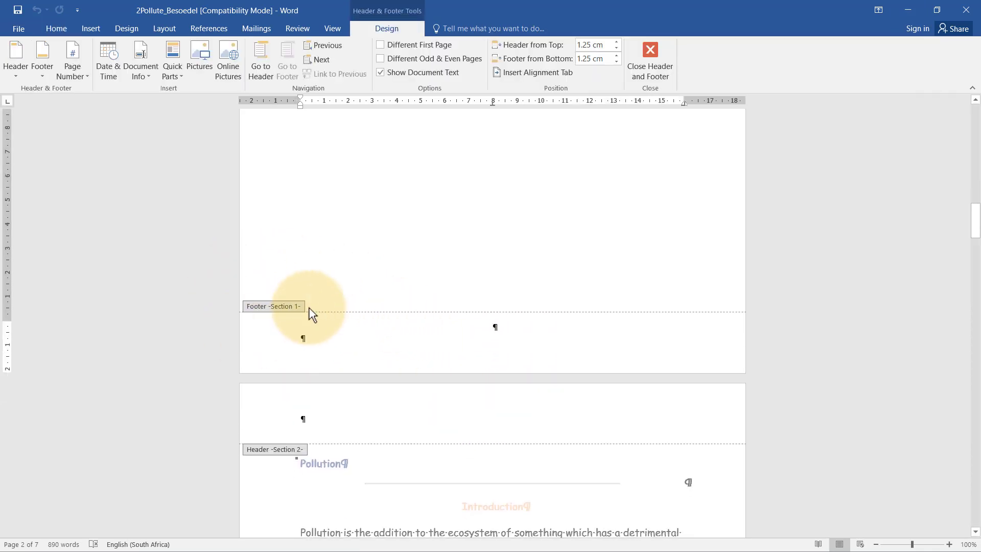
pyautogui.click(314, 59)
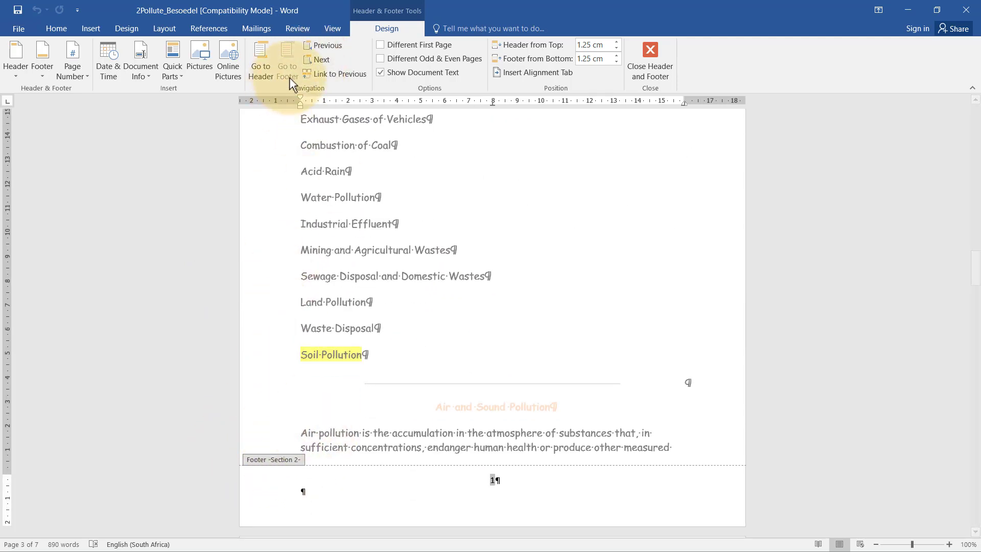
pyautogui.click(314, 59)
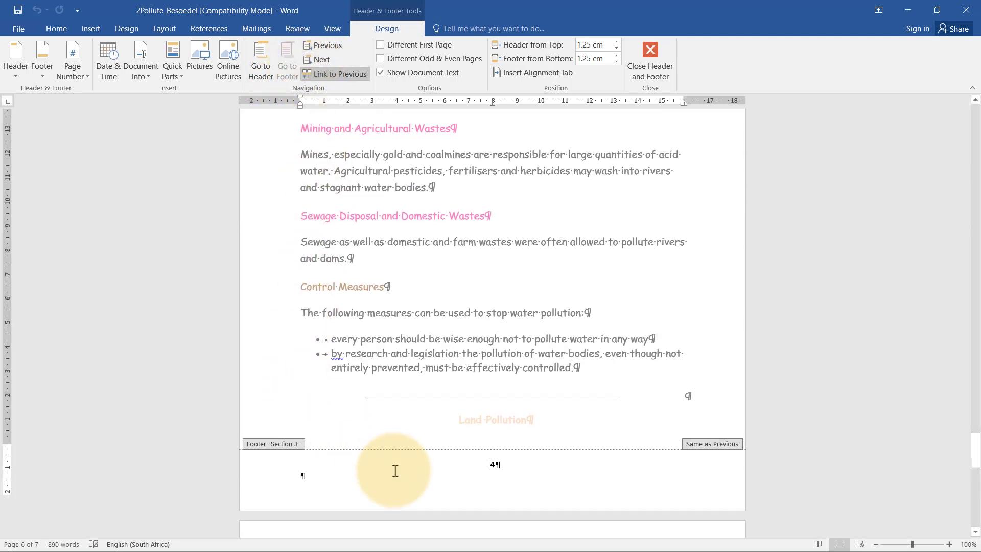
pyautogui.scroll(-3, 396, 408)
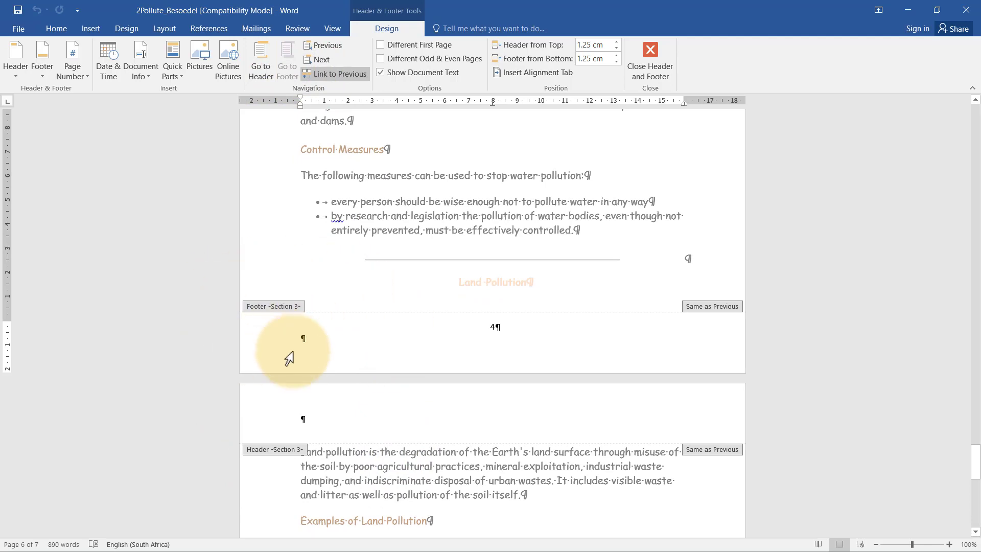
pyautogui.scroll(10, 495, 491)
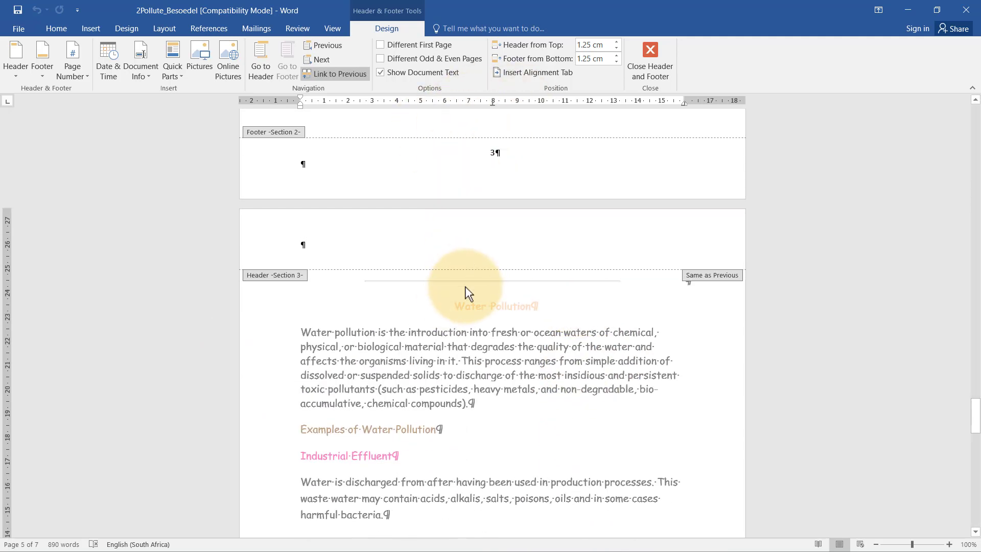
pyautogui.scroll(-8, 463, 245)
pyautogui.scroll(-3, 460, 356)
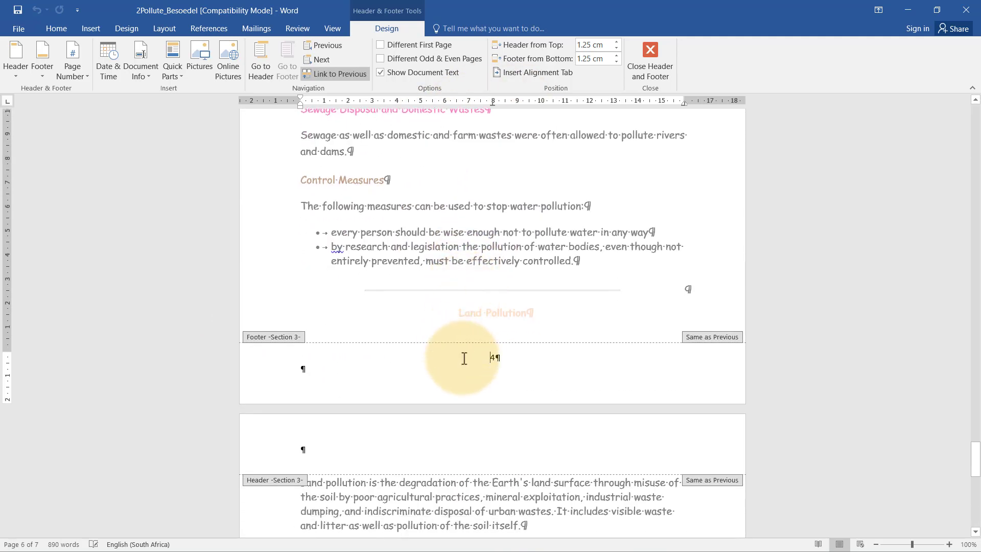
# - Unlink the Section 3 footer and number its pages A, B, C… starting at A
pyautogui.click(333, 75)
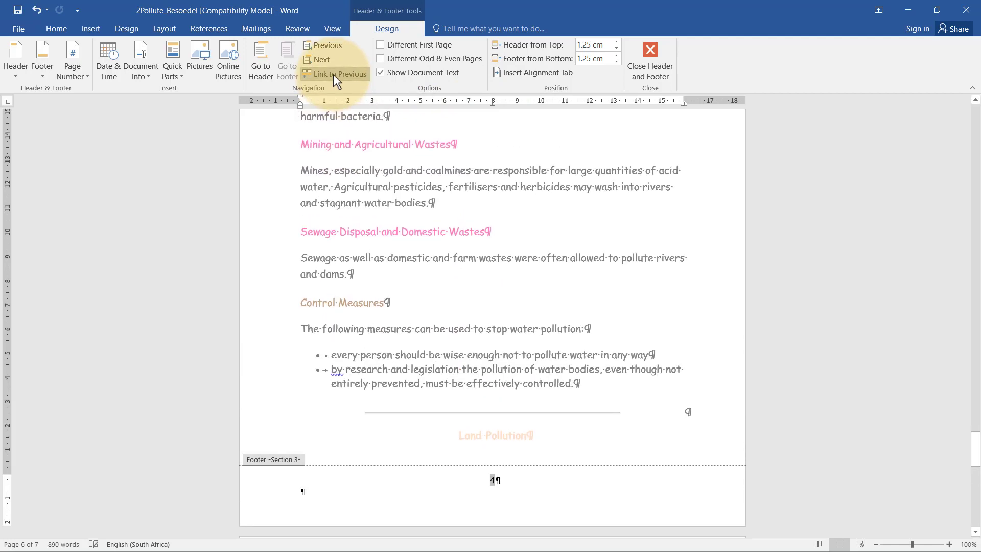
pyautogui.click(80, 75)
pyautogui.click(90, 151)
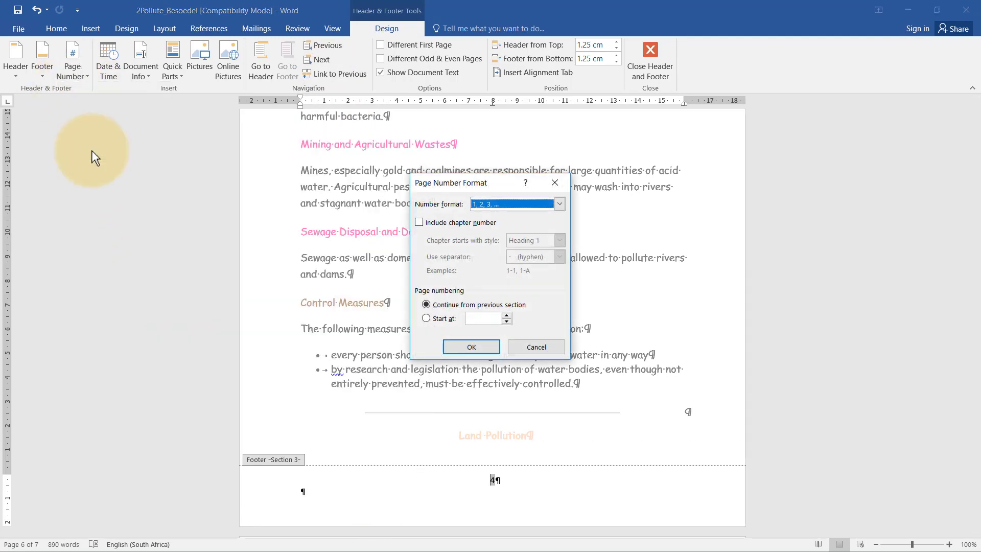
pyautogui.click(559, 203)
pyautogui.click(518, 243)
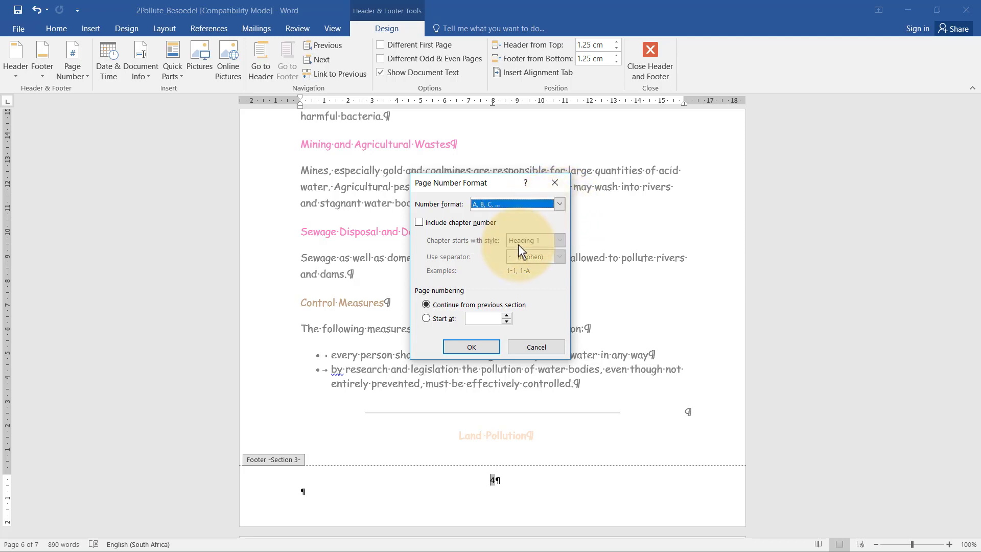
pyautogui.click(428, 318)
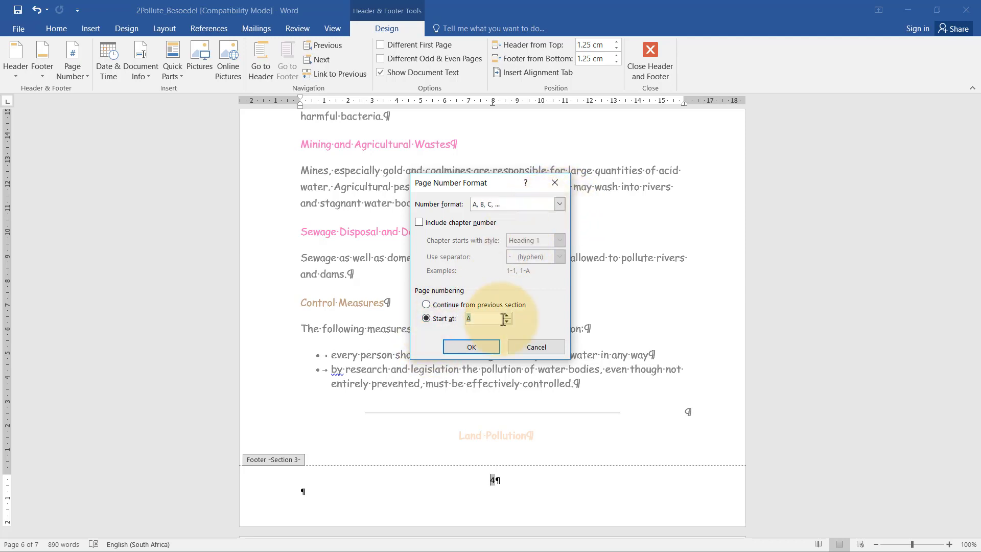
pyautogui.click(484, 346)
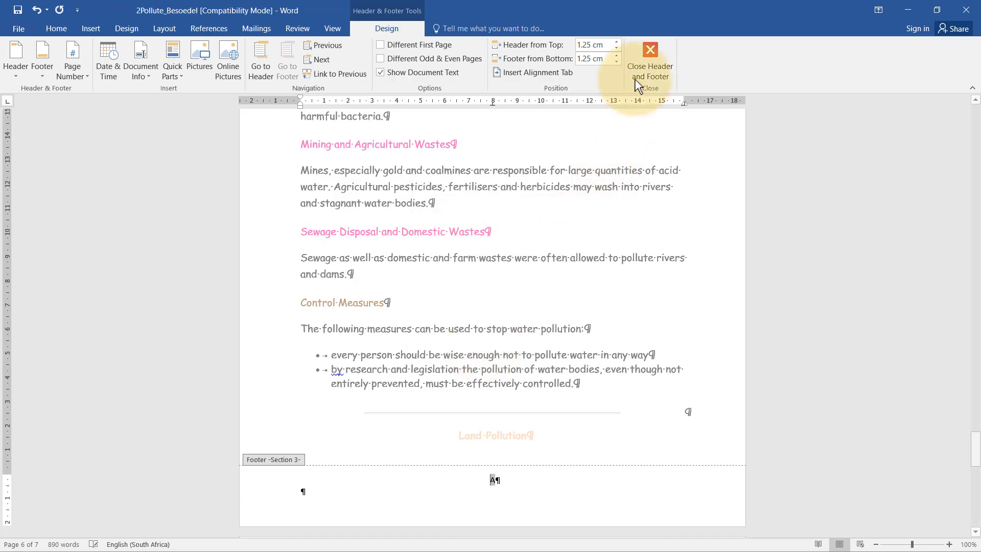
pyautogui.click(640, 53)
# - Check the page numbers, save and close 2Pollute_Besoedel, then minimize the exercise PDF
pyautogui.scroll(-15, 543, 388)
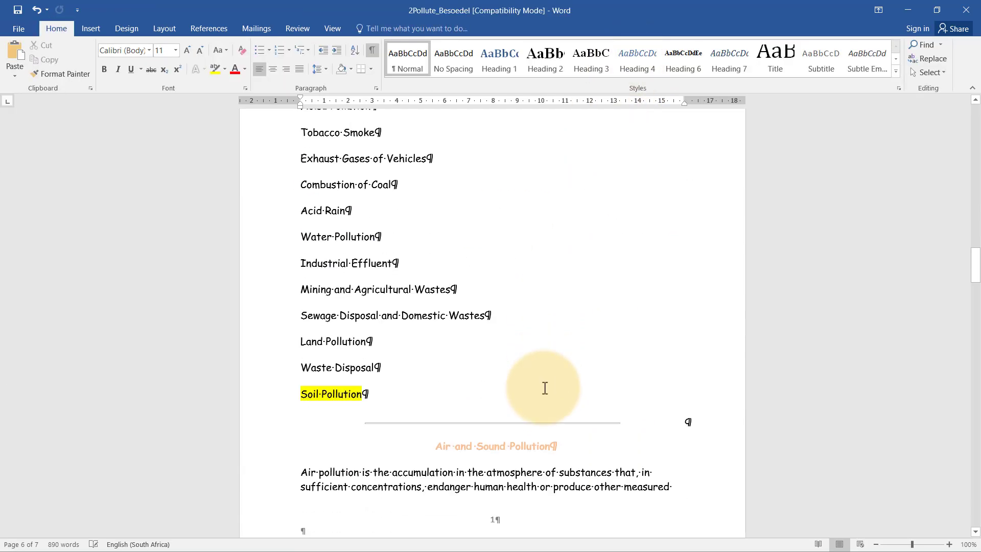
pyautogui.scroll(-20, 546, 390)
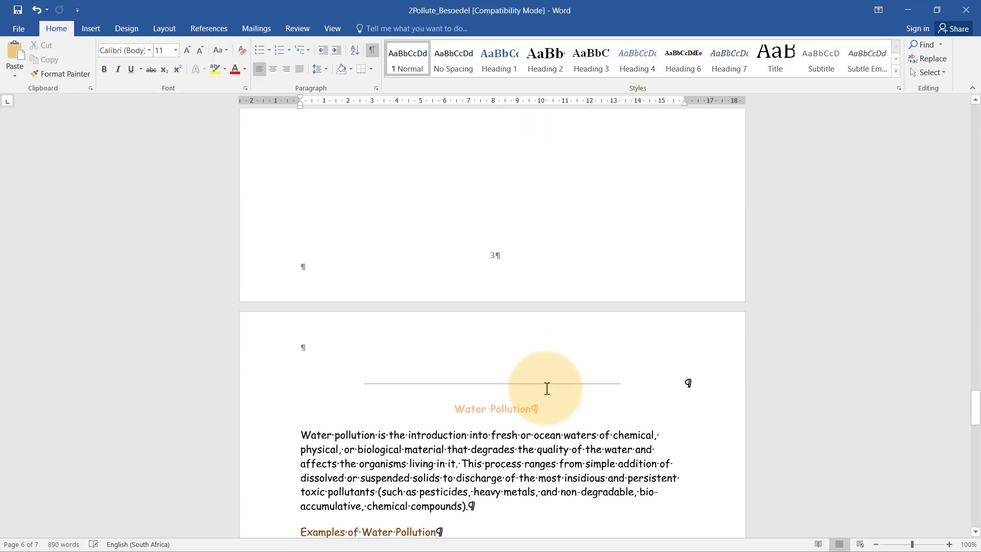
pyautogui.scroll(-20, 547, 388)
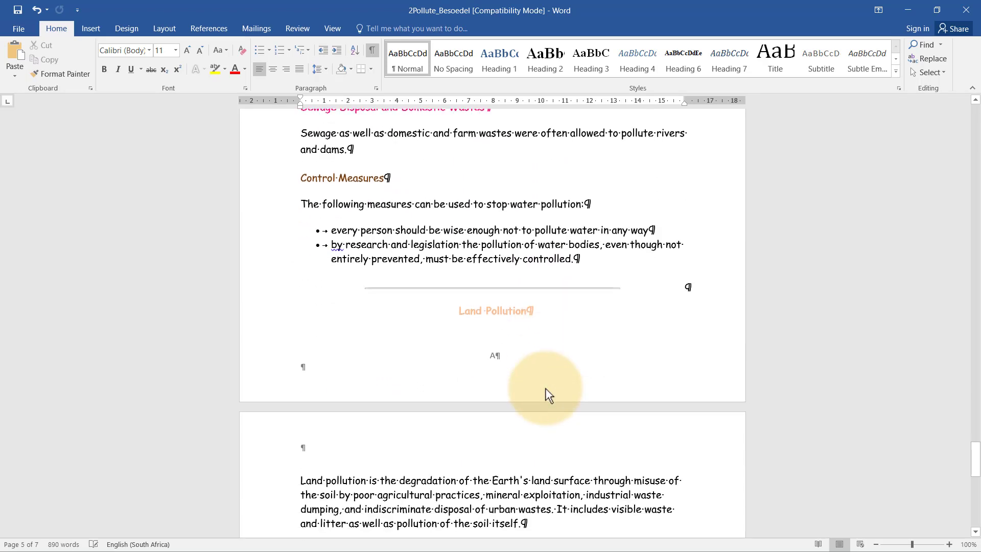
pyautogui.scroll(-12, 547, 388)
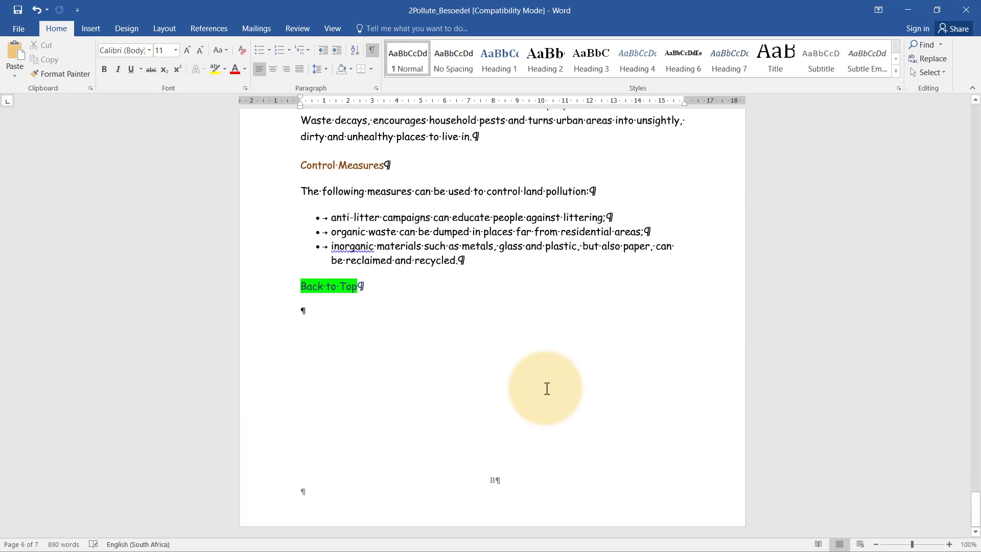
pyautogui.click(964, 12)
pyautogui.press('Return')
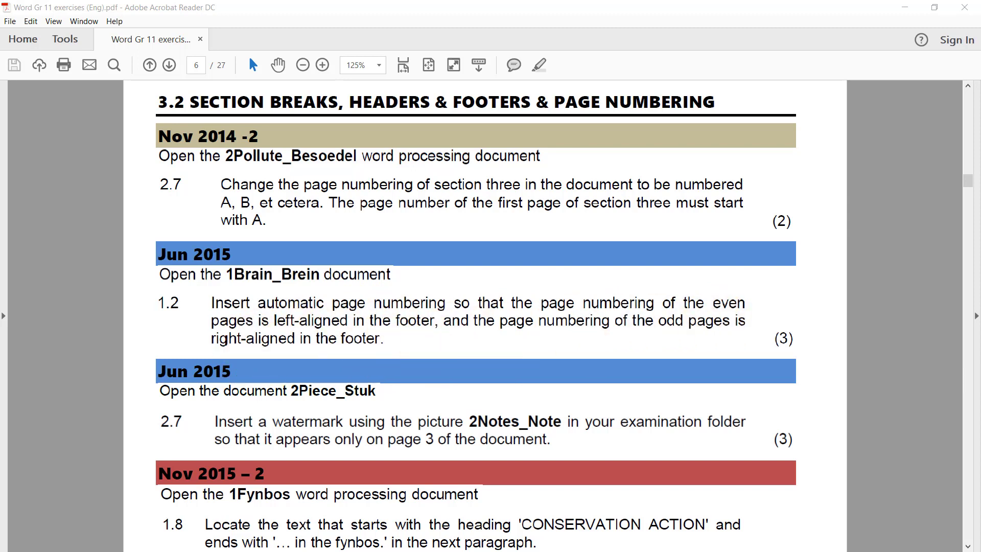
pyautogui.click(905, 7)
# - Enable Different Odd & Even Pages and add a right-aligned Plain Number 3 to odd footers
pyautogui.scroll(-9, 587, 332)
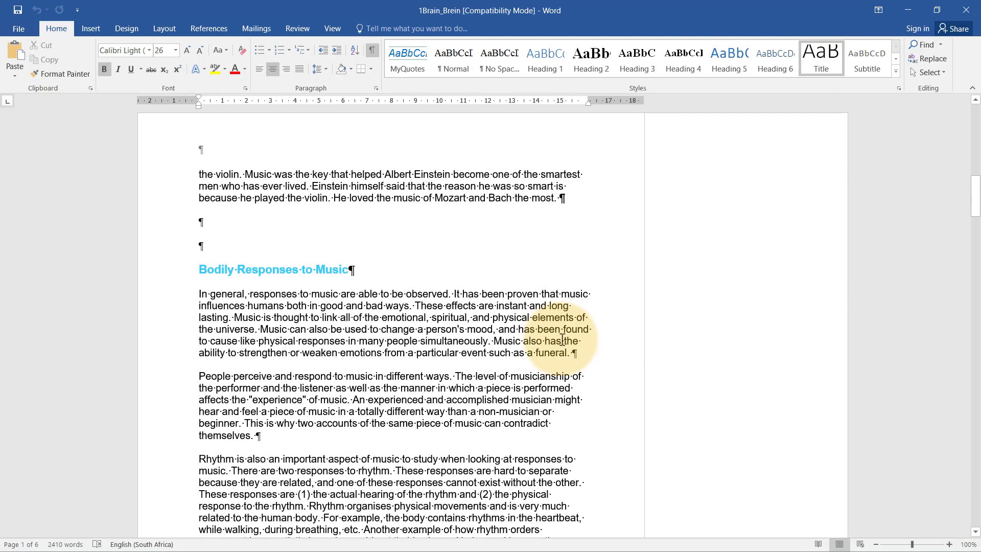
pyautogui.scroll(1, 527, 314)
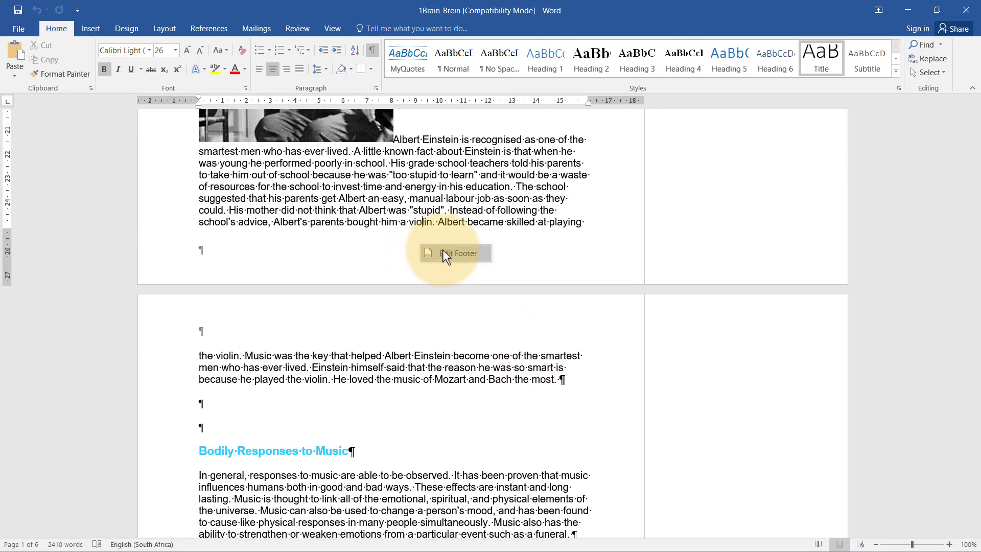
pyautogui.doubleClick(443, 250)
pyautogui.scroll(-8, 459, 286)
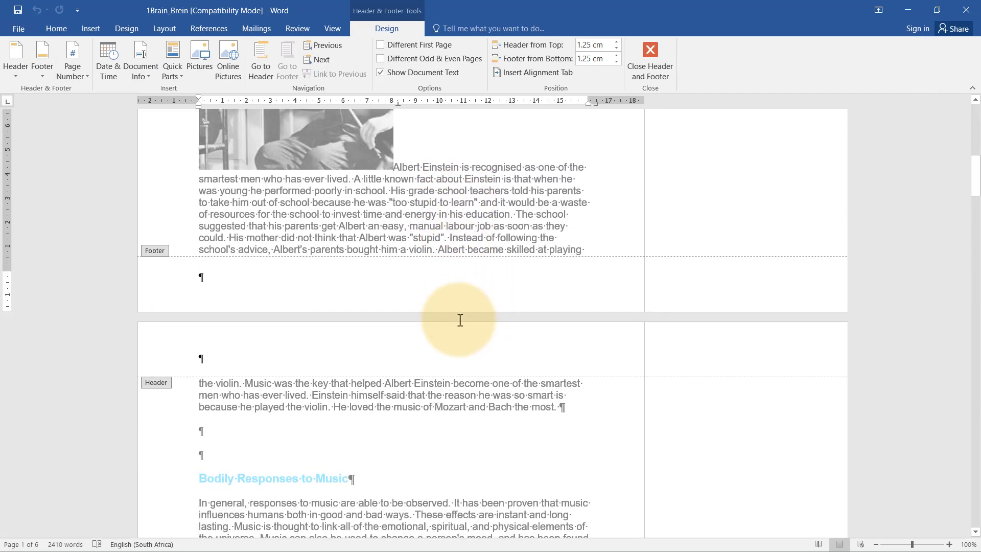
pyautogui.click(433, 59)
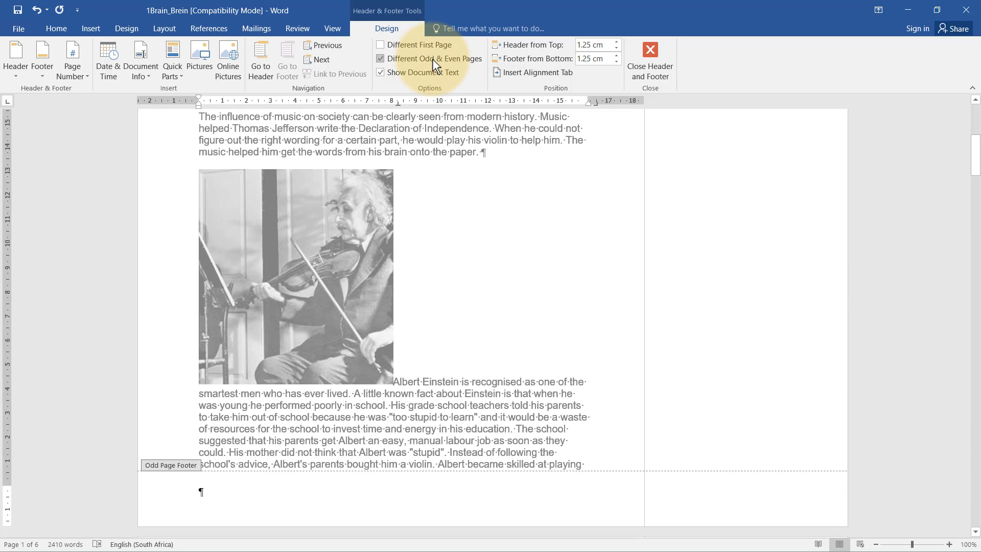
pyautogui.scroll(-3, 447, 217)
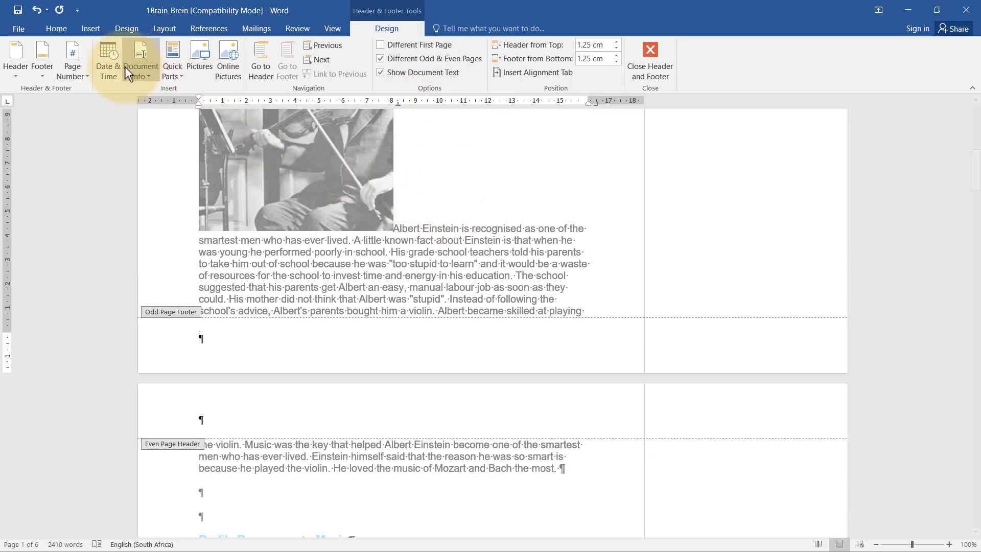
pyautogui.click(78, 72)
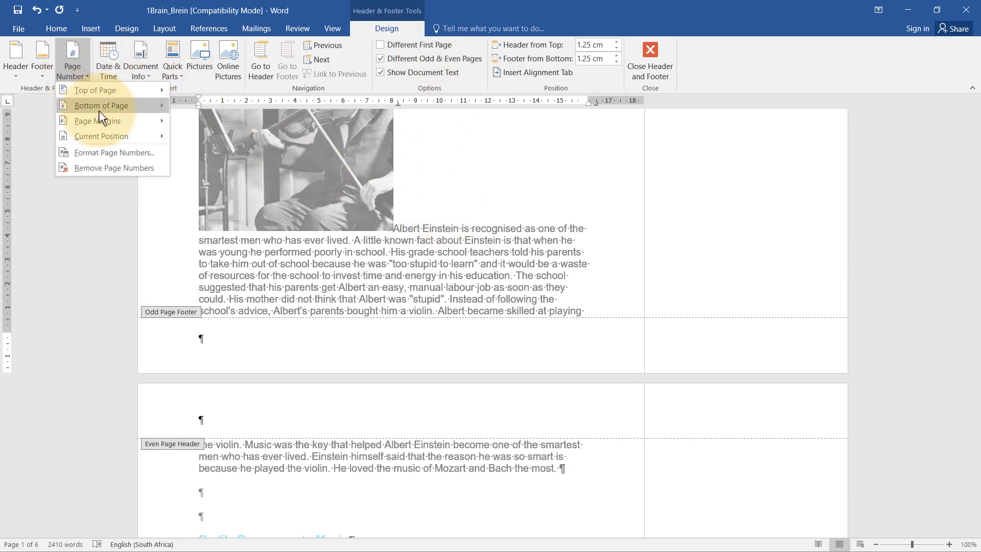
pyautogui.moveTo(99, 109)
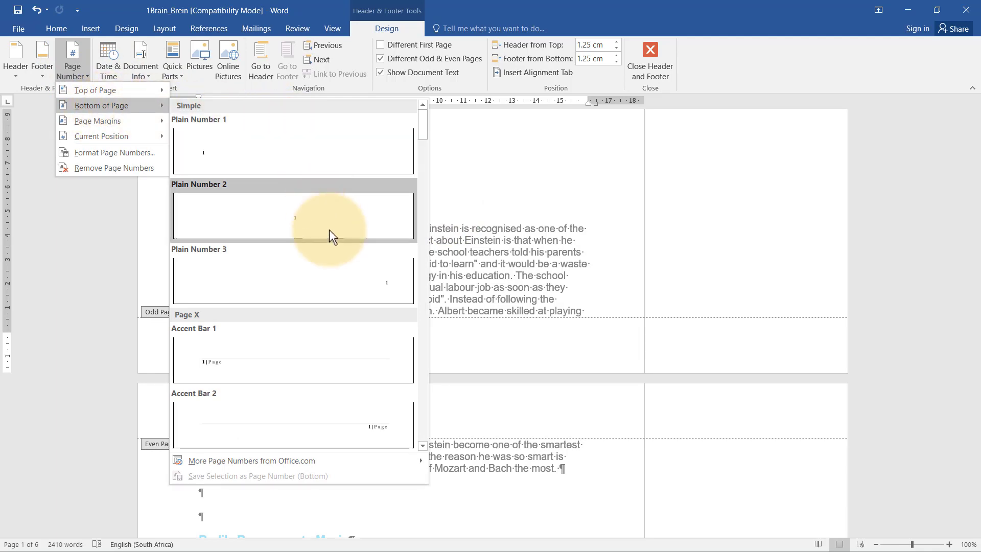
pyautogui.click(338, 269)
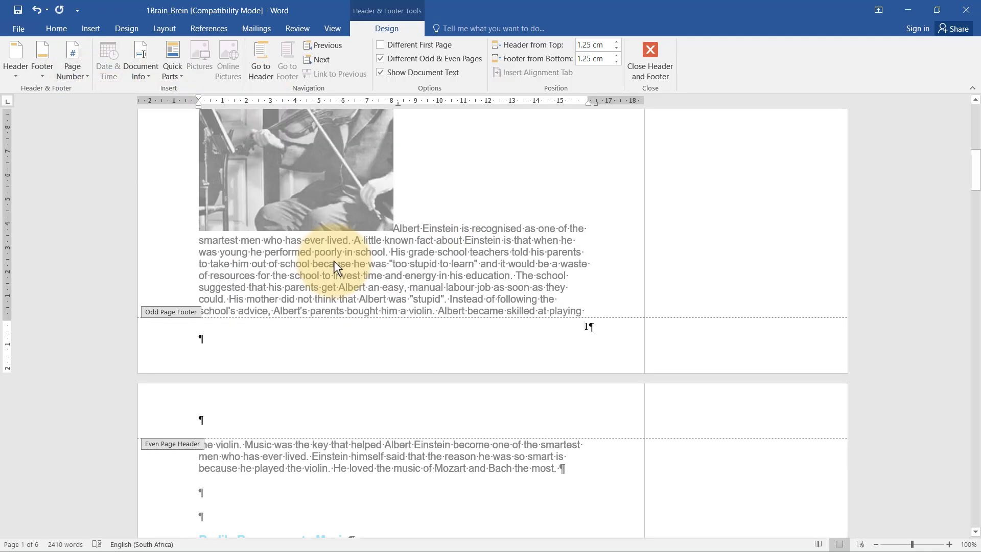
# - Add a left-aligned Plain Number 1 page number to the even-page footer
pyautogui.click(322, 60)
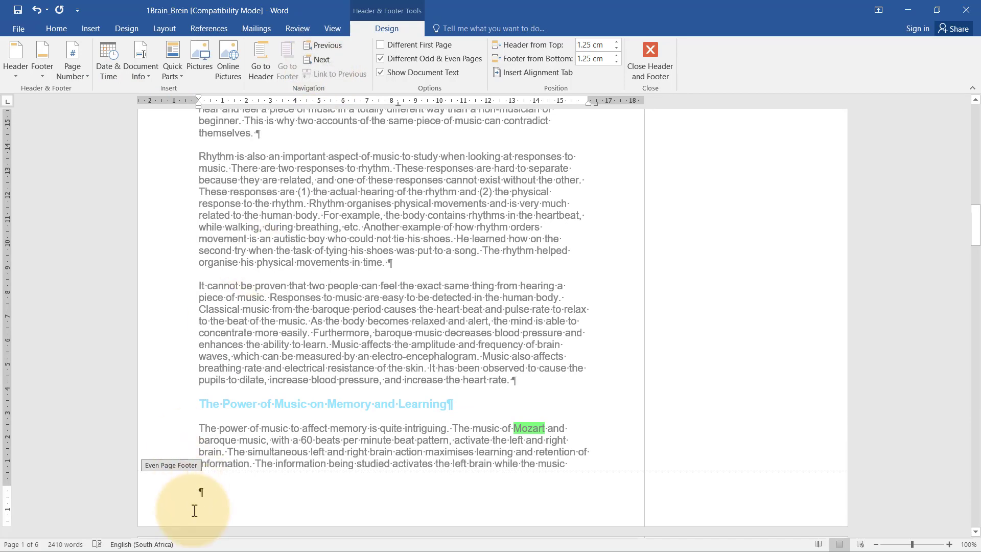
pyautogui.click(59, 70)
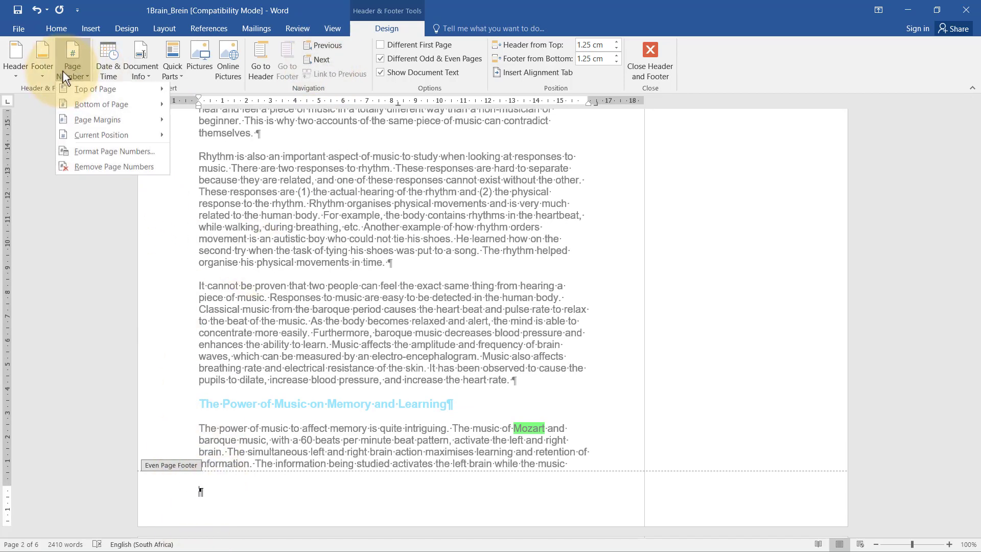
pyautogui.click(80, 104)
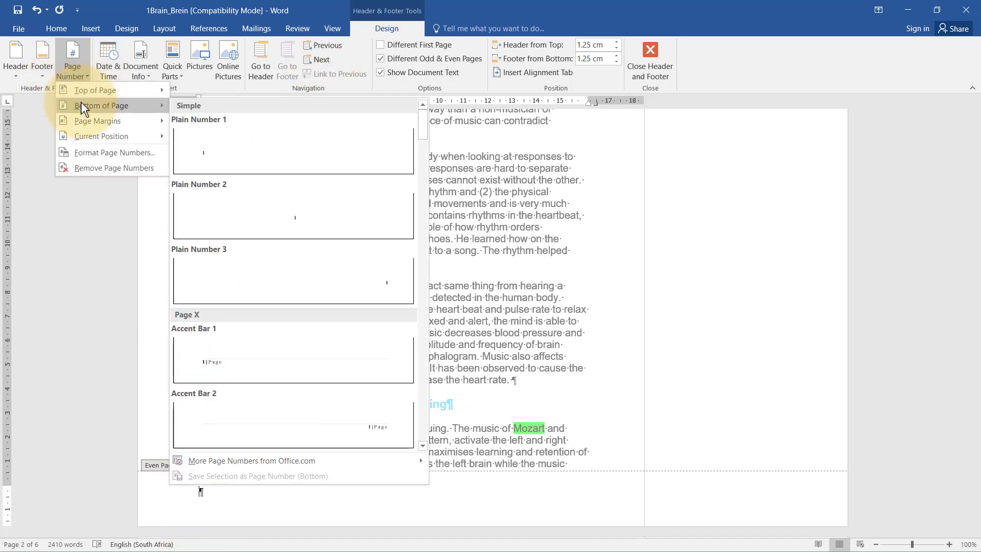
pyautogui.click(251, 145)
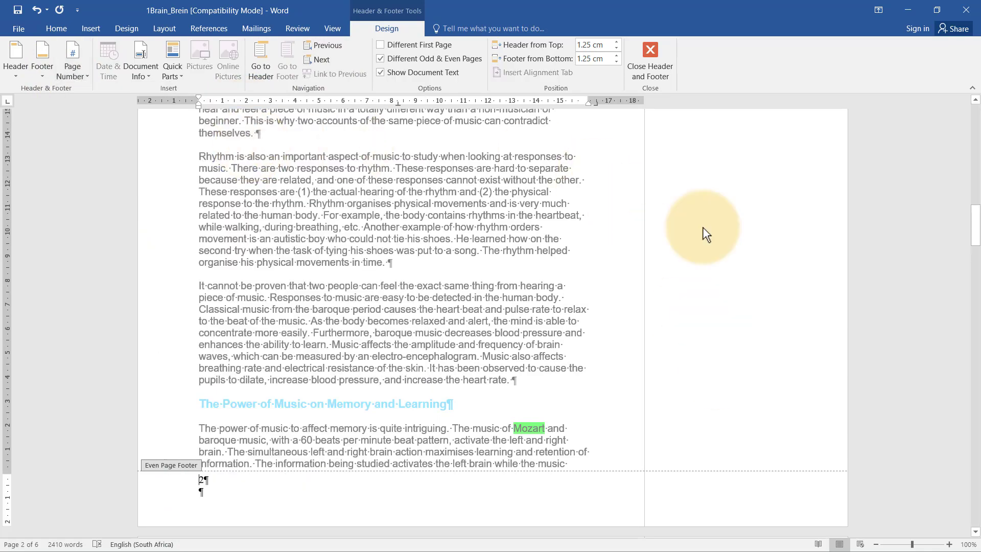
pyautogui.click(659, 61)
pyautogui.scroll(3, 623, 273)
# - Read task 2.7 in the exercise PDF, then return to 2Piece_Stuk in Word
pyautogui.scroll(-20, 624, 272)
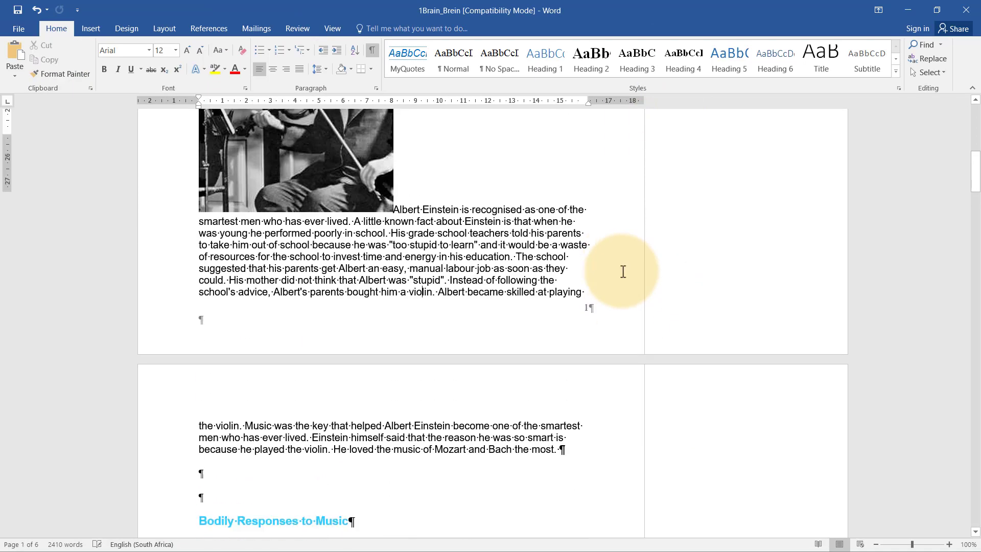
pyautogui.scroll(-20, 620, 269)
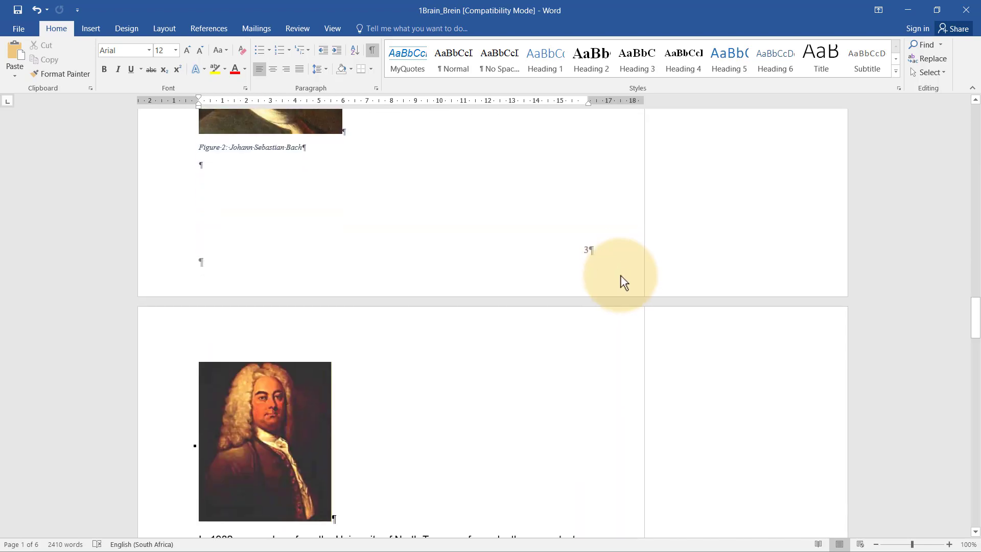
pyautogui.scroll(-10, 623, 271)
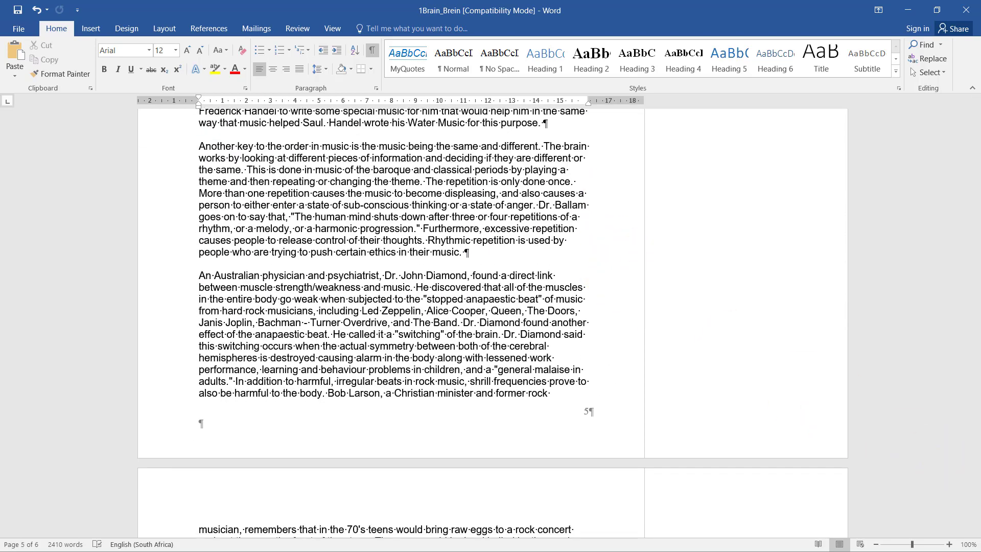
pyautogui.hotkey('alt', 'Tab')
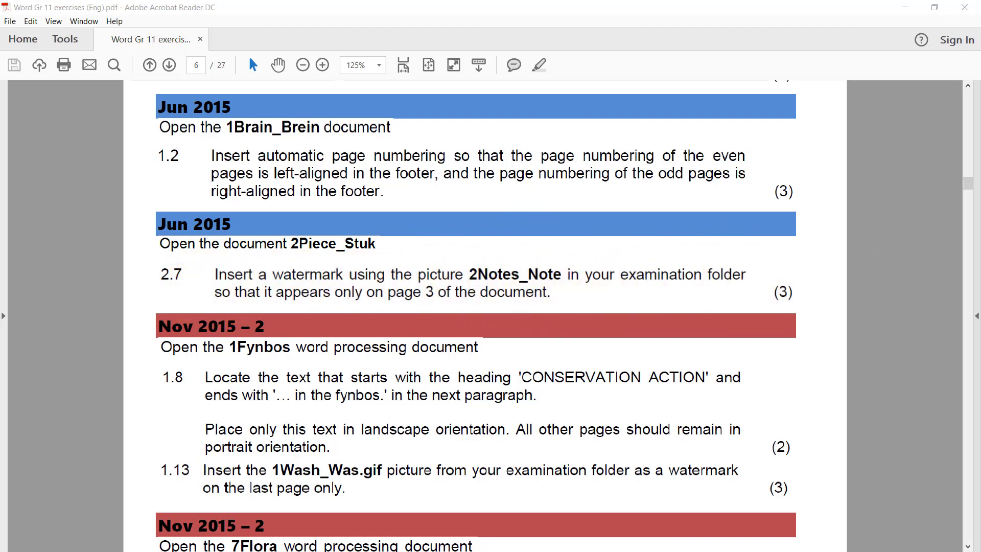
pyautogui.click(905, 13)
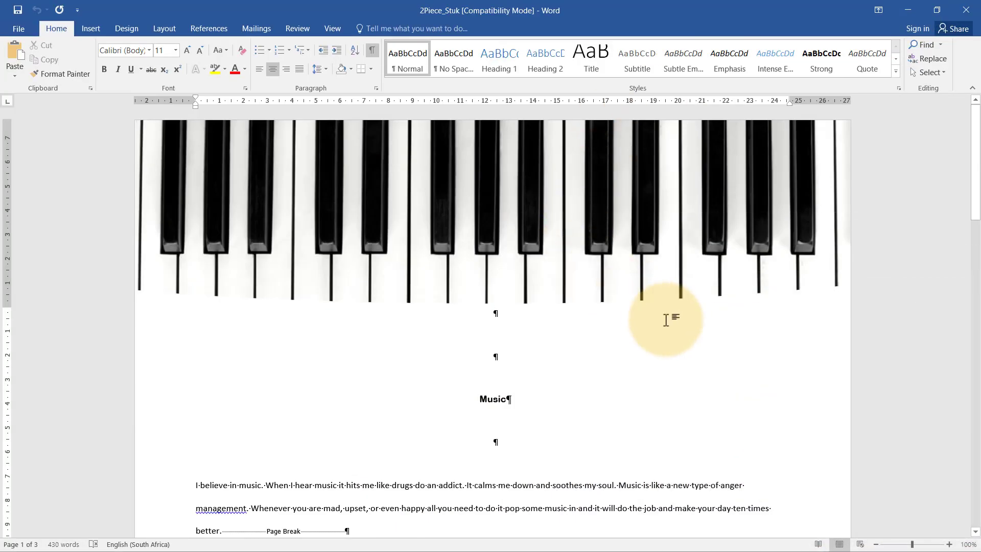
# - With formatting marks shown, delete the page break following "great mood."
pyautogui.scroll(-3, 660, 306)
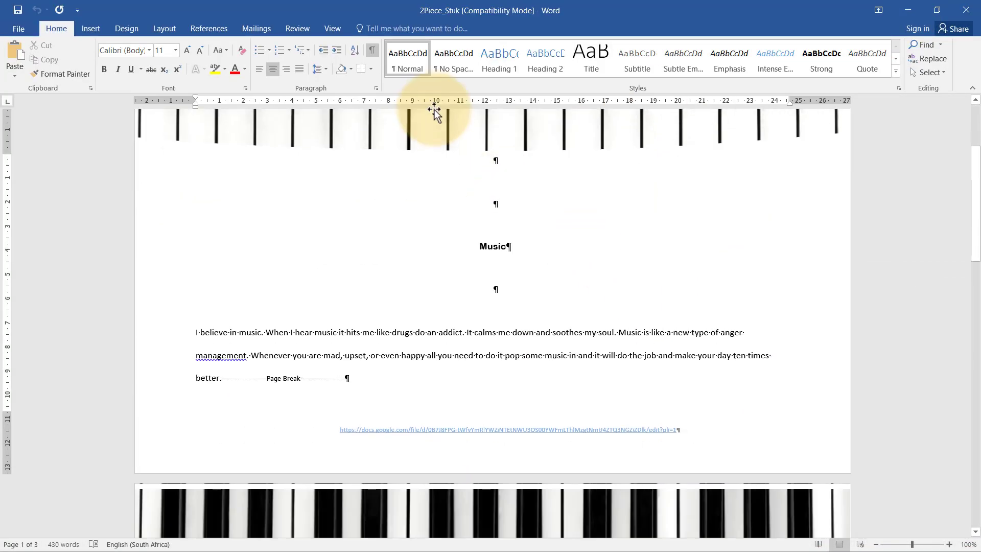
pyautogui.click(372, 50)
pyautogui.scroll(-15, 651, 302)
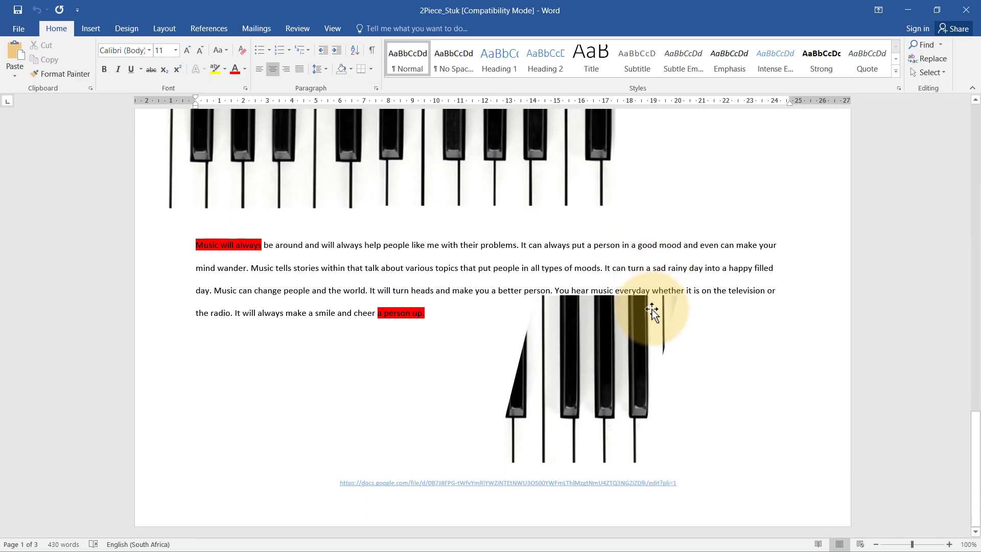
pyautogui.scroll(3, 746, 322)
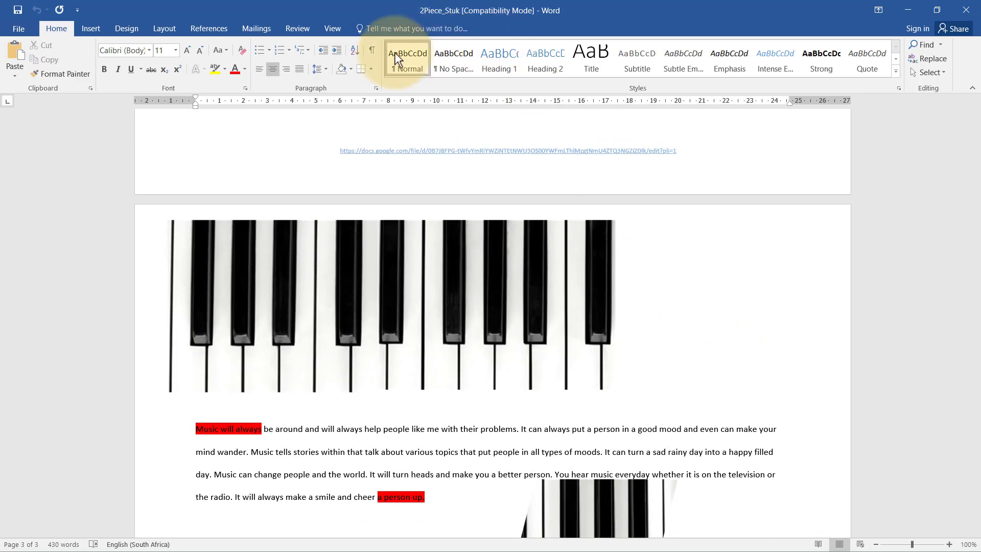
pyautogui.click(369, 50)
pyautogui.scroll(6, 634, 378)
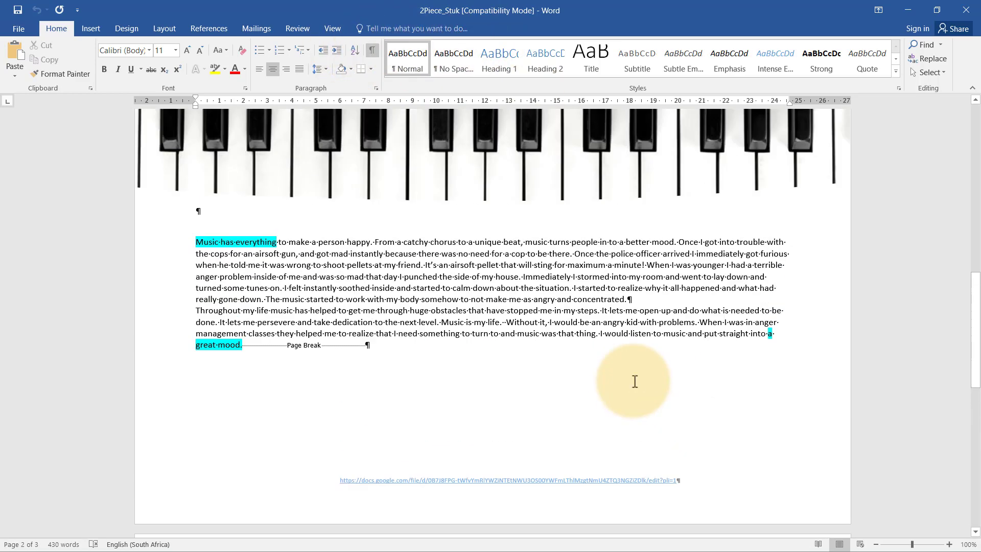
pyautogui.scroll(-8, 631, 383)
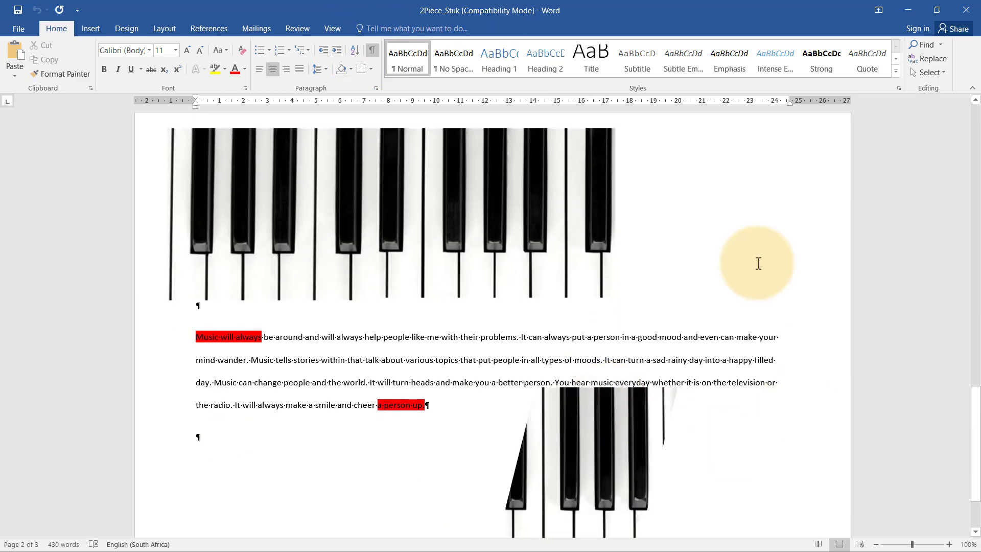
pyautogui.scroll(-2, 601, 351)
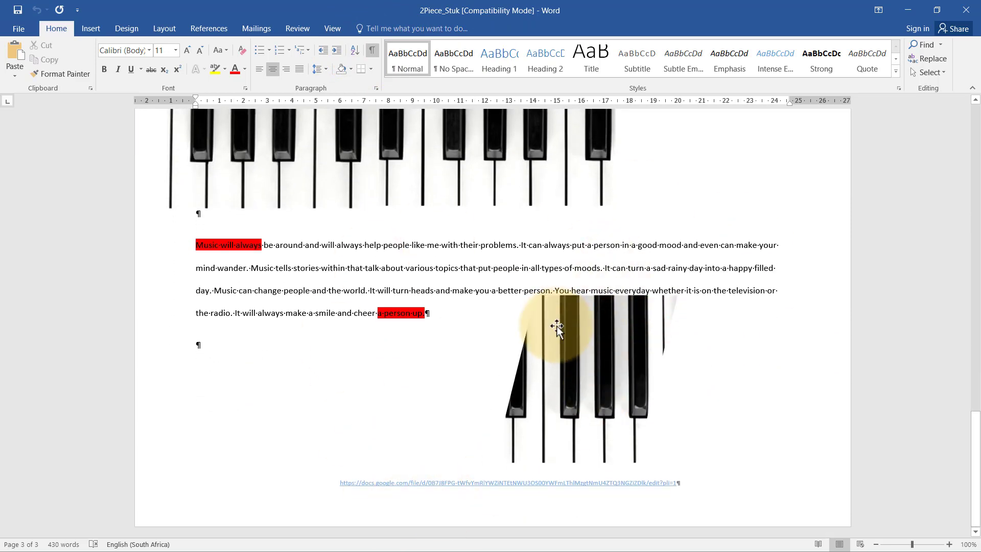
pyautogui.scroll(7, 754, 427)
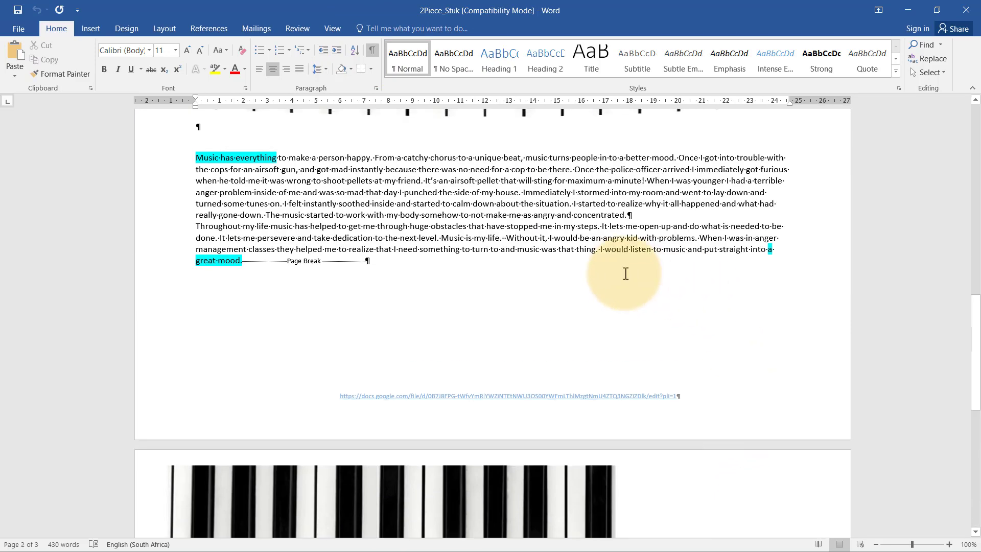
pyautogui.click(434, 263)
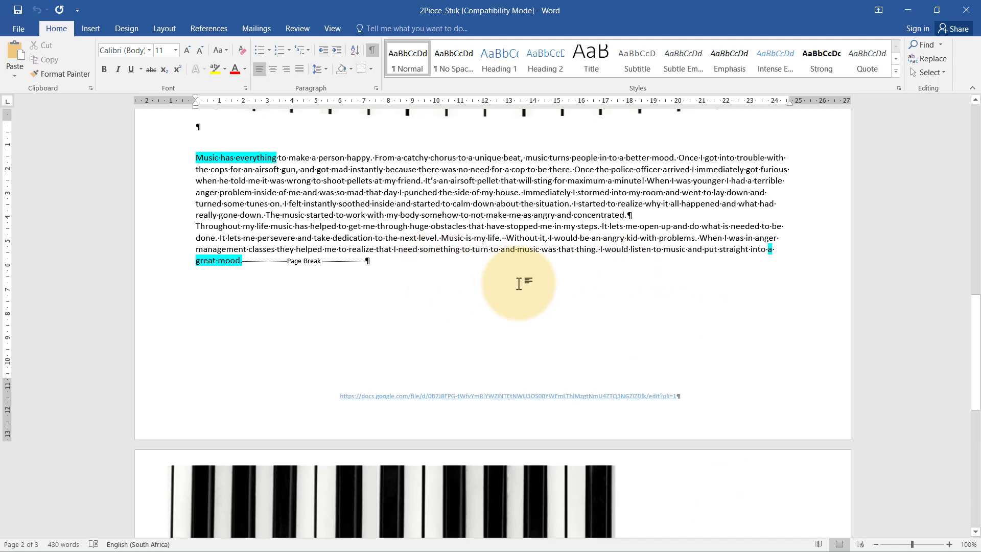
pyautogui.press('BackSpace')
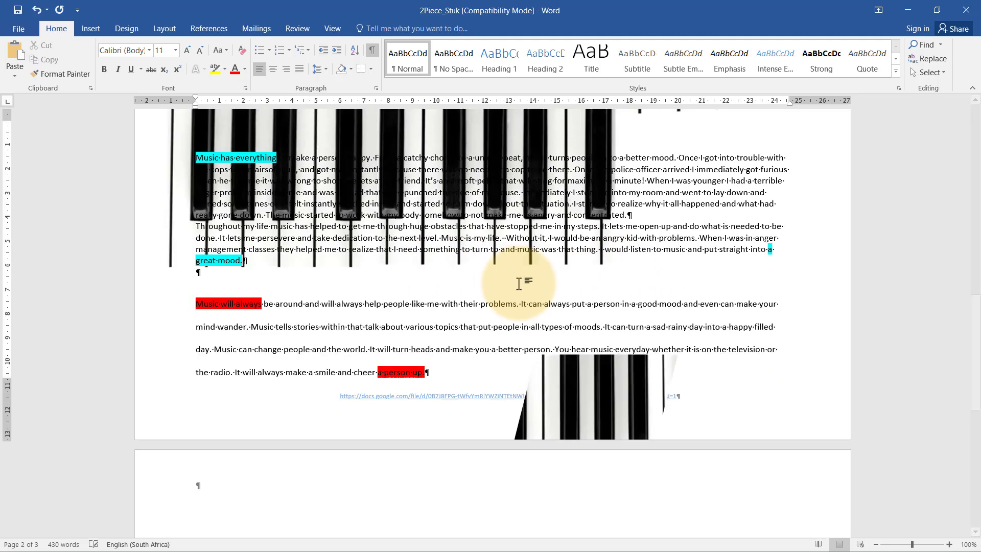
# - Insert a Next Page section break after "great mood." from Layout > Breaks
pyautogui.click(165, 29)
pyautogui.click(154, 45)
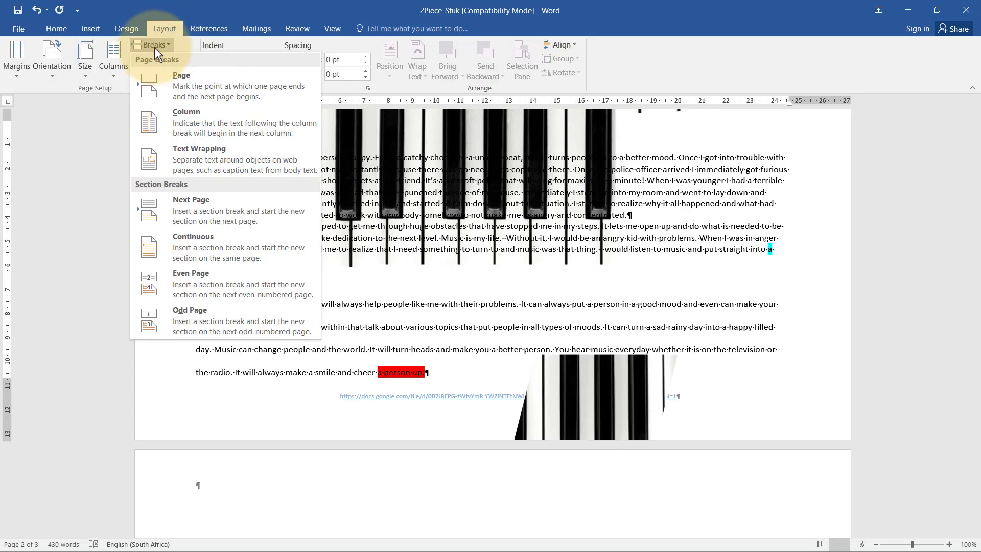
pyautogui.click(228, 206)
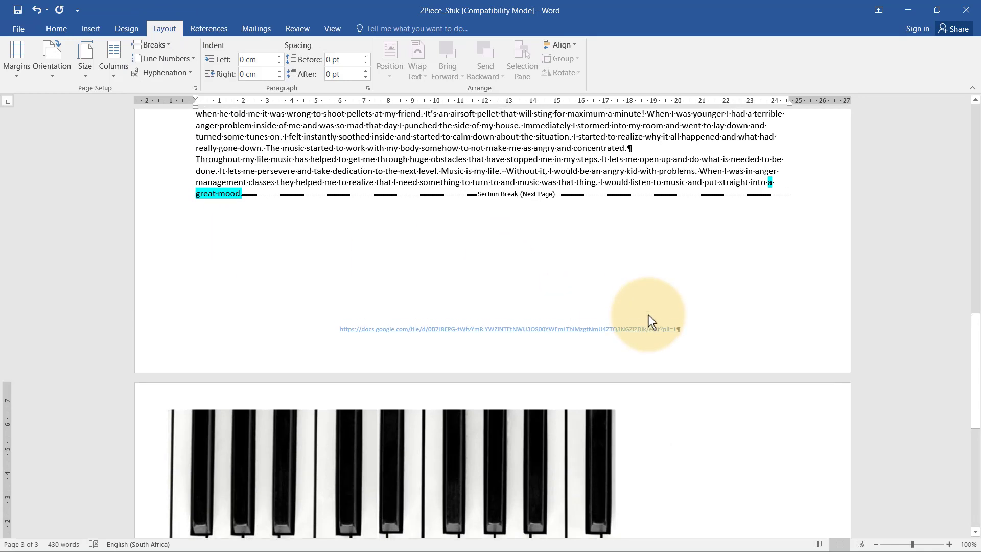
pyautogui.scroll(-6, 649, 316)
pyautogui.scroll(-3, 695, 332)
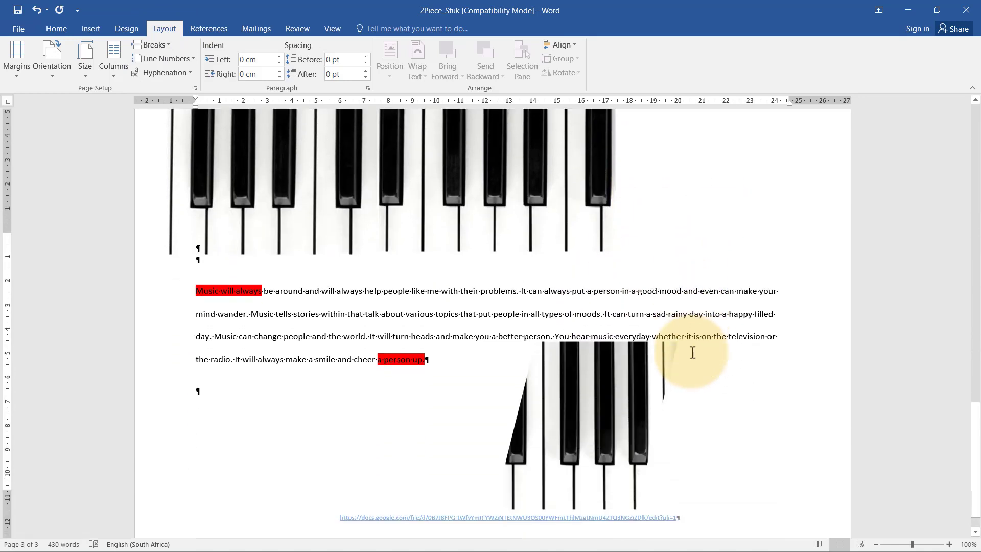
pyautogui.scroll(-1, 693, 353)
pyautogui.scroll(3, 691, 350)
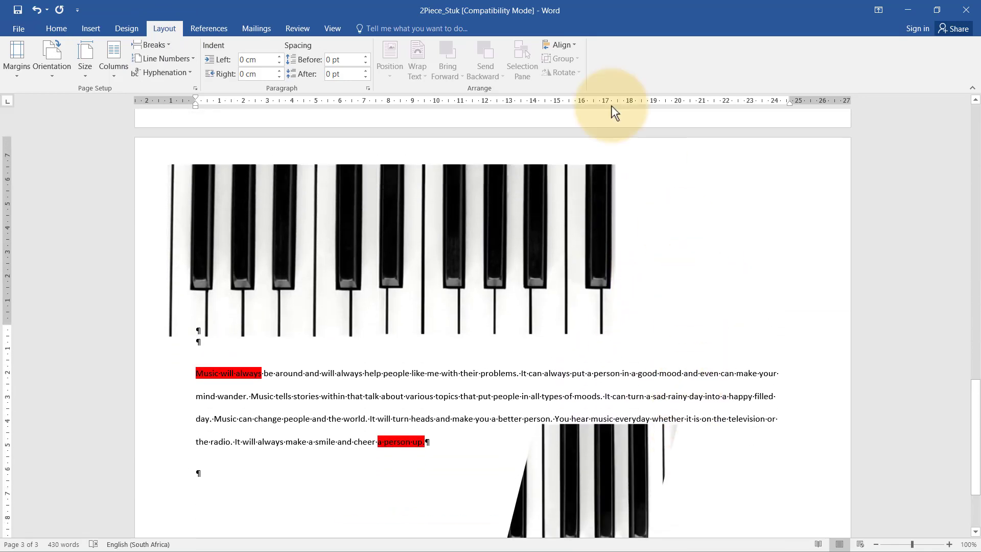
# - Add 2Notes_Note.jpg from the Jun 2015 folder as a washed-out custom picture watermark
pyautogui.click(128, 30)
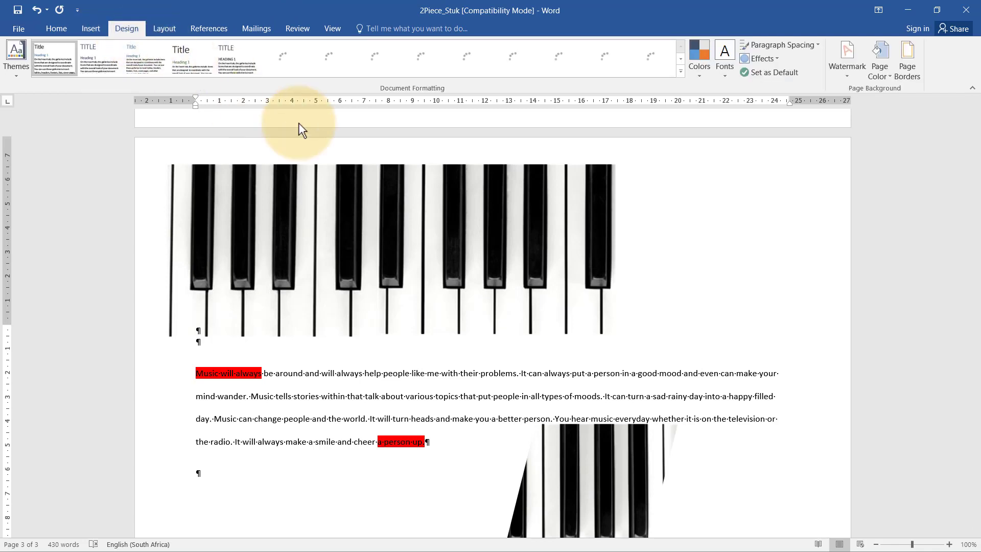
pyautogui.click(856, 70)
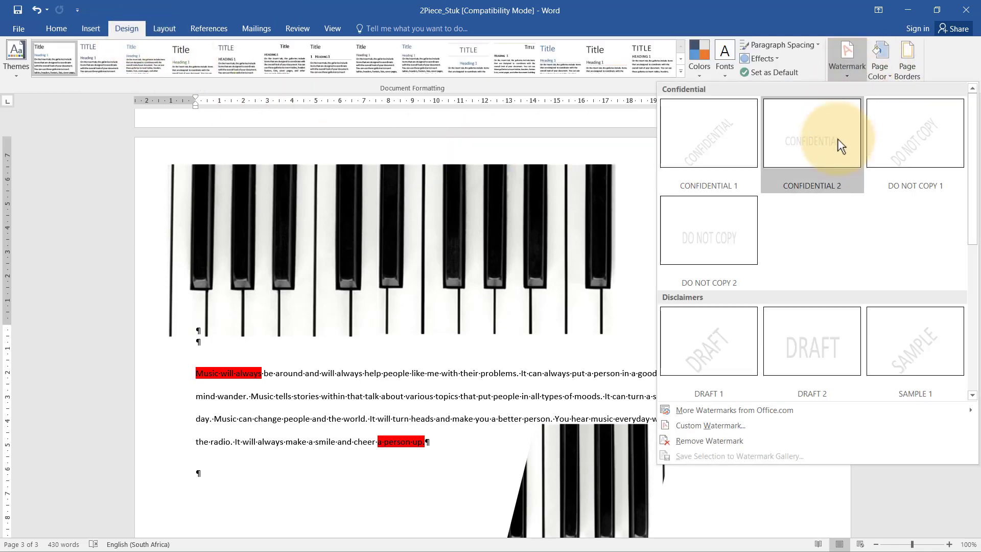
pyautogui.click(709, 426)
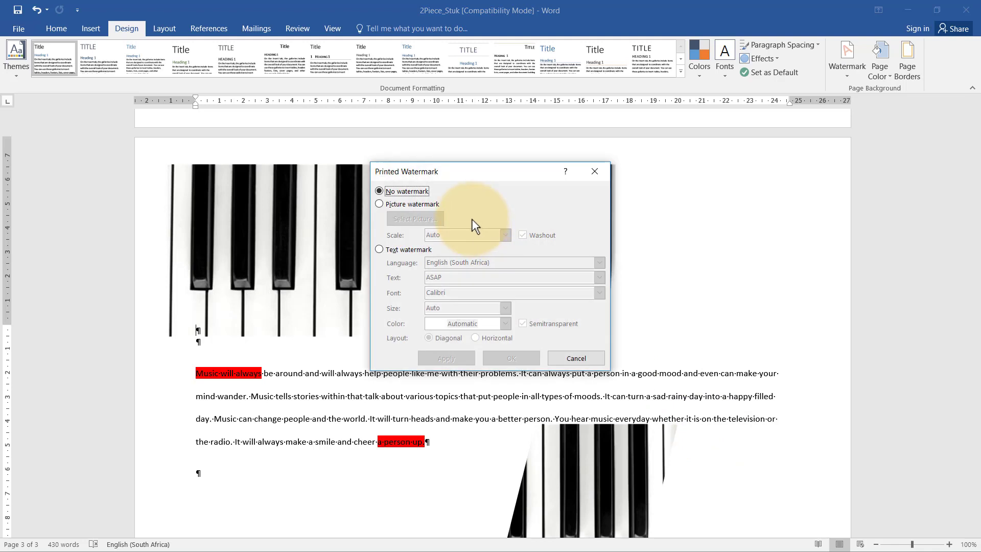
pyautogui.click(399, 203)
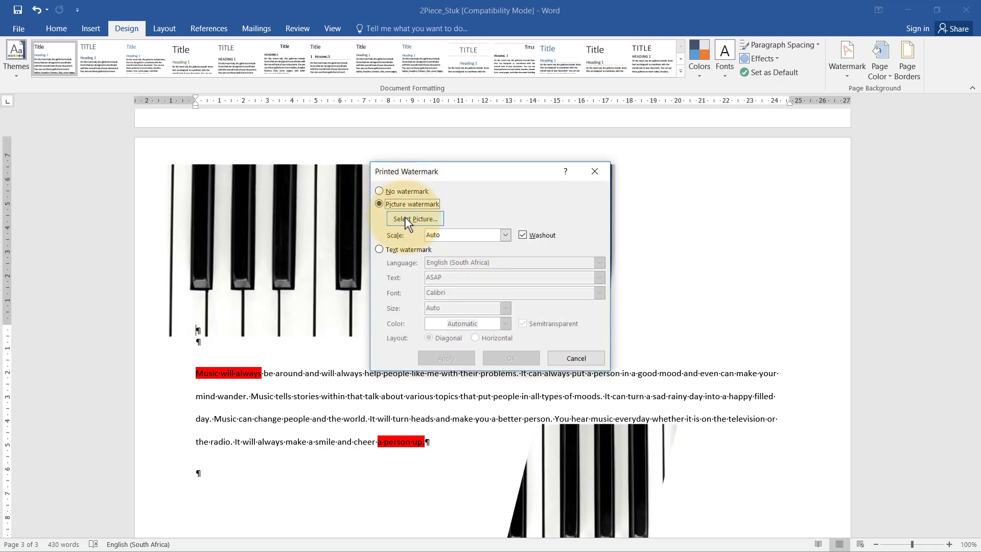
pyautogui.click(405, 217)
pyautogui.click(634, 403)
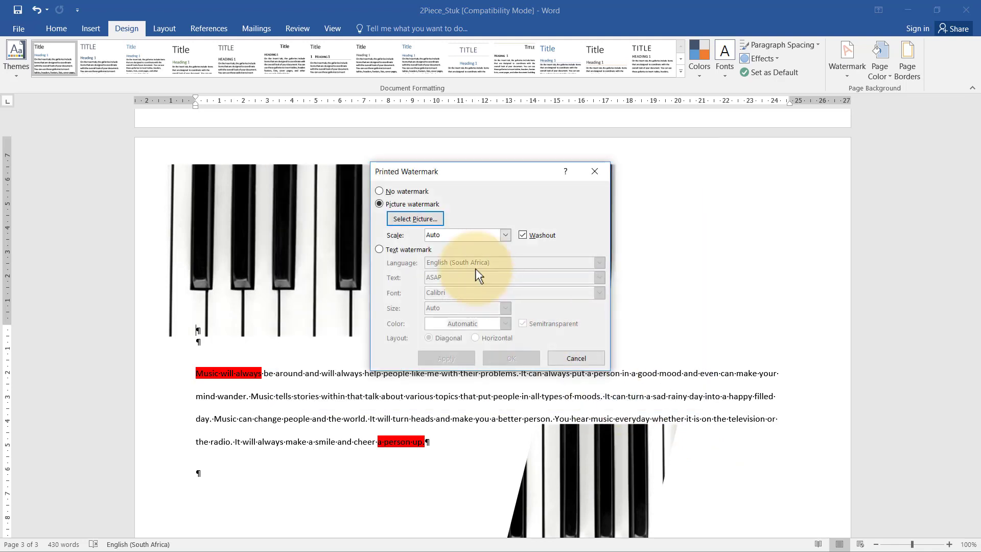
pyautogui.doubleClick(545, 280)
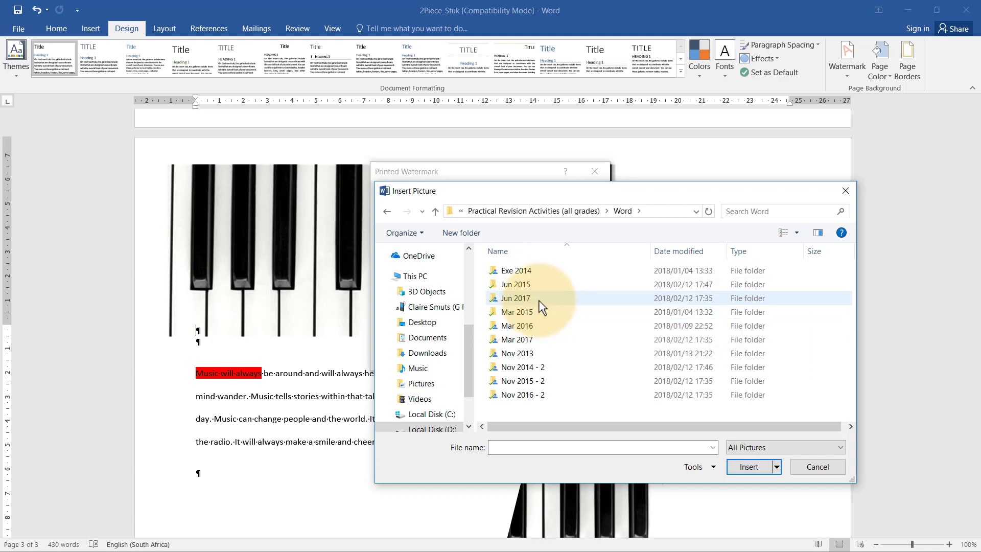
pyautogui.doubleClick(545, 285)
pyautogui.click(544, 299)
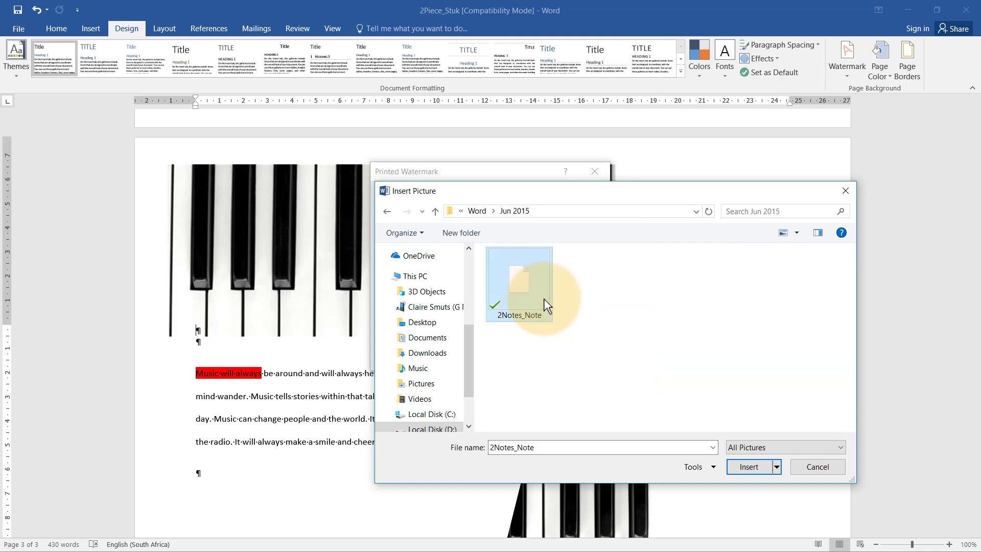
pyautogui.click(764, 470)
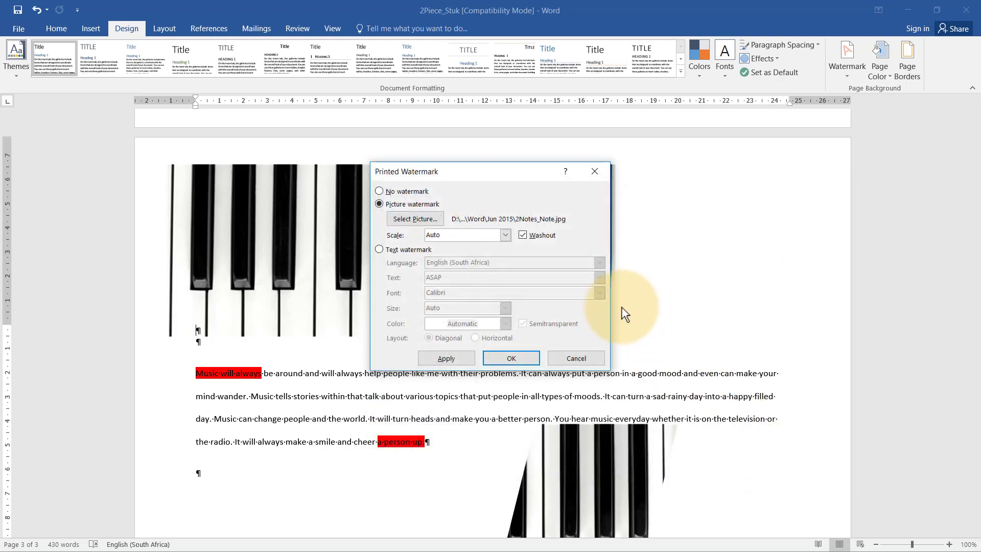
pyautogui.click(526, 359)
# - Scroll through the pages to check the music-notes watermark on pages 2 and 3
pyautogui.scroll(-2, 701, 346)
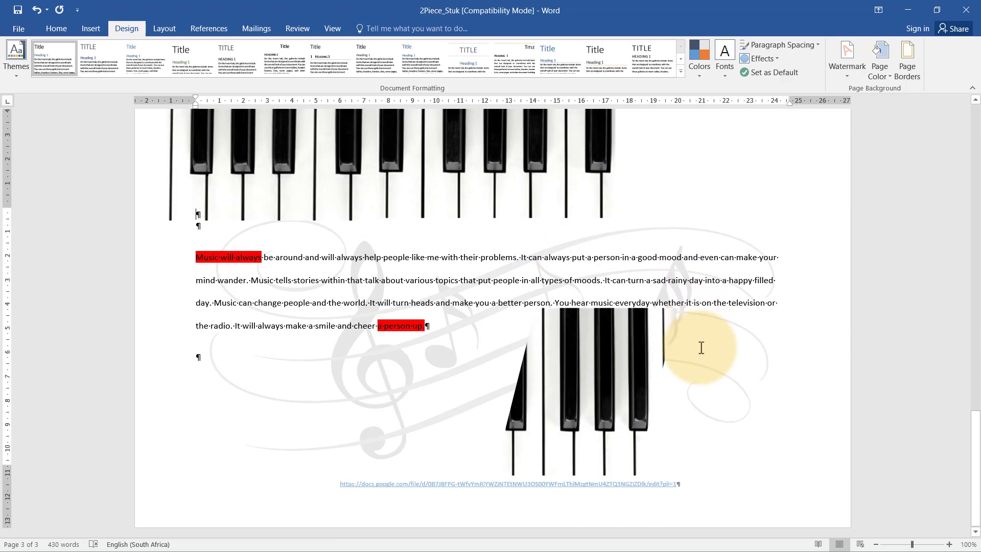
pyautogui.scroll(8, 703, 350)
pyautogui.scroll(20, 703, 350)
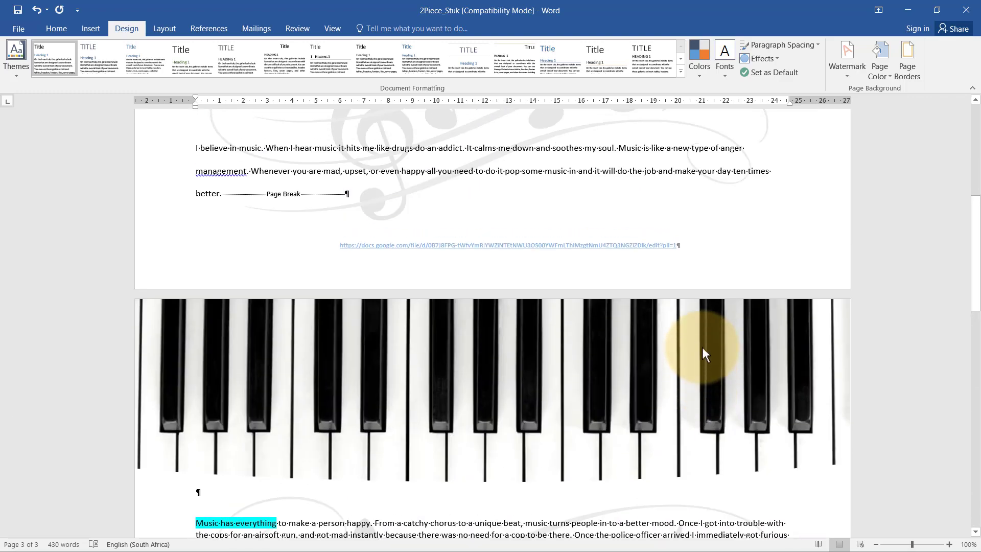
pyautogui.scroll(-20, 704, 348)
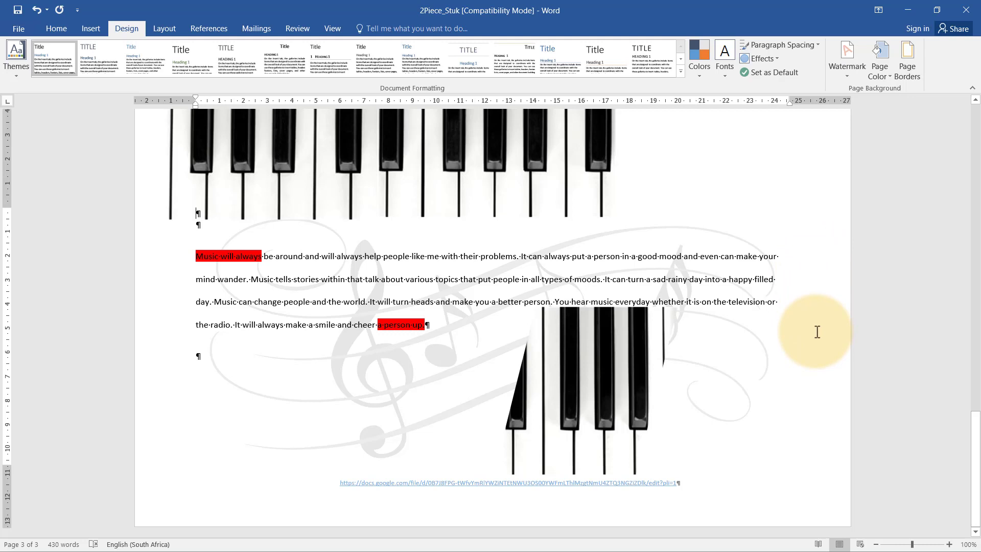
pyautogui.scroll(5, 816, 333)
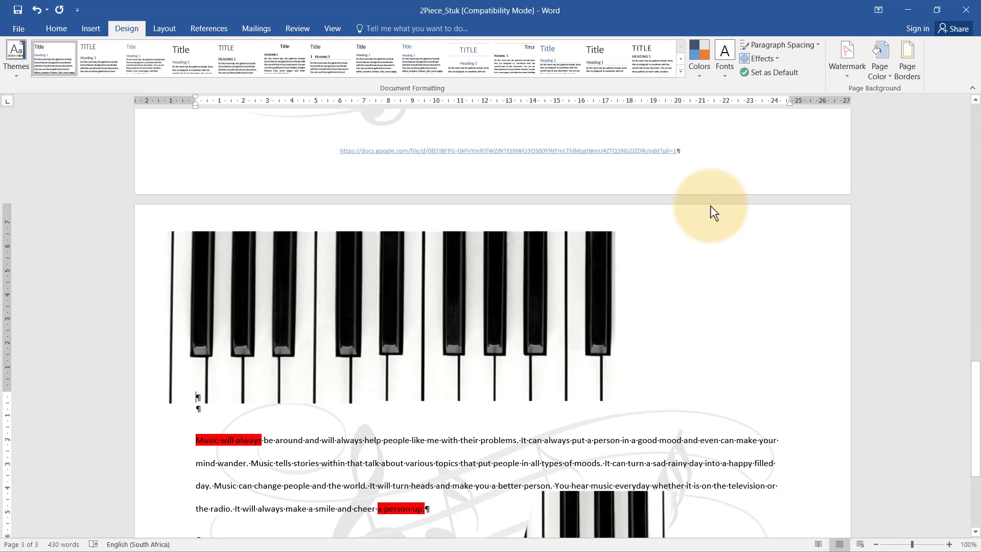
# - Turn off Link to Previous for page 3's Section 2 header
pyautogui.click(715, 238)
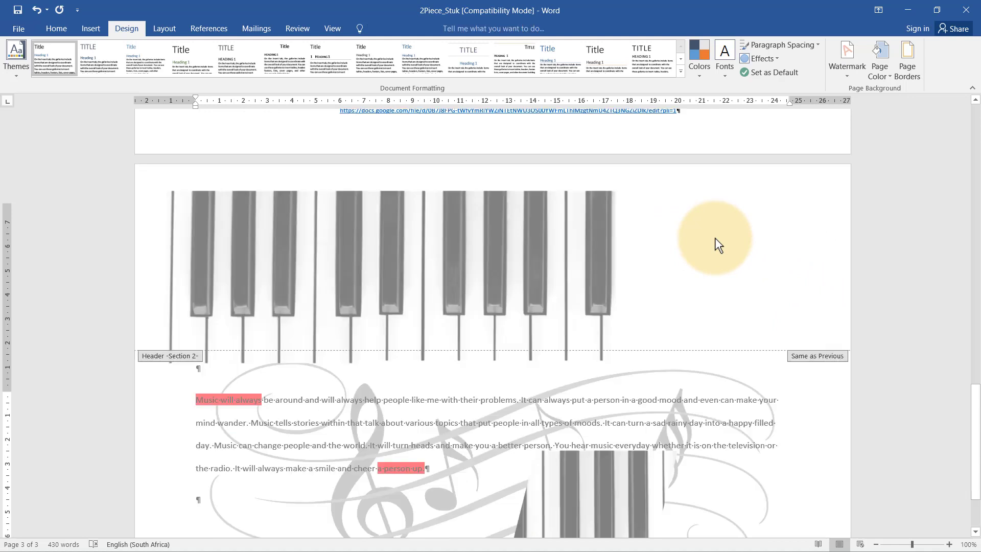
pyautogui.scroll(-3, 716, 240)
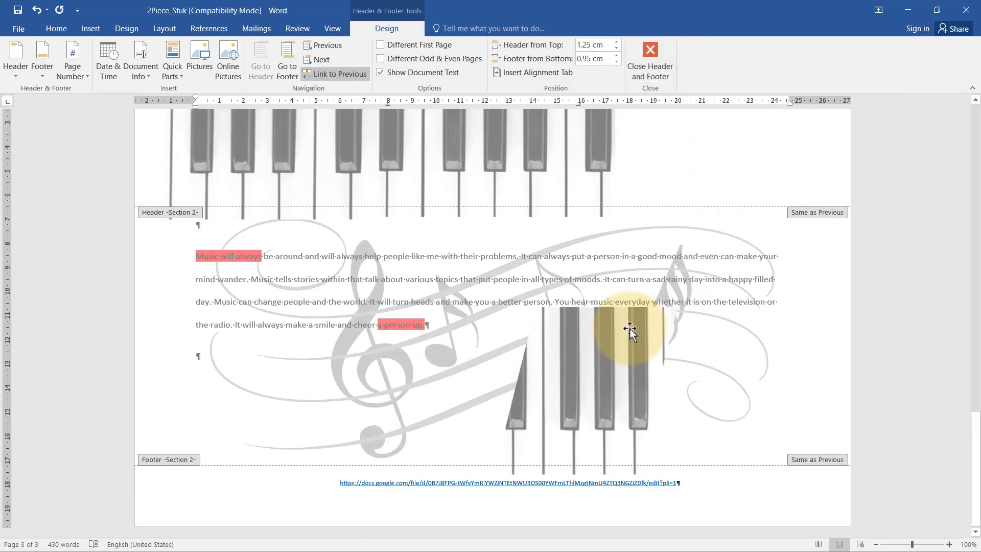
pyautogui.scroll(3, 634, 330)
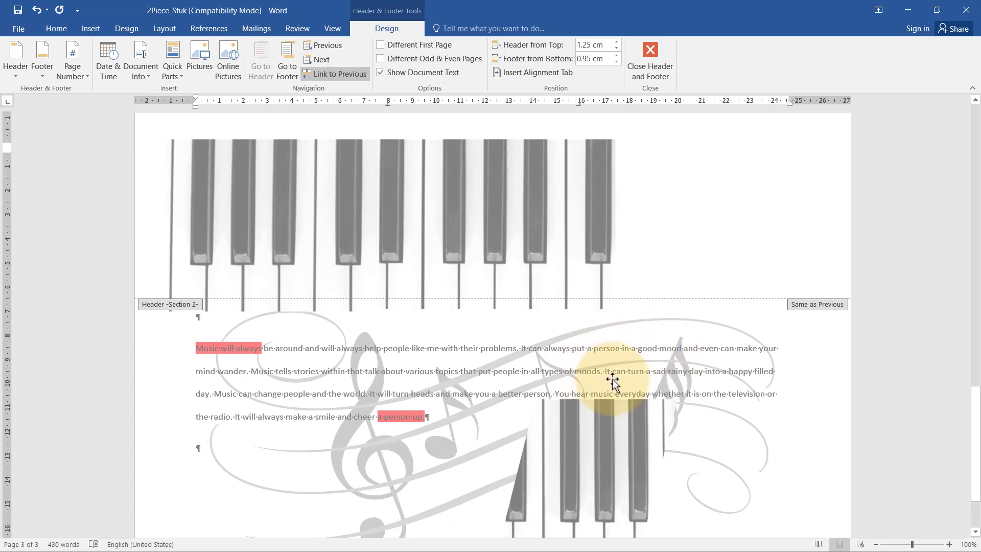
pyautogui.scroll(15, 614, 378)
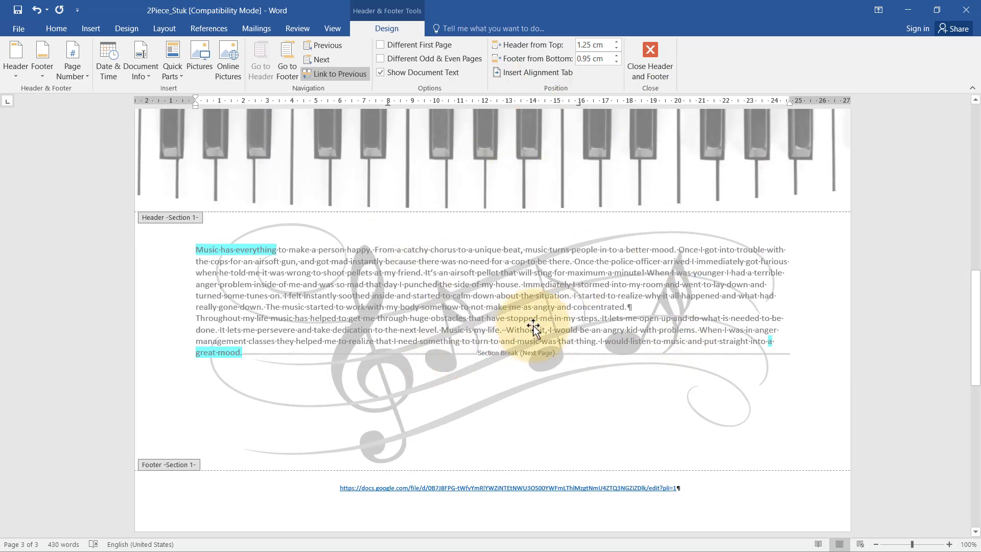
pyautogui.scroll(-12, 532, 332)
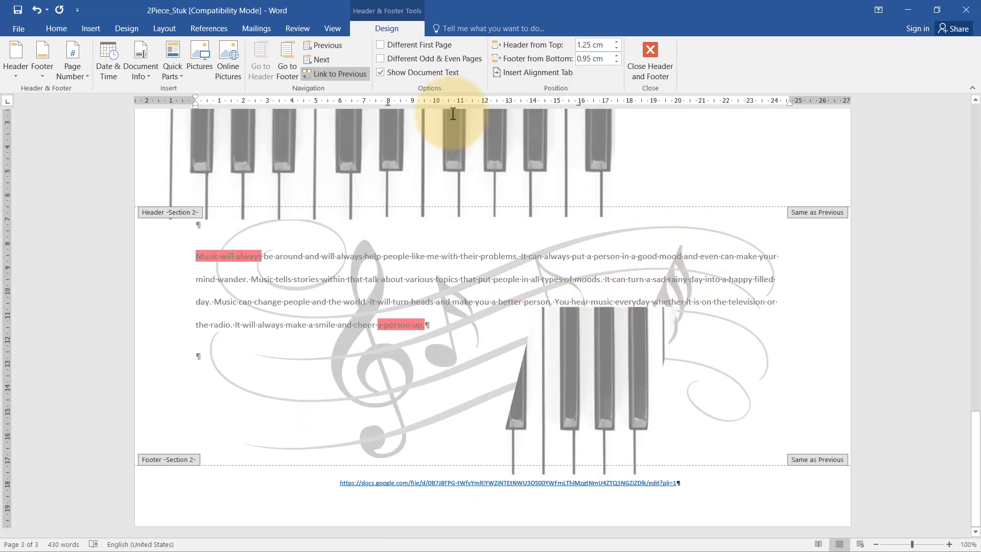
pyautogui.click(341, 74)
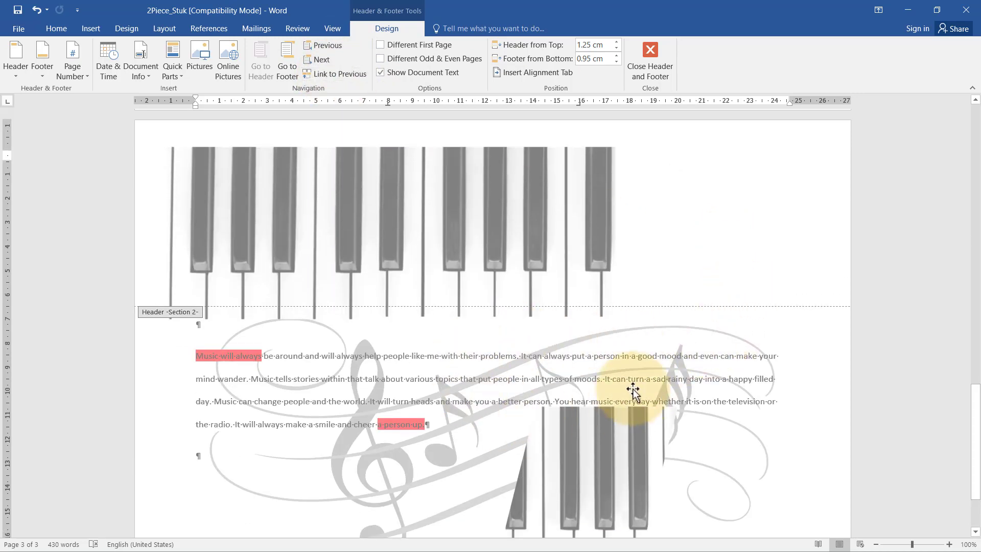
# - Check the music-note watermark in the Section 2 header, then close header editing
pyautogui.scroll(-2, 633, 390)
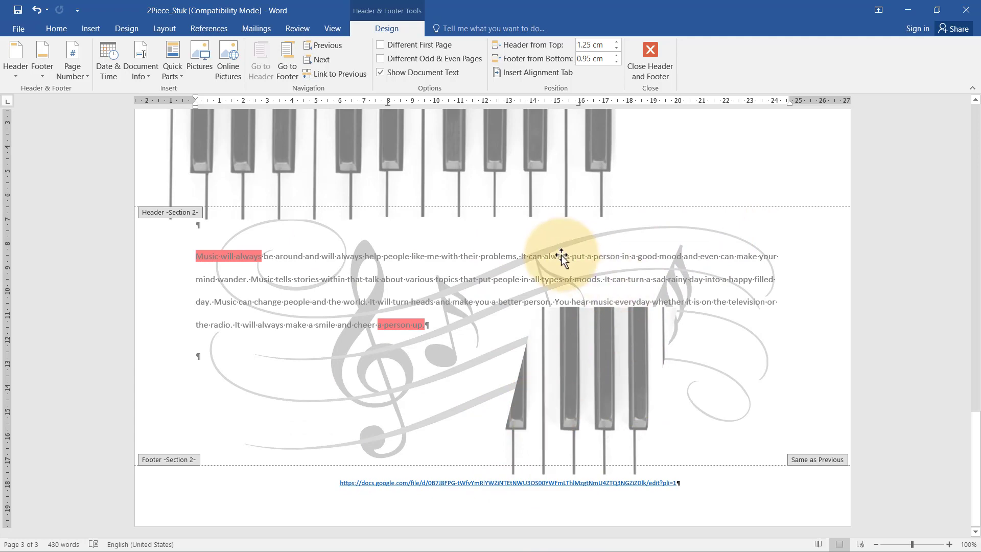
pyautogui.scroll(4, 619, 366)
pyautogui.scroll(15, 619, 366)
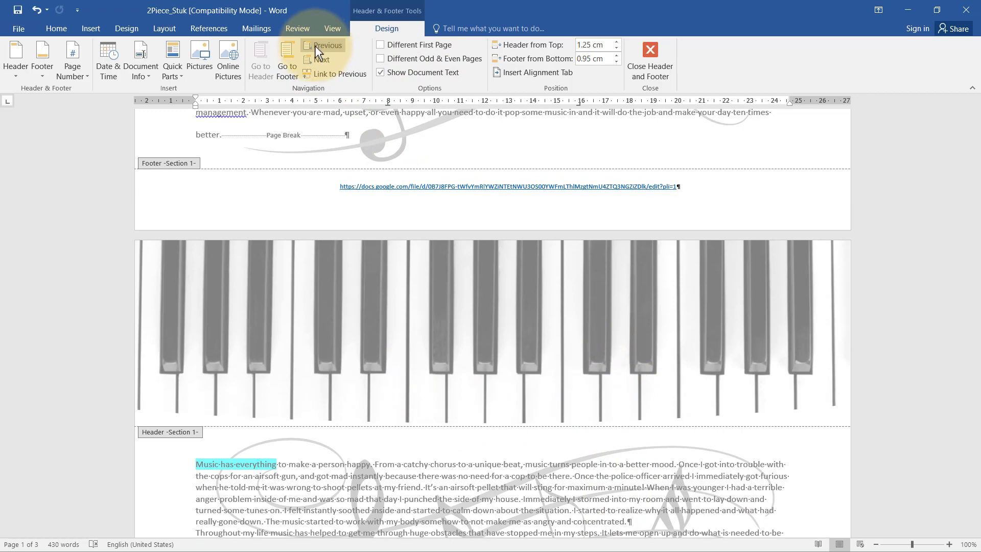
pyautogui.scroll(-4, 554, 401)
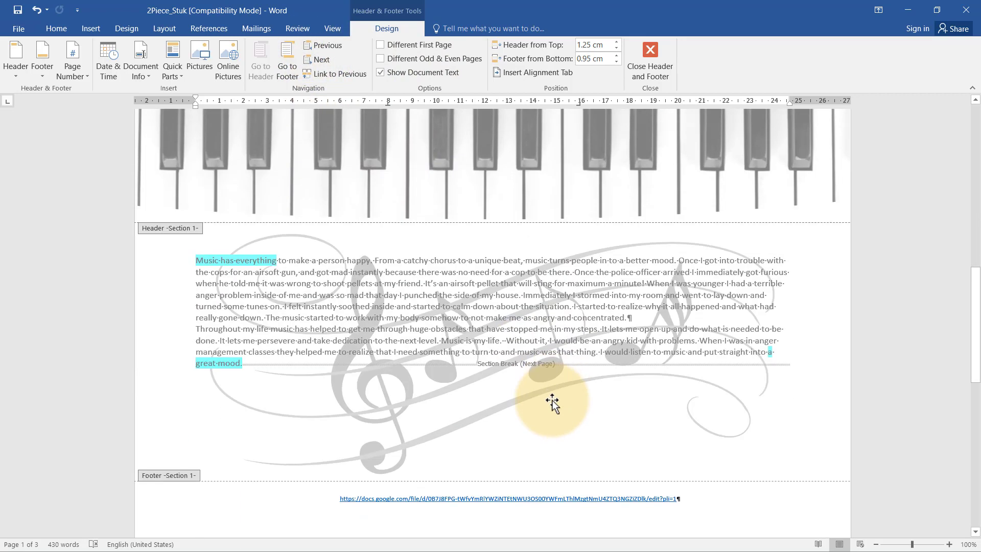
pyautogui.click(562, 320)
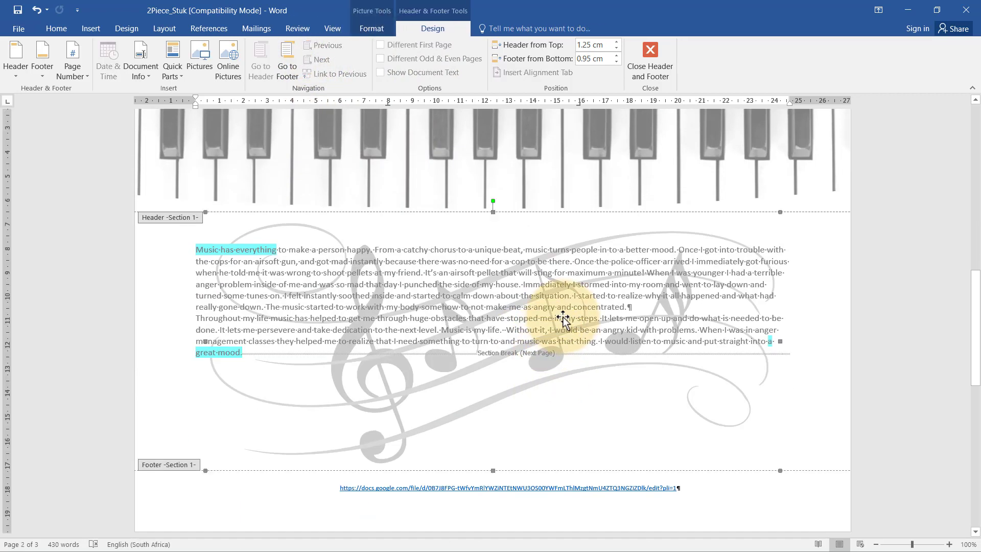
pyautogui.click(563, 320)
pyautogui.scroll(-7, 564, 320)
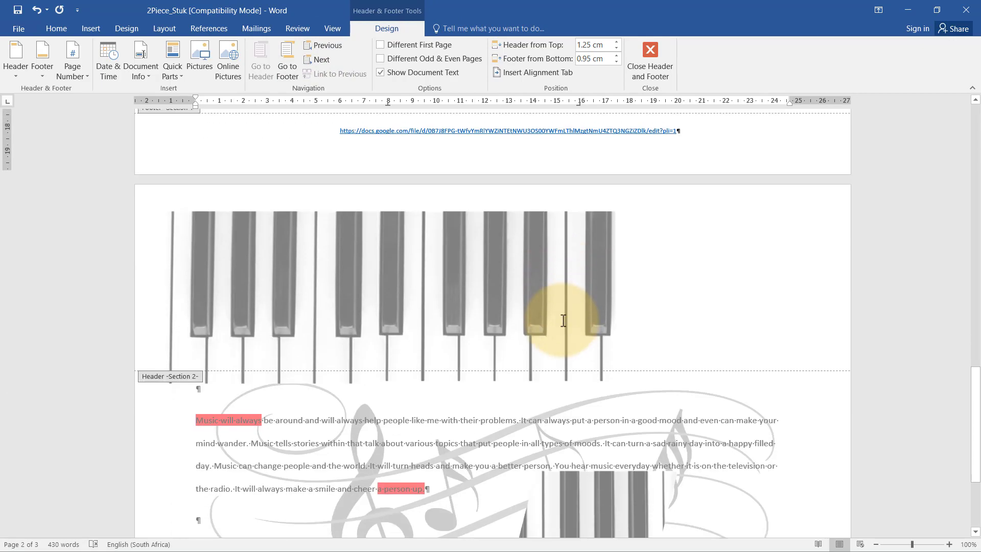
pyautogui.scroll(-3, 563, 320)
pyautogui.click(649, 52)
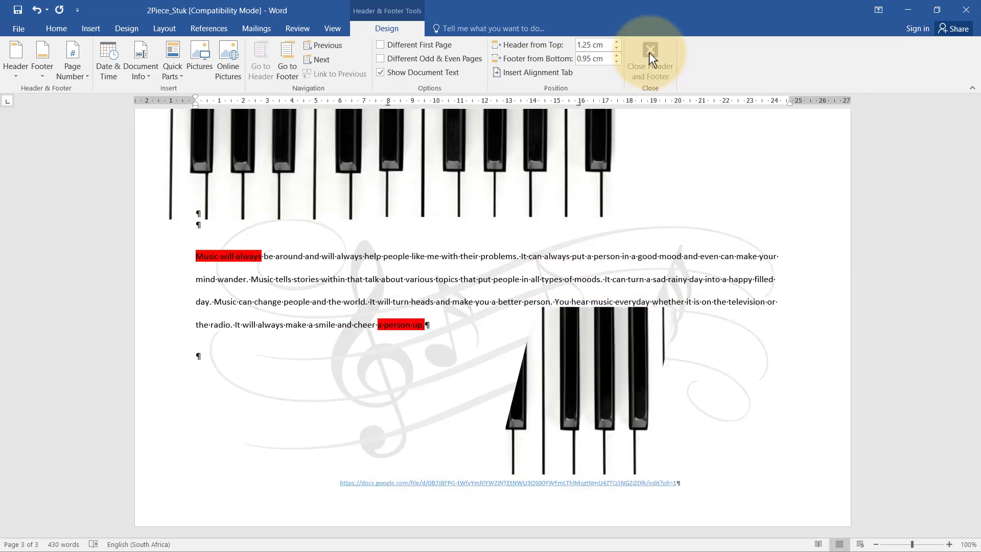
pyautogui.scroll(20, 820, 281)
pyautogui.scroll(-15, 821, 285)
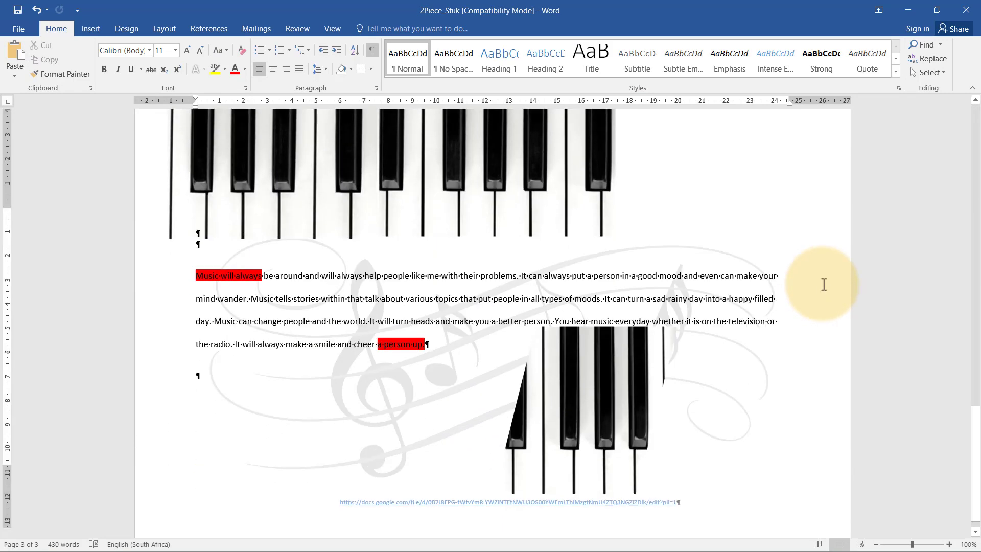
# - Read the 1Fynbos questions in Acrobat Reader, then return to Word's 1Fynbos document
pyautogui.scroll(-1, 824, 285)
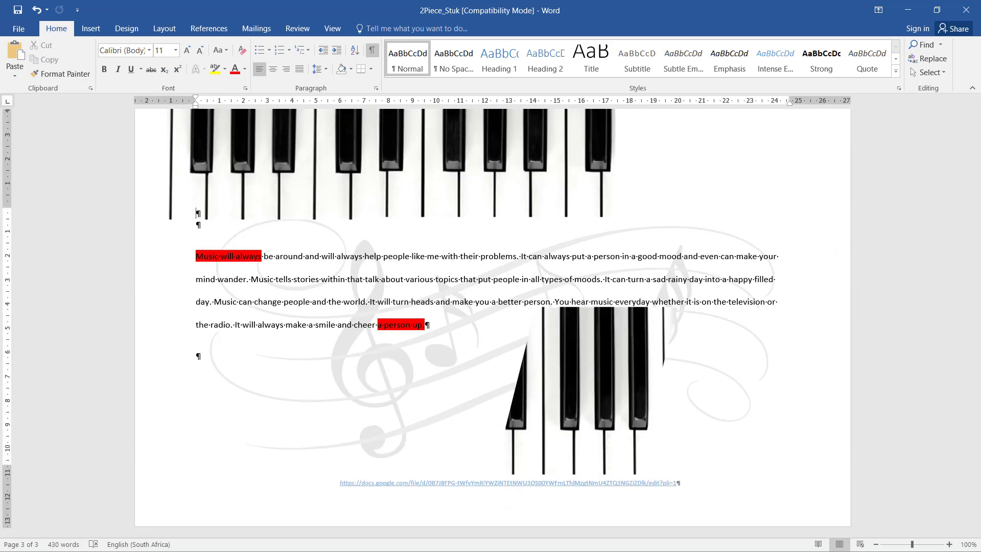
pyautogui.hotkey('alt', 'Tab')
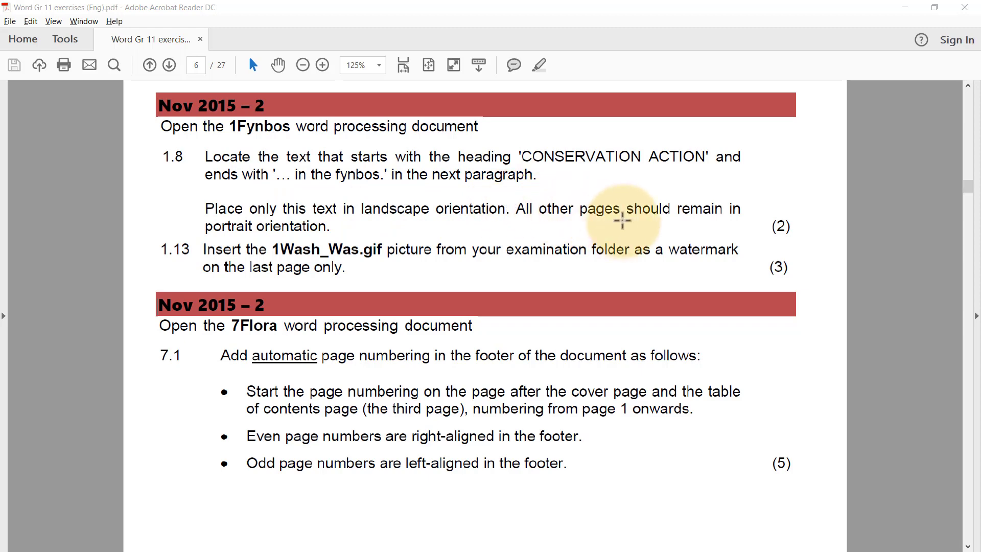
pyautogui.click(905, 7)
pyautogui.scroll(1, 394, 222)
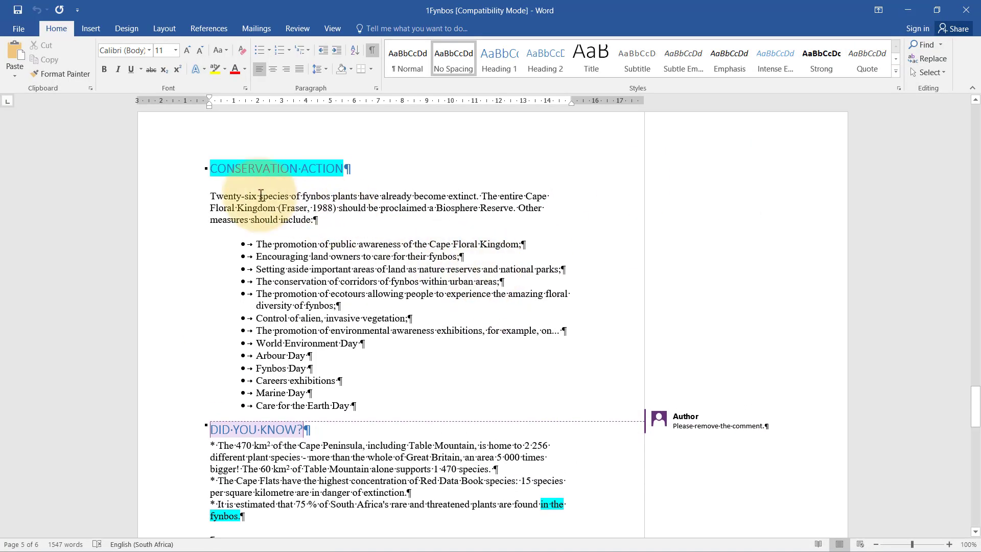
# - Insert a next-page section break after 'extinct.', before the CONSERVATION ACTION heading
pyautogui.scroll(-7, 333, 253)
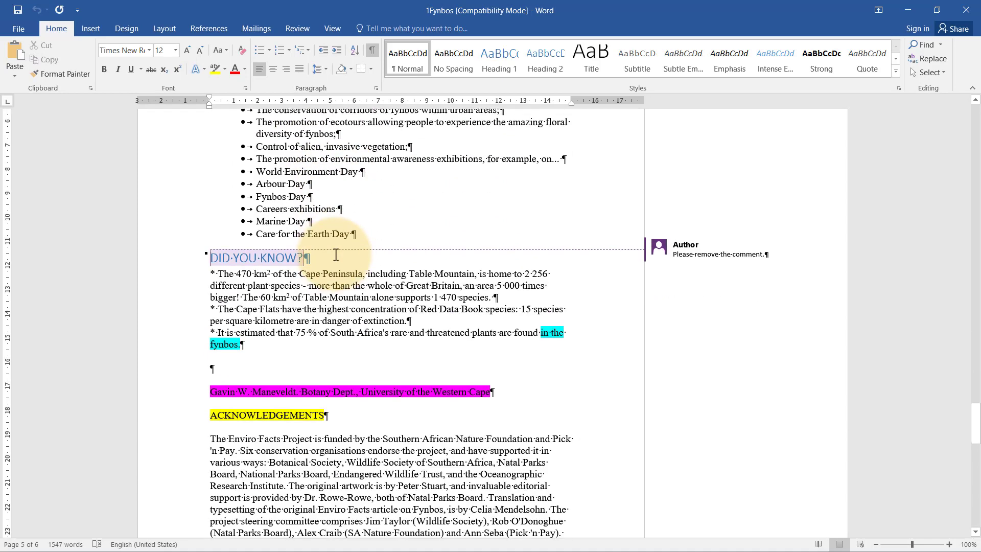
pyautogui.scroll(10, 332, 238)
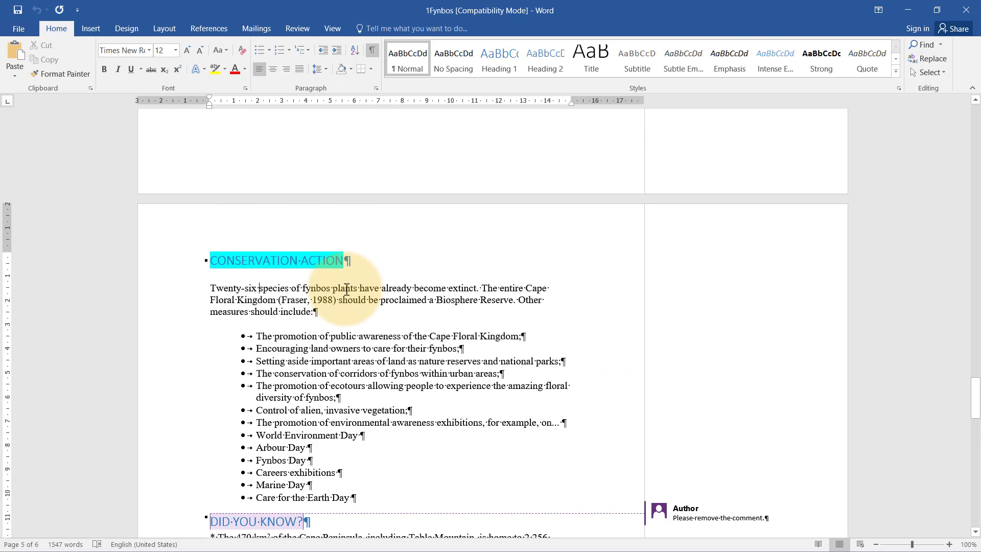
pyautogui.scroll(4, 346, 290)
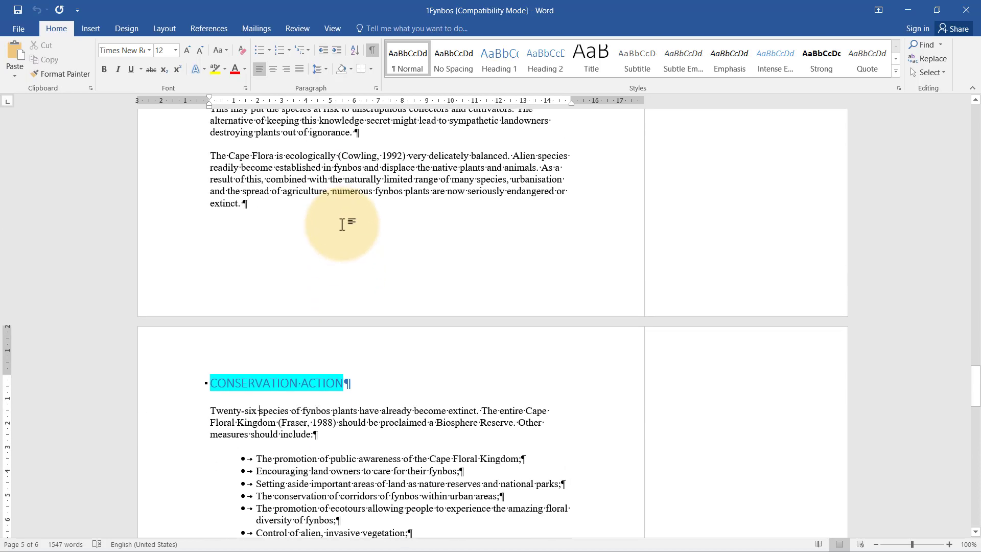
pyautogui.click(169, 29)
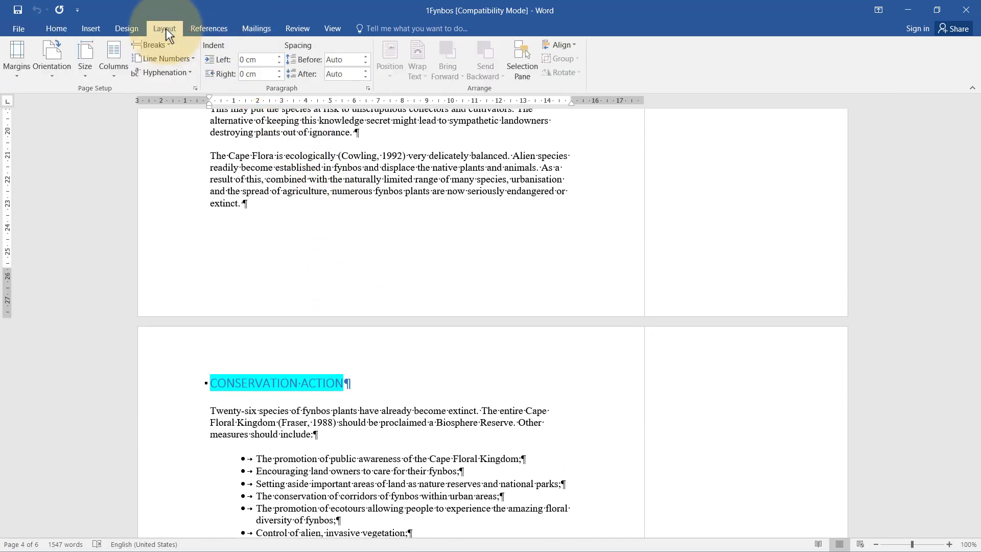
pyautogui.click(154, 44)
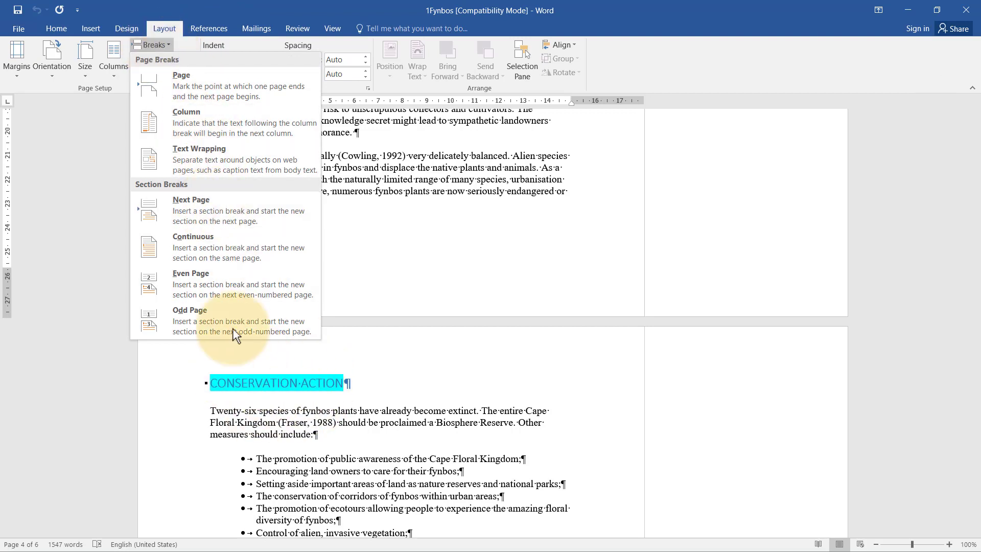
pyautogui.click(218, 220)
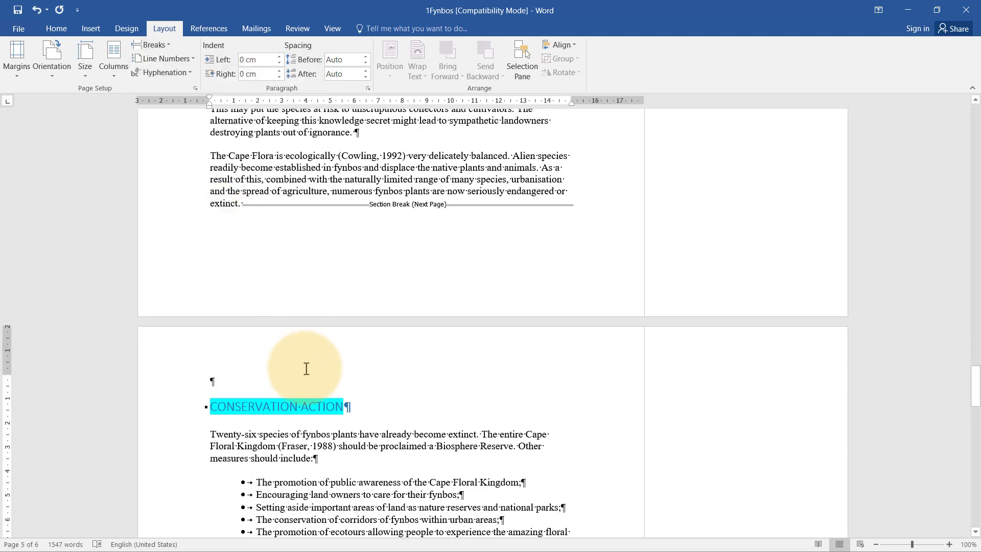
# - Insert another next-page section break after the paragraph ending 'in the fynbos.'
pyautogui.scroll(-10, 248, 394)
pyautogui.click(372, 309)
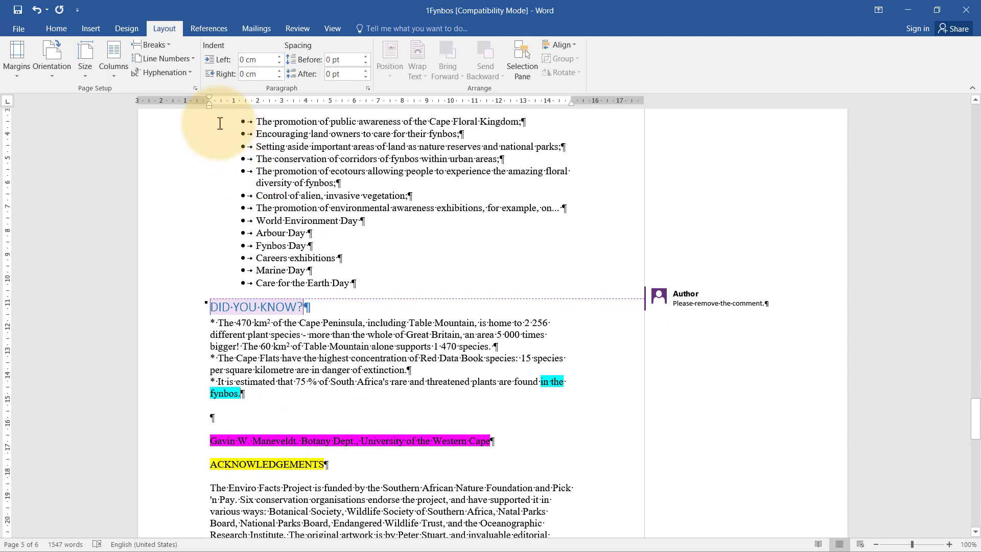
pyautogui.click(158, 44)
pyautogui.click(192, 210)
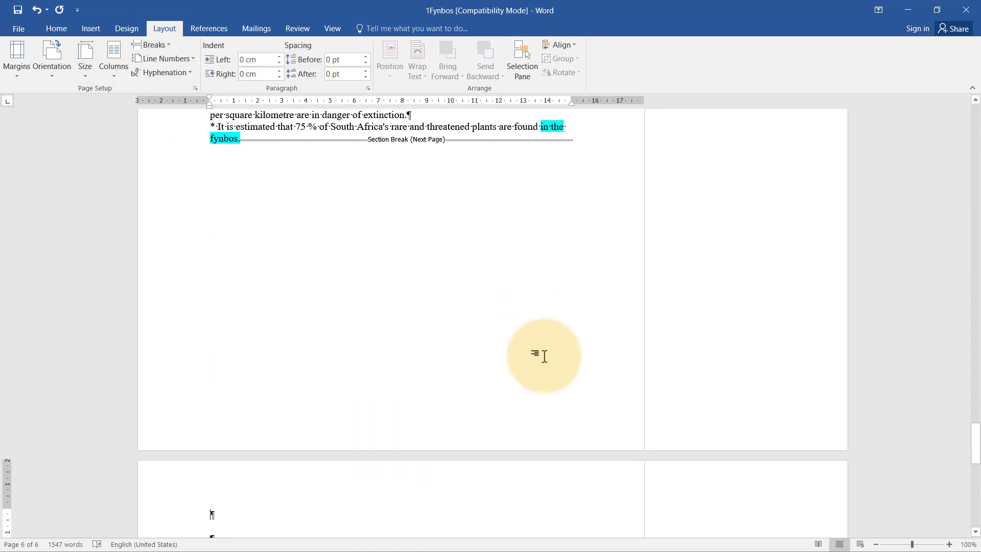
pyautogui.scroll(10, 544, 356)
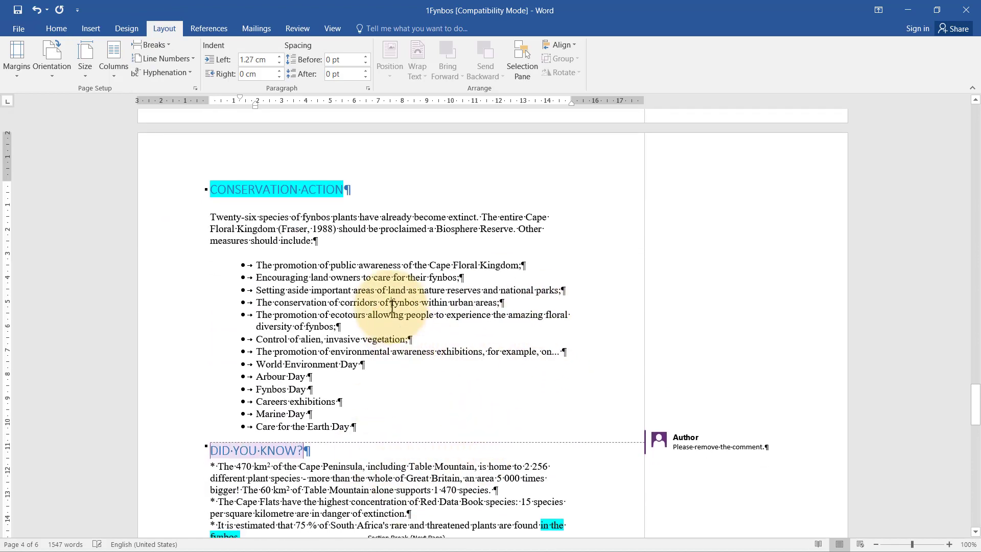
# - Set the CONSERVATION ACTION section to Landscape and check the task in the instructions PDF
pyautogui.click(61, 66)
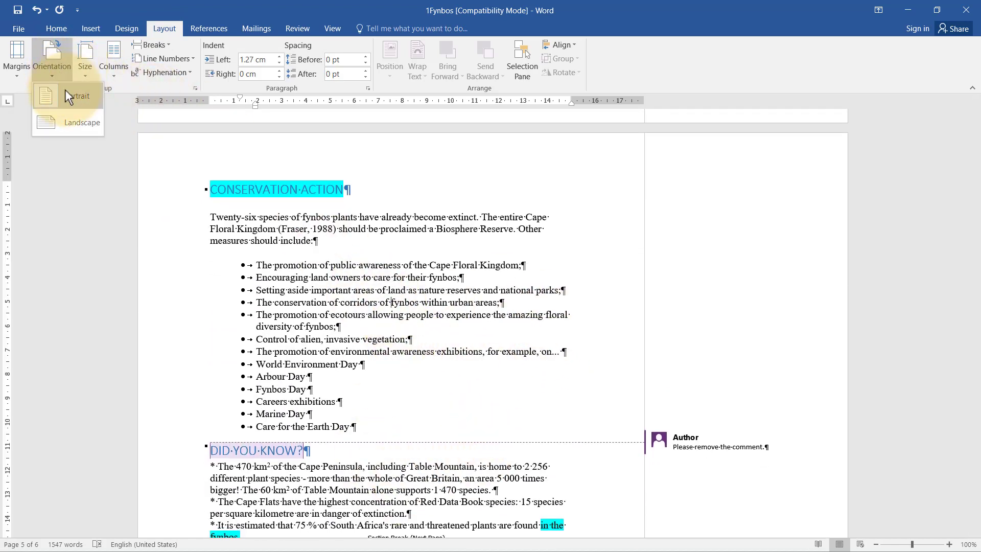
pyautogui.click(74, 121)
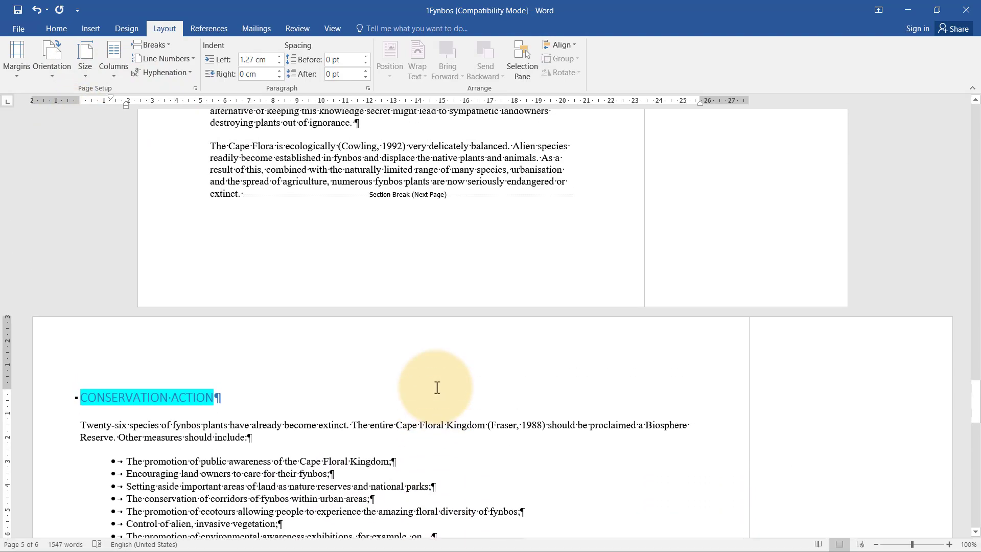
pyautogui.scroll(-8, 438, 389)
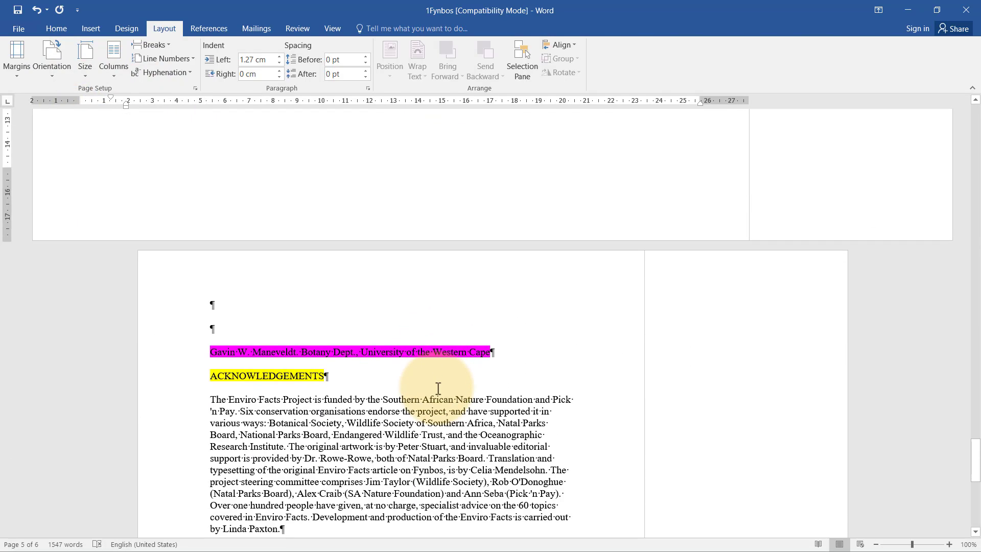
pyautogui.scroll(10, 438, 389)
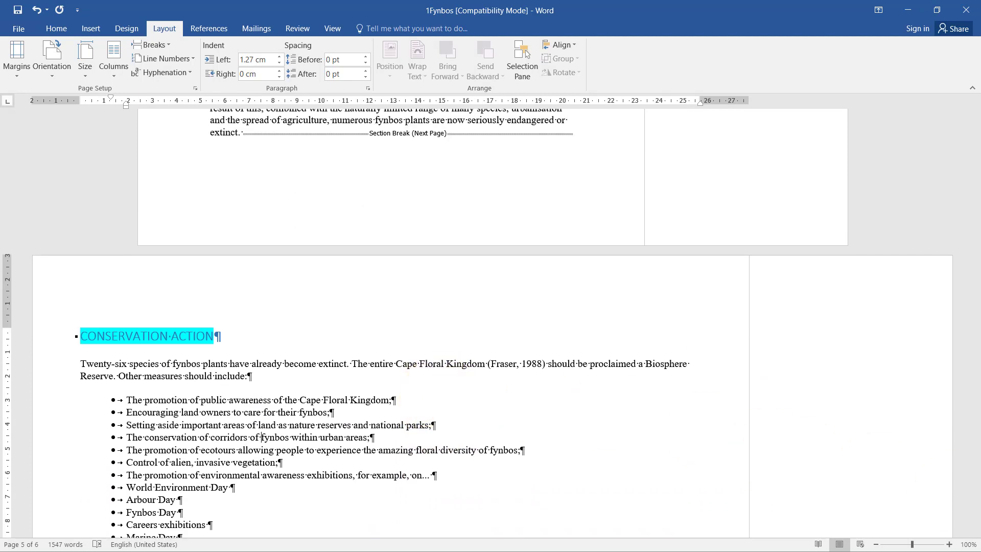
pyautogui.hotkey('alt', 'Tab')
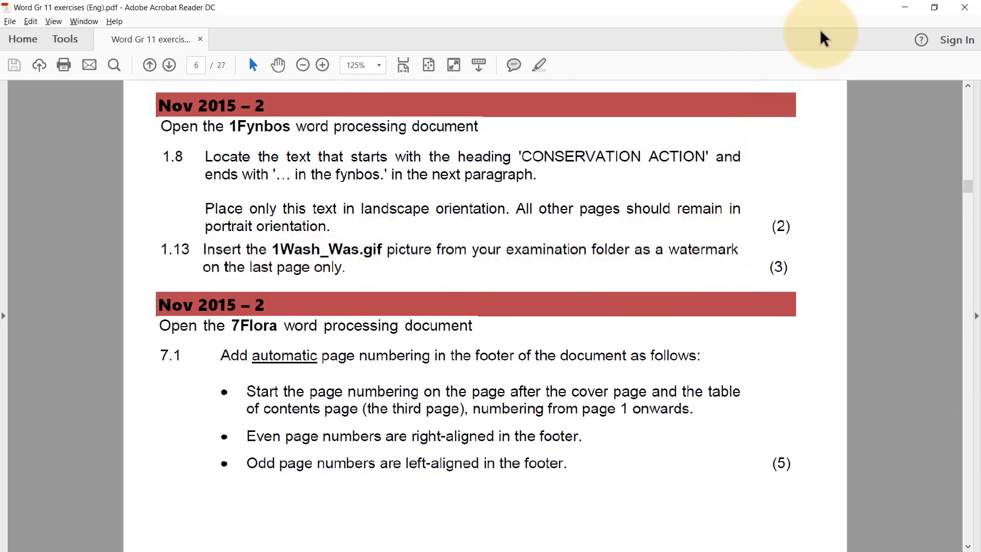
pyautogui.click(903, 7)
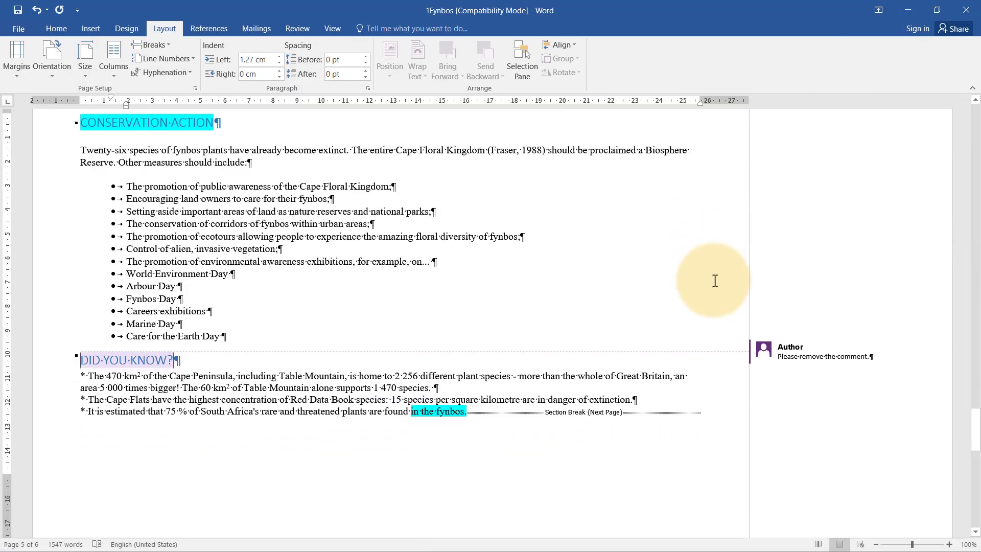
# - Place the cursor in the Acknowledgements paragraph on page 6
pyautogui.scroll(-15, 715, 281)
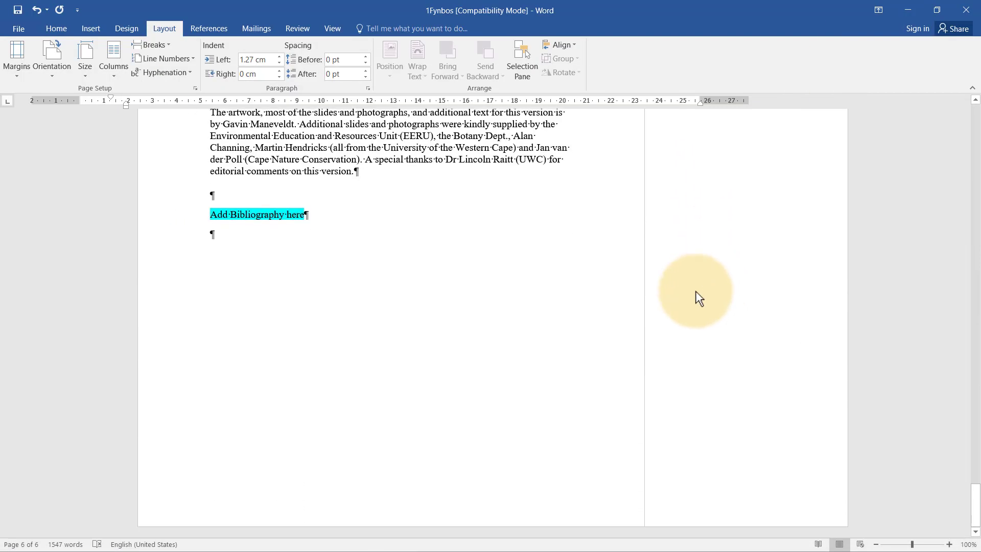
pyautogui.scroll(15, 613, 305)
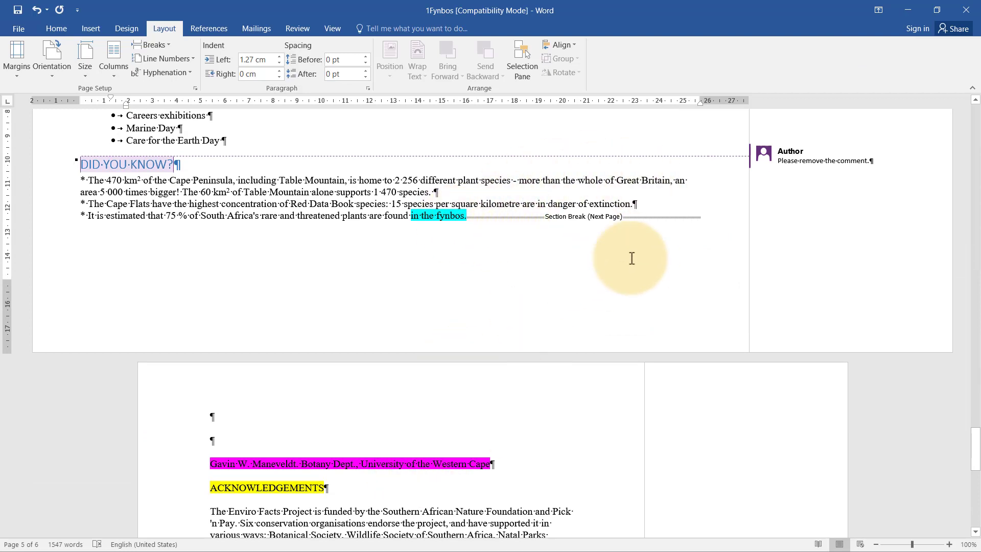
pyautogui.scroll(-4, 631, 211)
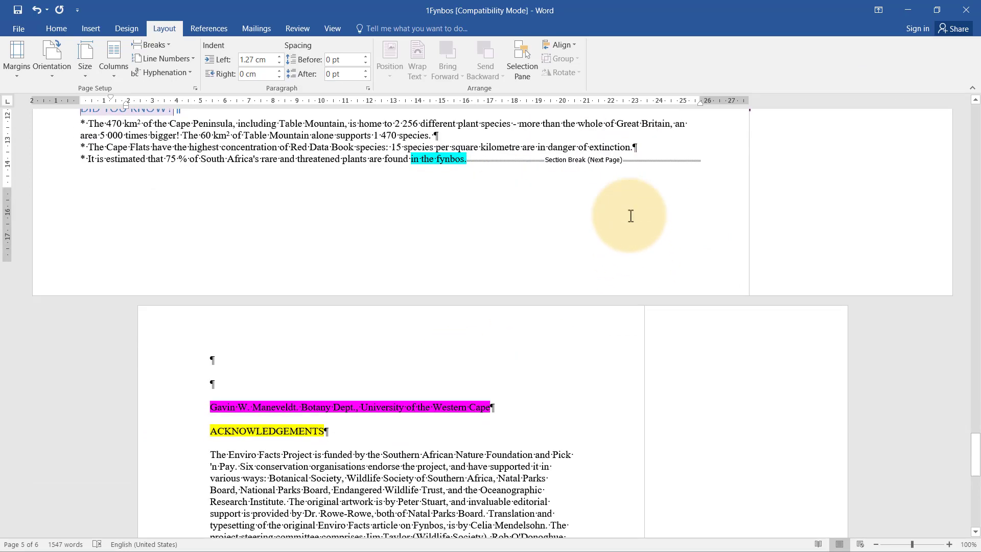
pyautogui.click(393, 363)
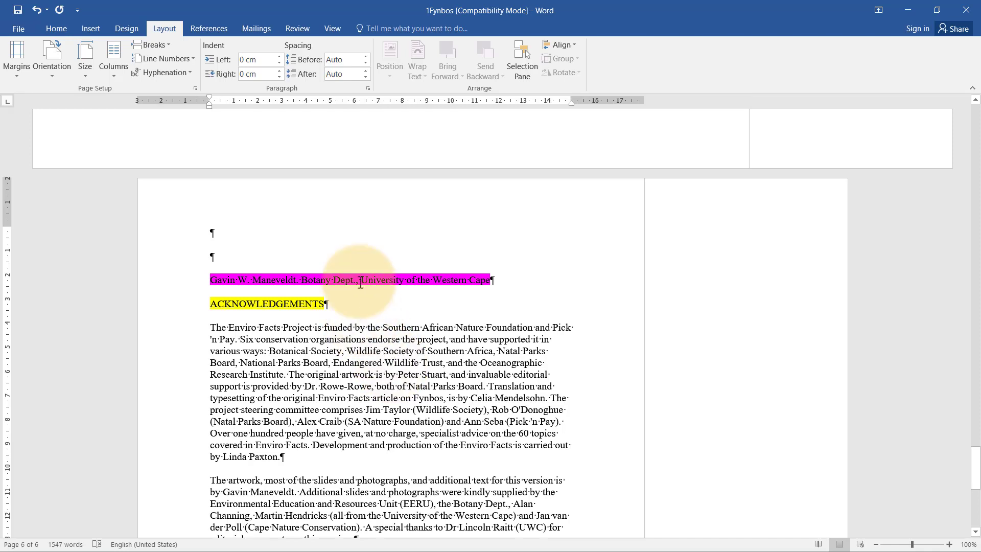
pyautogui.click(97, 29)
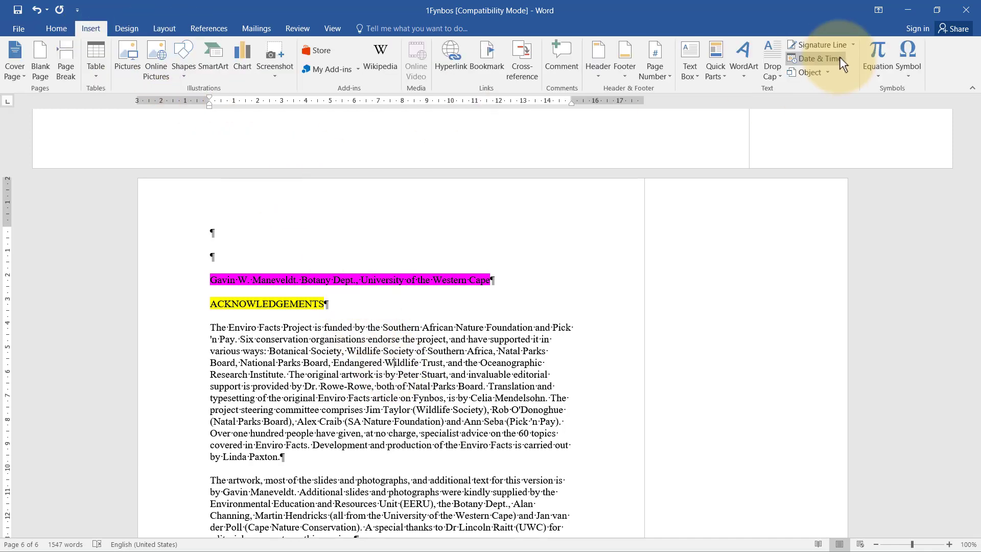
# - Start a Custom Watermark with a picture, browsing for it on the computer
pyautogui.click(126, 29)
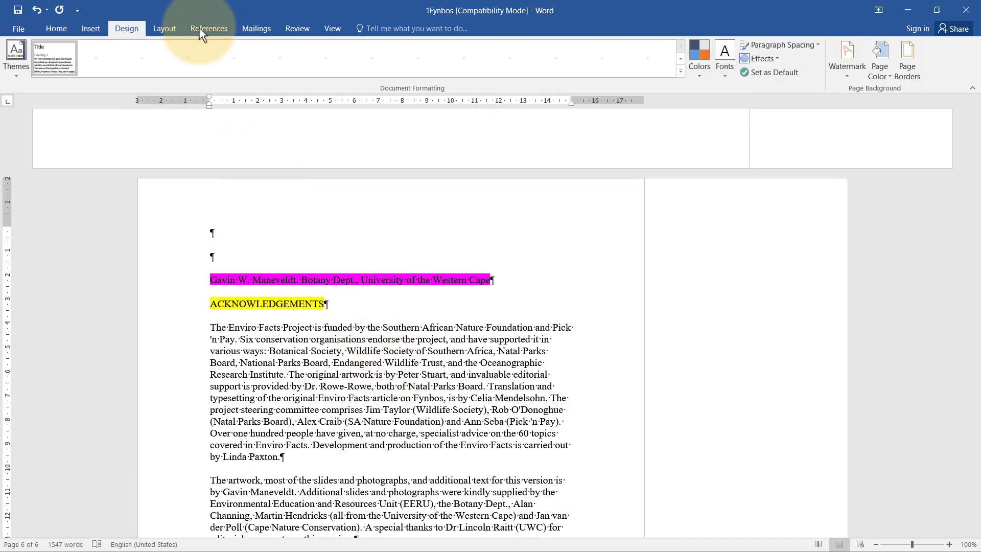
pyautogui.click(853, 47)
pyautogui.click(762, 325)
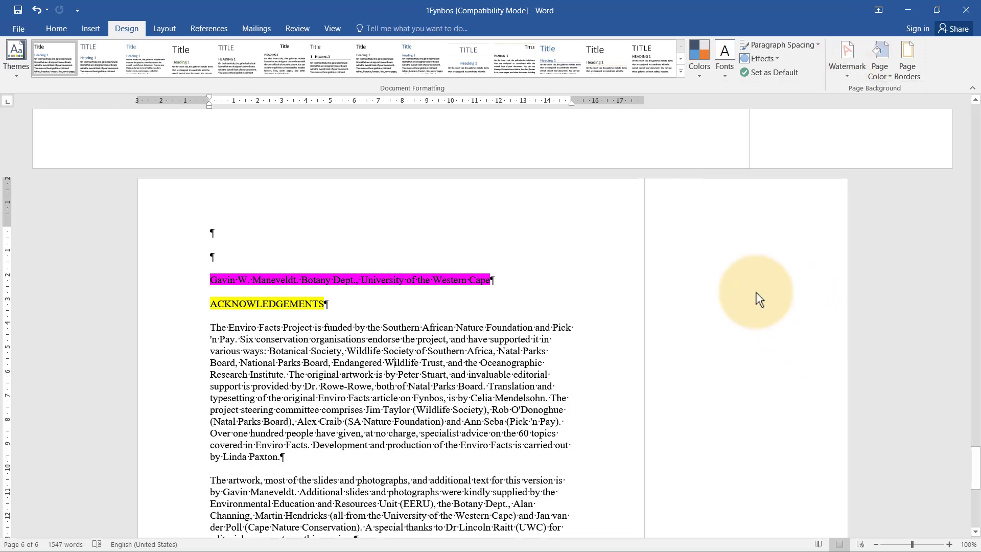
pyautogui.click(415, 218)
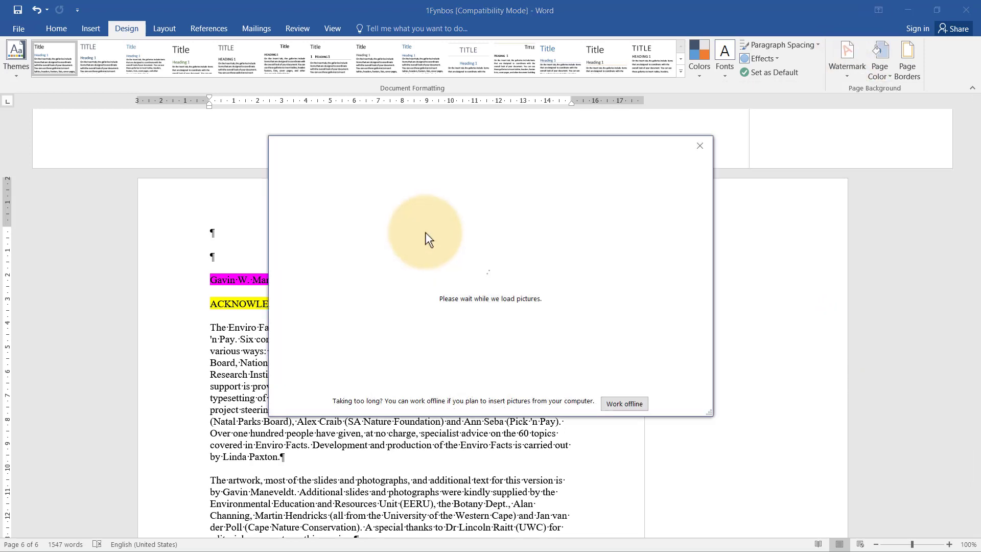
pyautogui.click(618, 401)
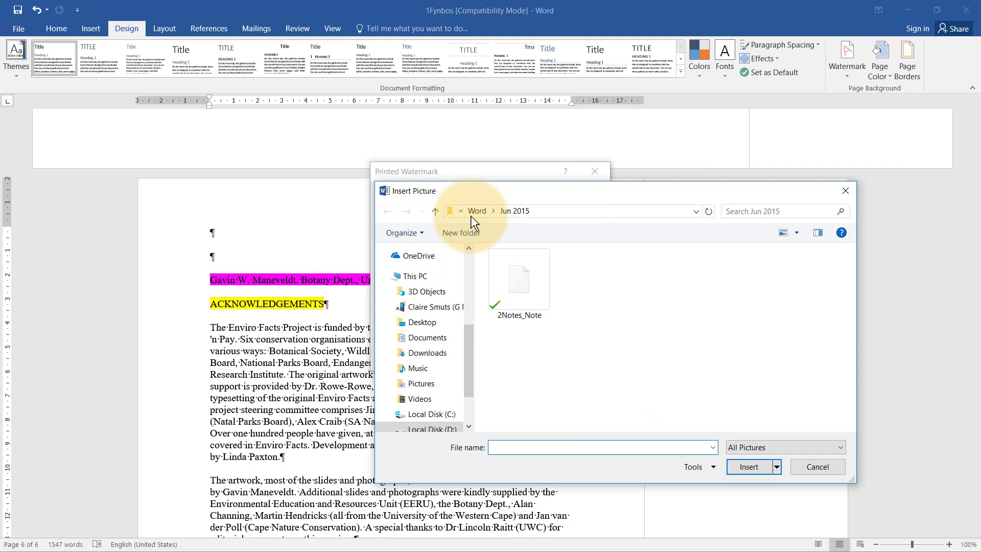
# - Insert 1Wash_Was from the Nov 2015 - 2 folder as the washed-out watermark
pyautogui.click(478, 211)
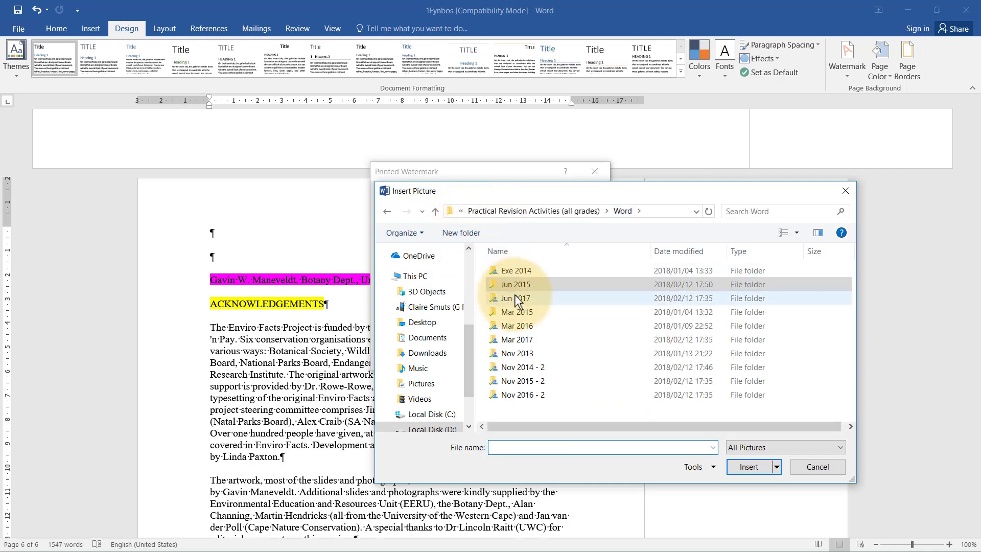
pyautogui.doubleClick(531, 367)
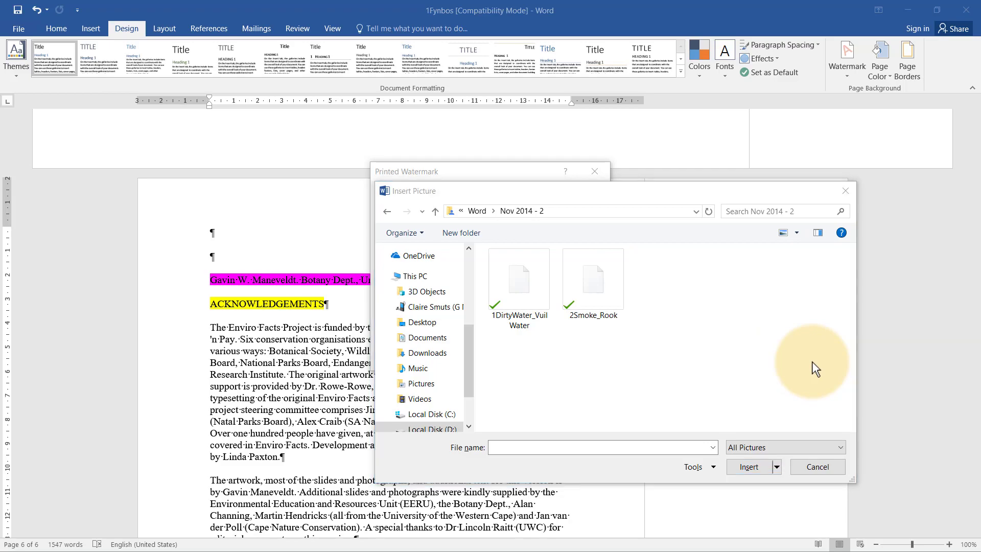
pyautogui.hotkey('alt', 'Tab')
pyautogui.hotkey('alt', 'Tab')
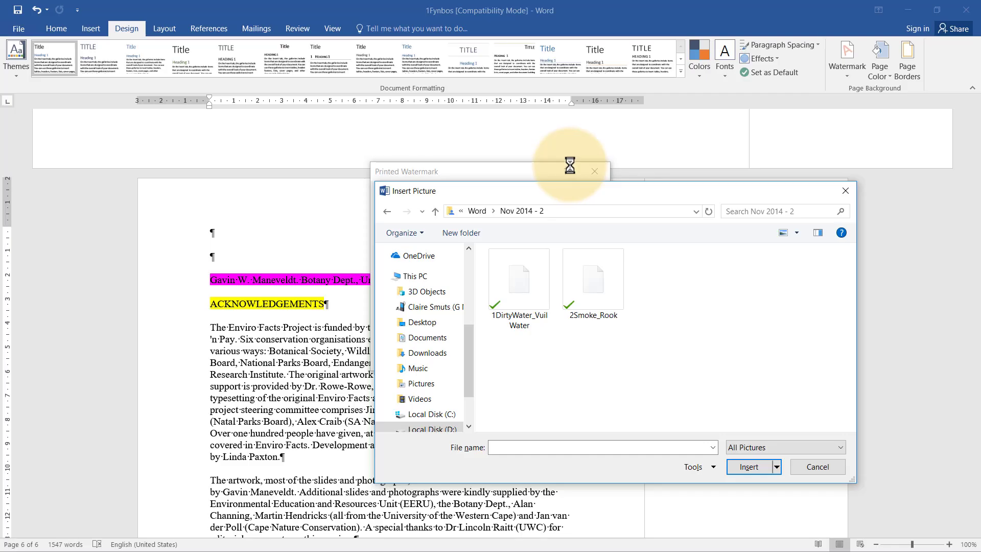
pyautogui.click(482, 207)
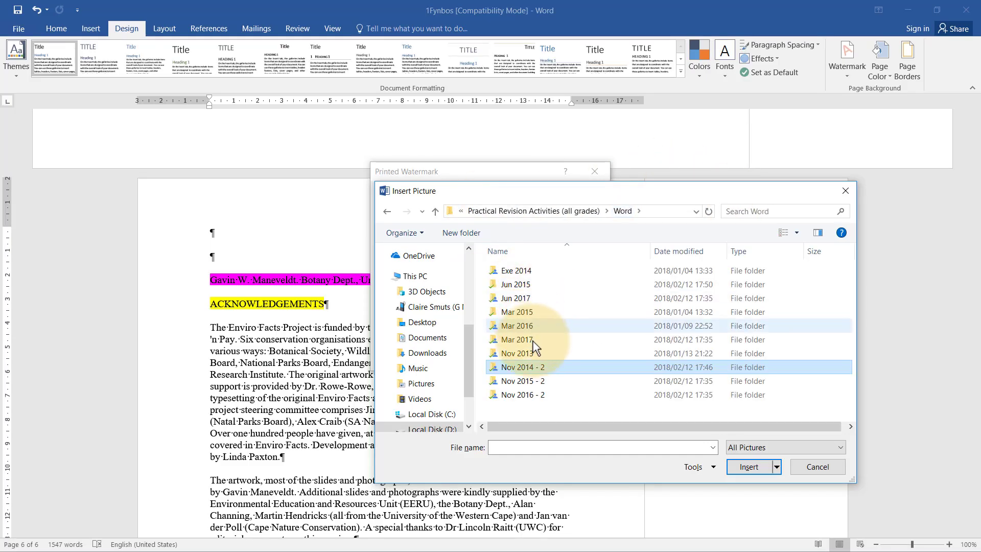
pyautogui.doubleClick(532, 380)
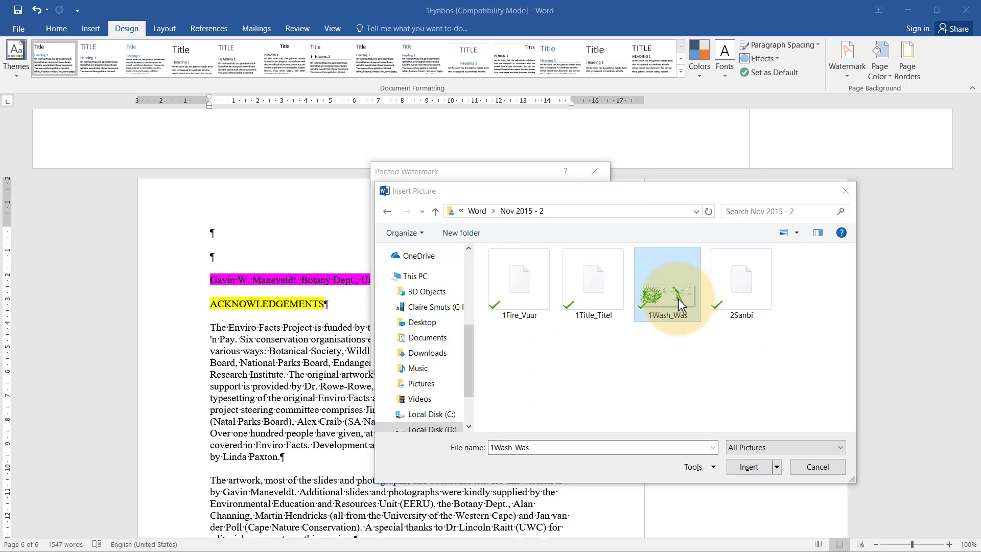
pyautogui.hotkey('alt', 'Tab')
pyautogui.hotkey('alt', 'Tab')
pyautogui.click(743, 466)
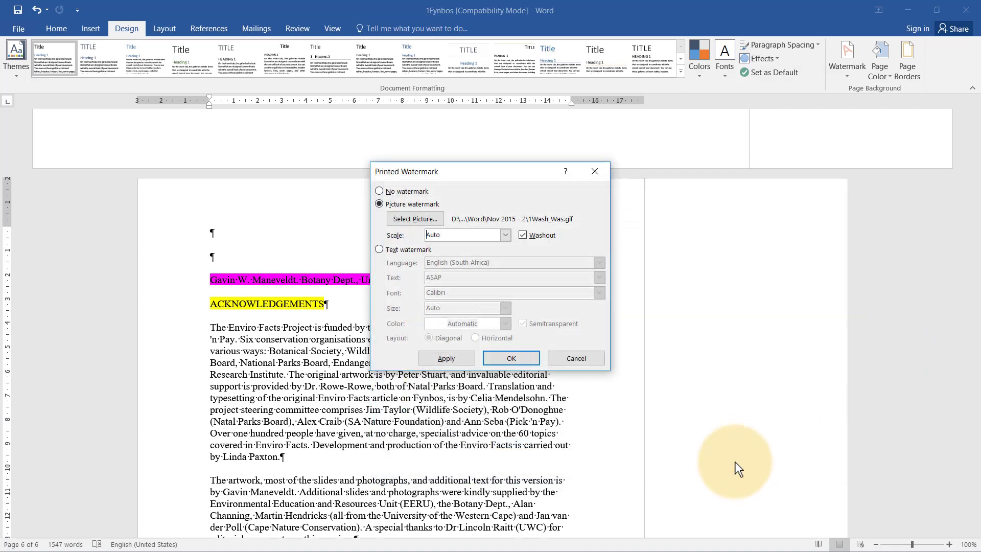
pyautogui.click(533, 360)
pyautogui.scroll(-7, 540, 370)
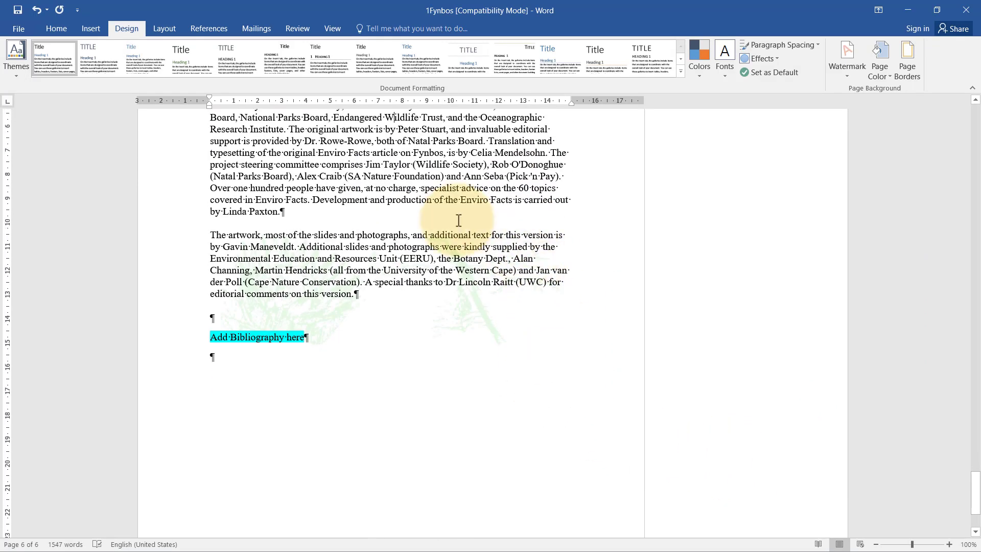
pyautogui.scroll(10, 428, 337)
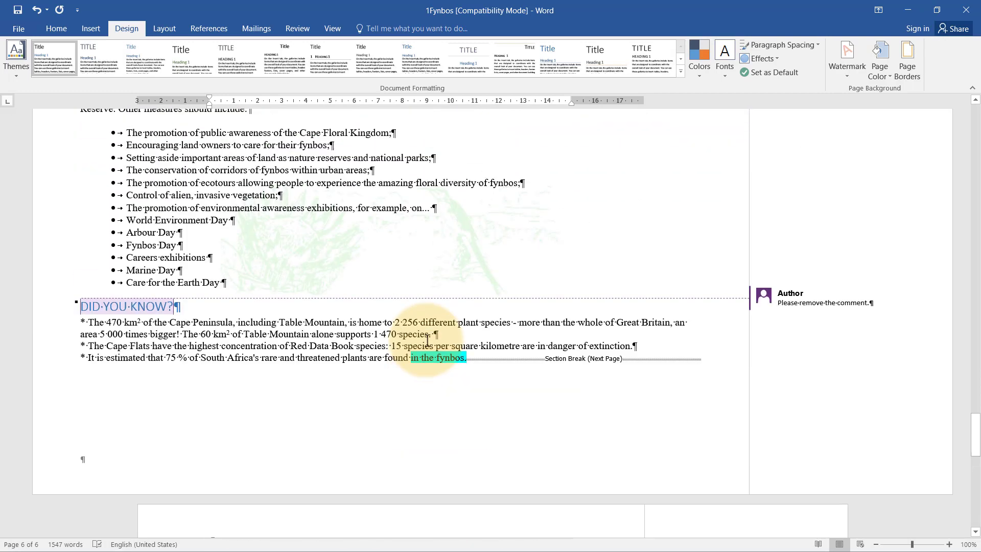
pyautogui.scroll(10, 409, 301)
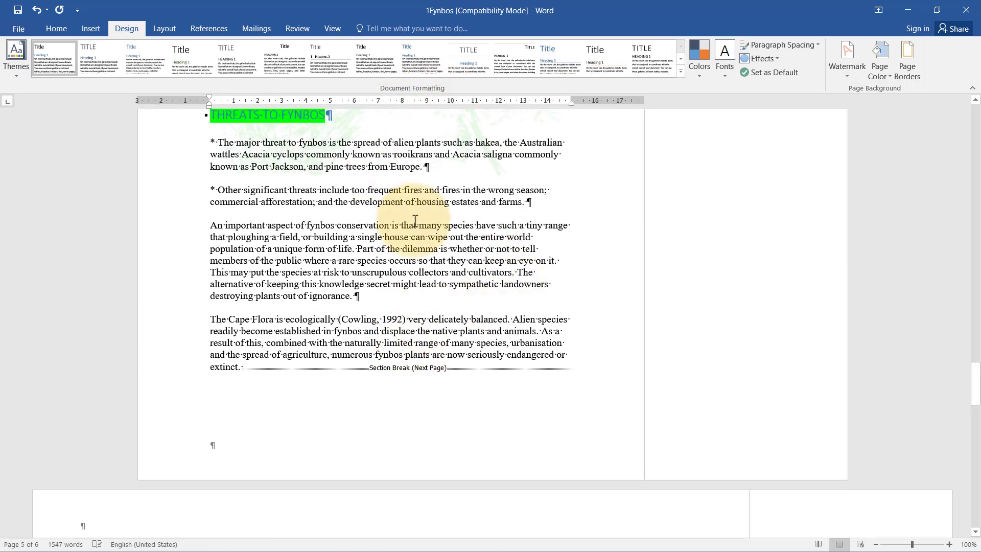
pyautogui.scroll(-18, 499, 207)
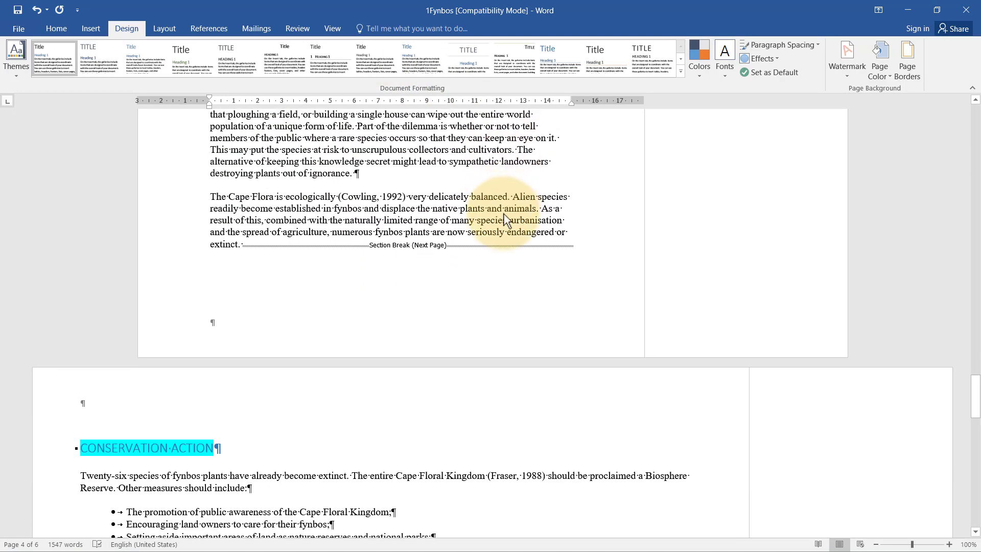
pyautogui.scroll(-6, 506, 213)
pyautogui.scroll(9, 506, 213)
# - Turn off Link to Previous for the section 3 header
pyautogui.click(335, 220)
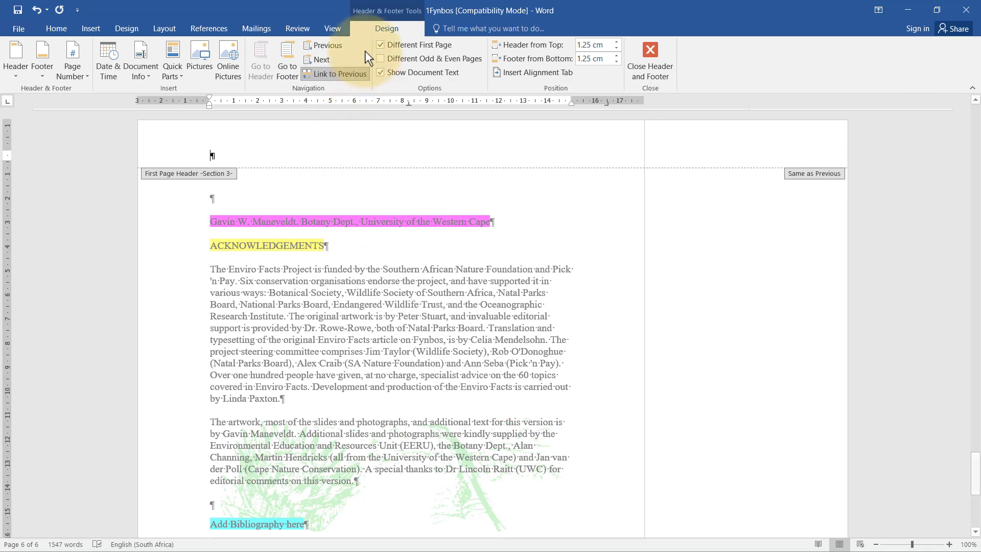
pyautogui.click(328, 73)
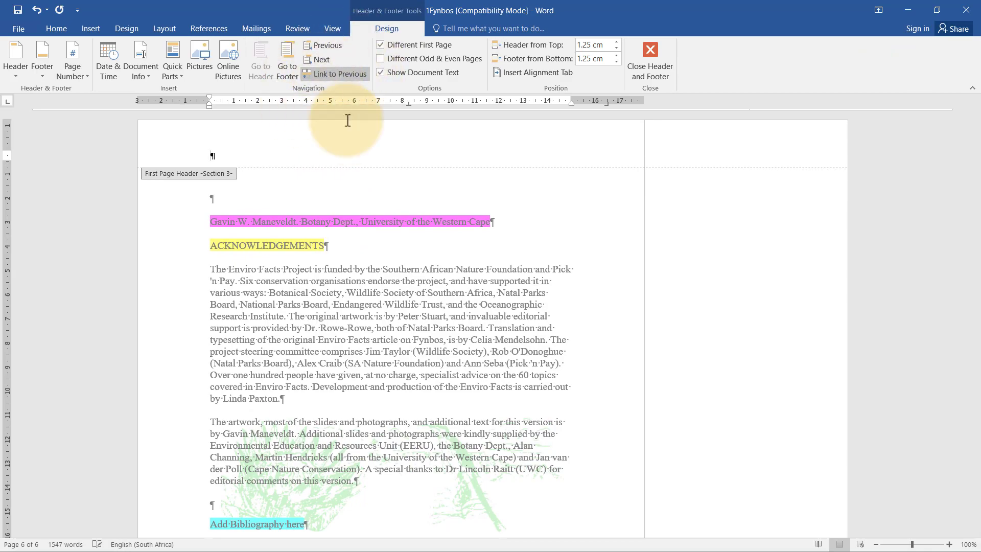
pyautogui.scroll(10, 410, 271)
pyautogui.scroll(-10, 412, 278)
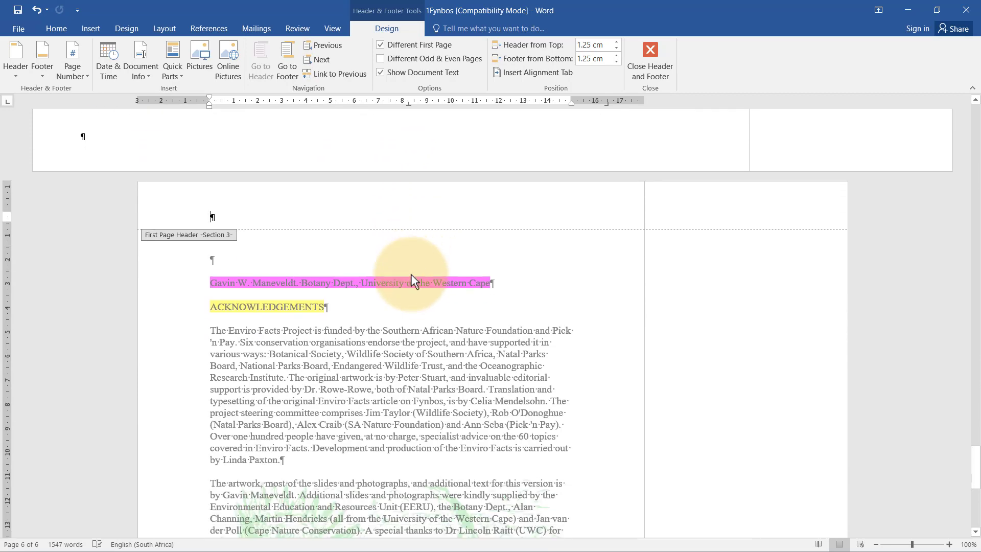
pyautogui.scroll(5, 412, 271)
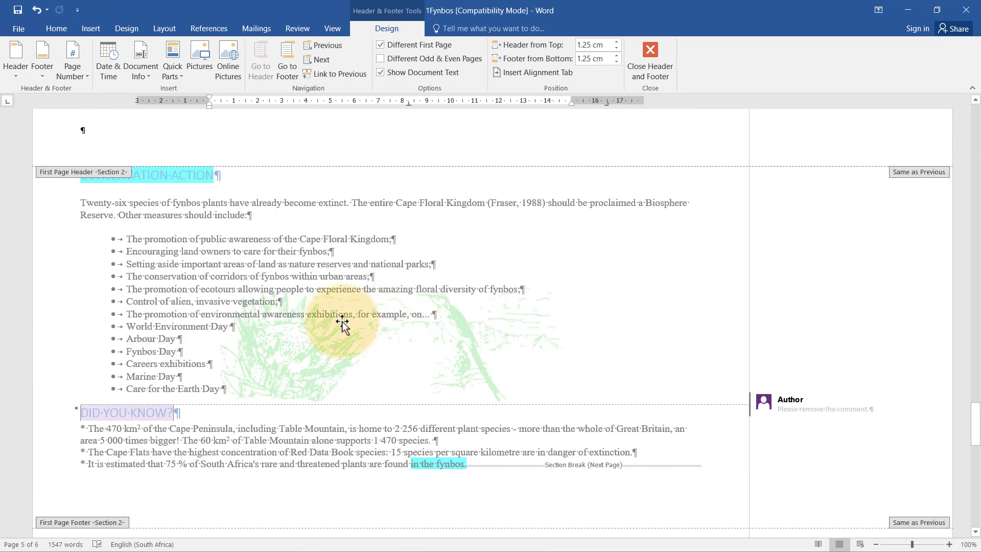
# - Remove the section 2 header's watermark, close header editing, and view task 7.1 in the PDF
pyautogui.click(332, 330)
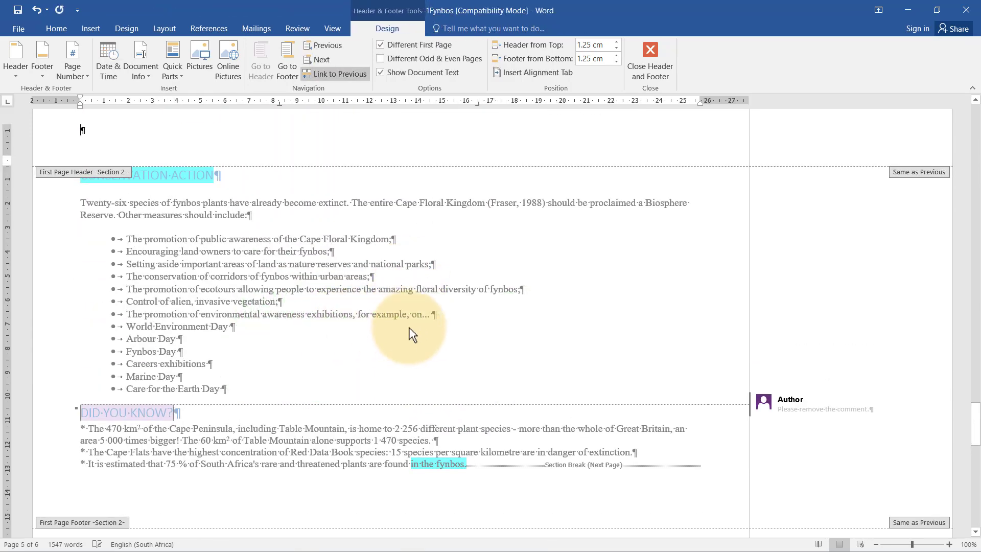
pyautogui.scroll(10, 427, 324)
pyautogui.scroll(15, 481, 289)
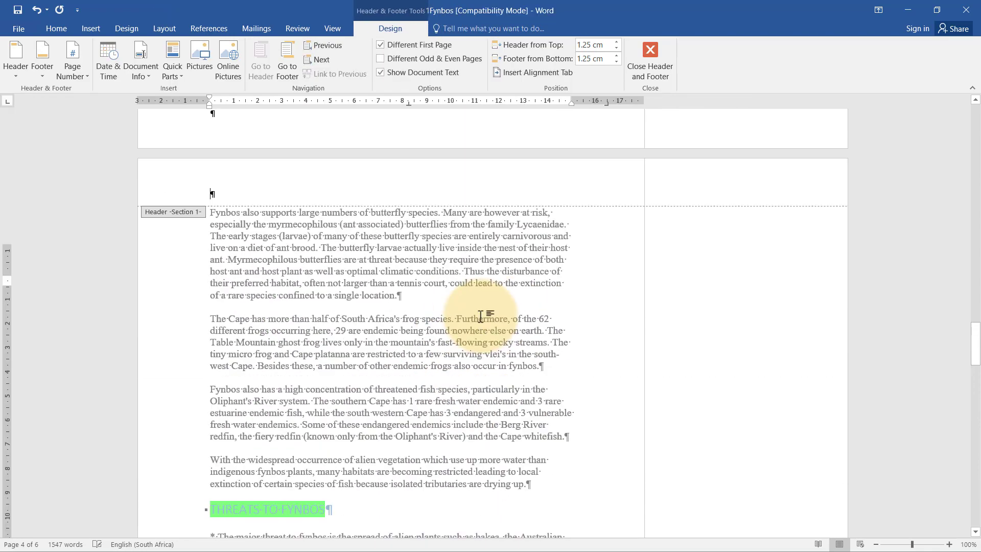
pyautogui.scroll(15, 481, 315)
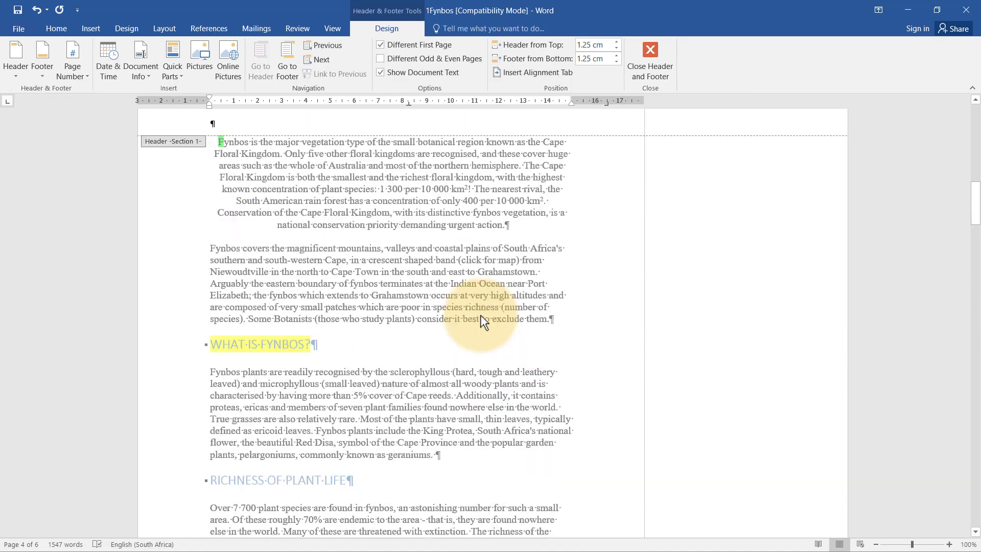
pyautogui.scroll(-5, 482, 307)
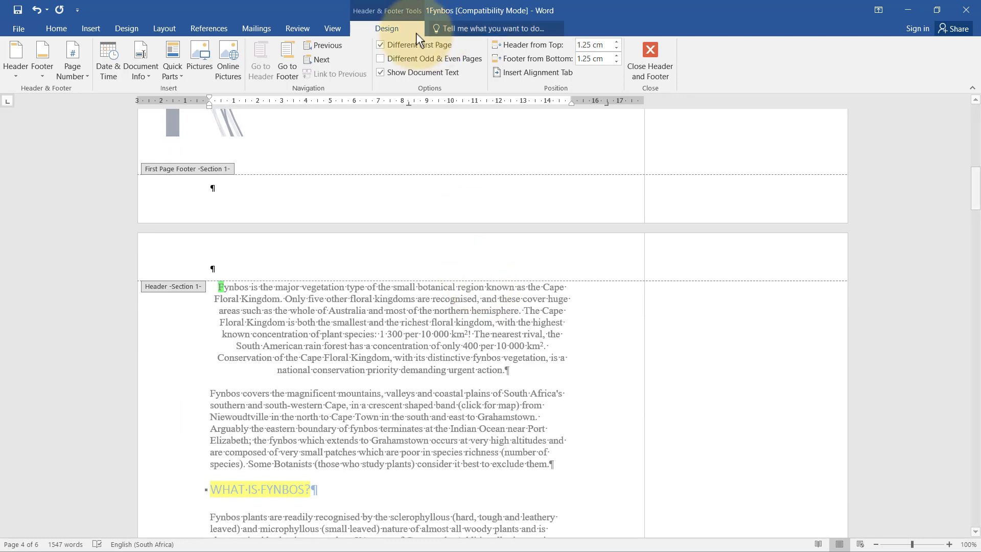
pyautogui.click(321, 60)
pyautogui.click(321, 59)
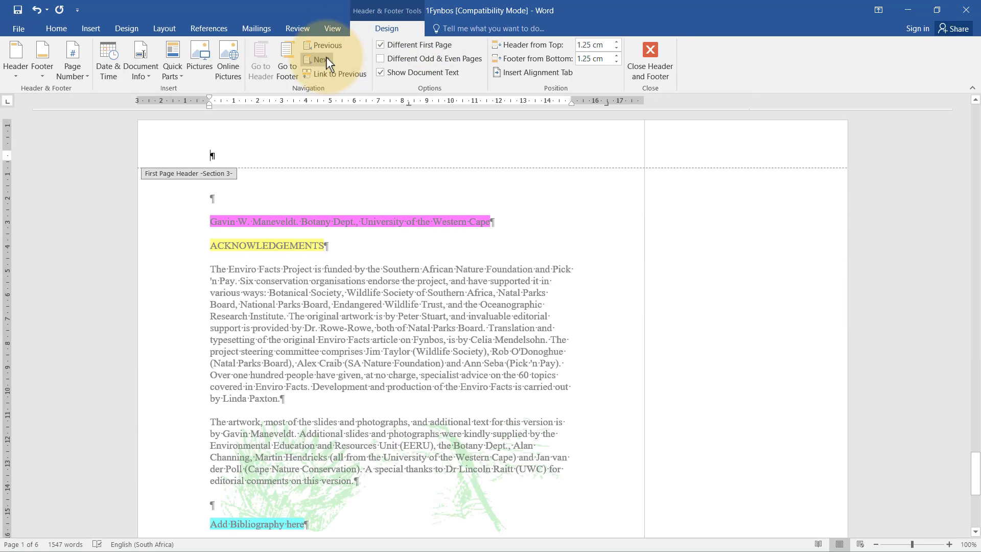
pyautogui.scroll(-3, 443, 309)
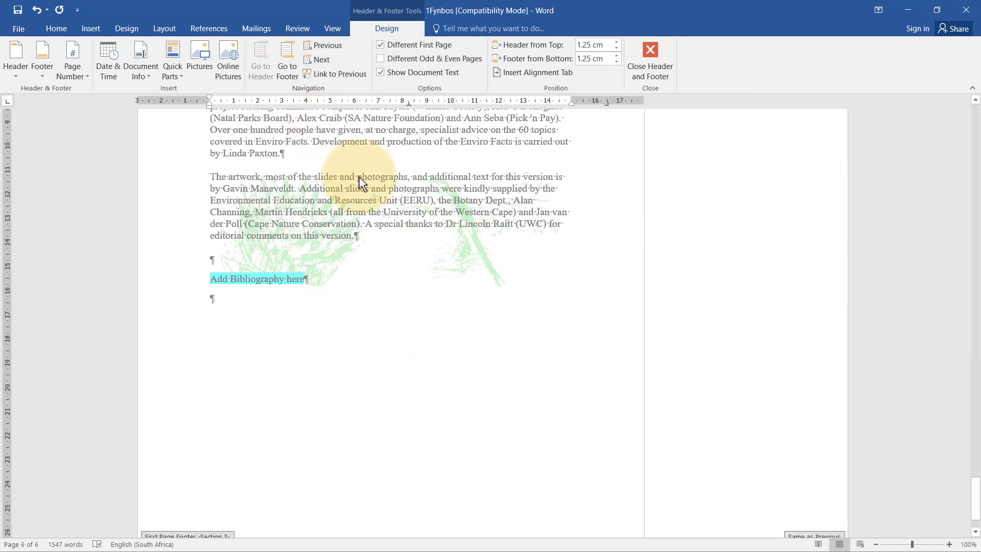
pyautogui.click(649, 64)
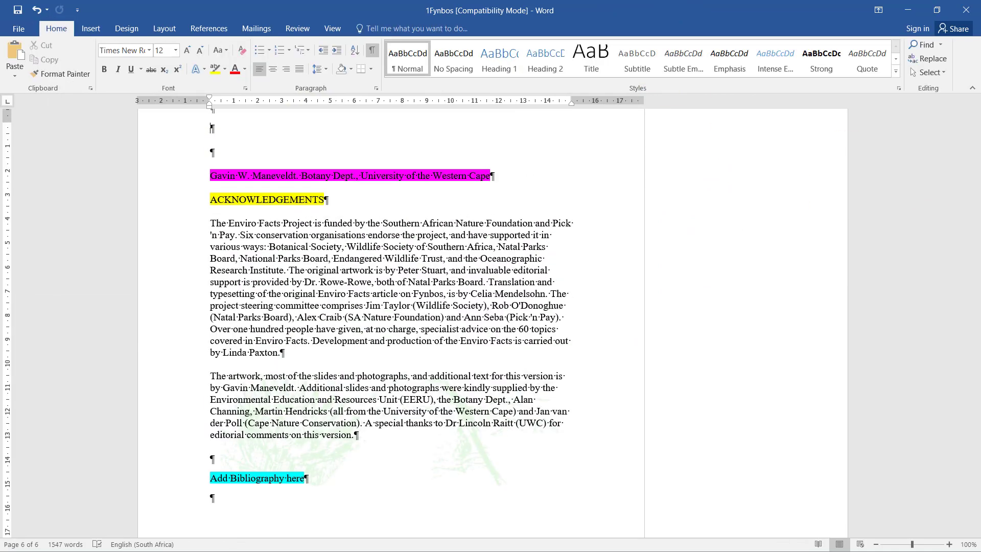
pyautogui.hotkey('alt', 'Tab')
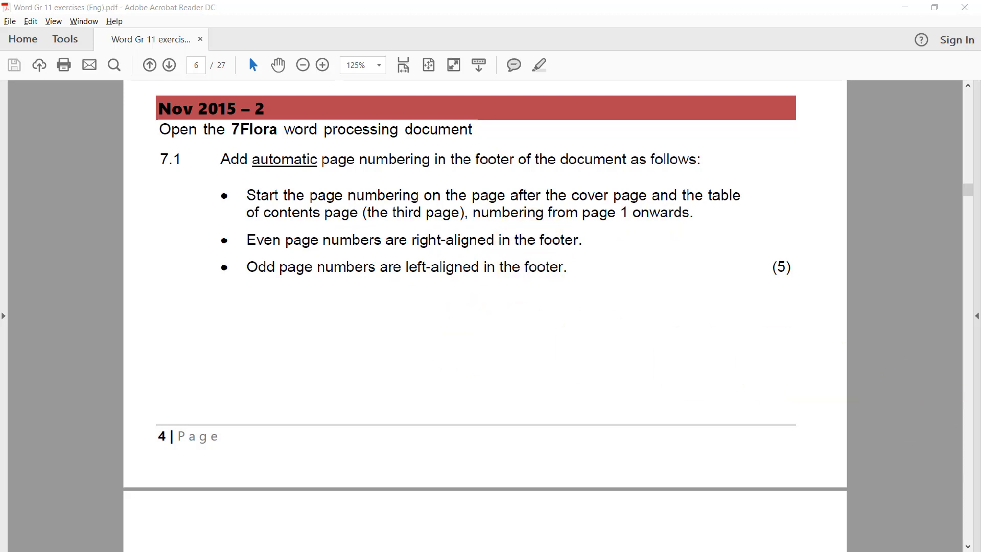
# - Back in 7Flora, delete the page break below the TABLE OF CONTENTS heading
pyautogui.click(905, 8)
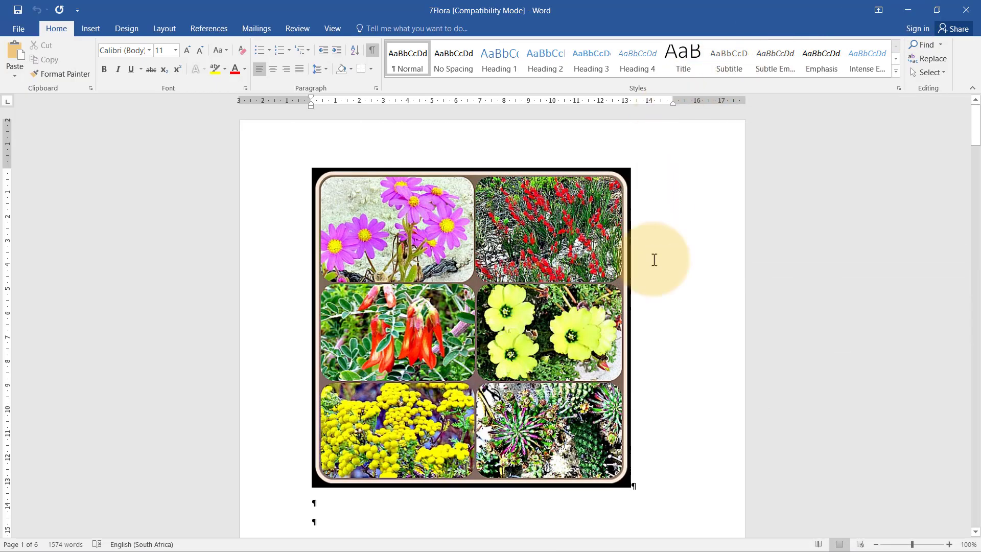
pyautogui.scroll(-15, 654, 259)
pyautogui.scroll(-10, 657, 284)
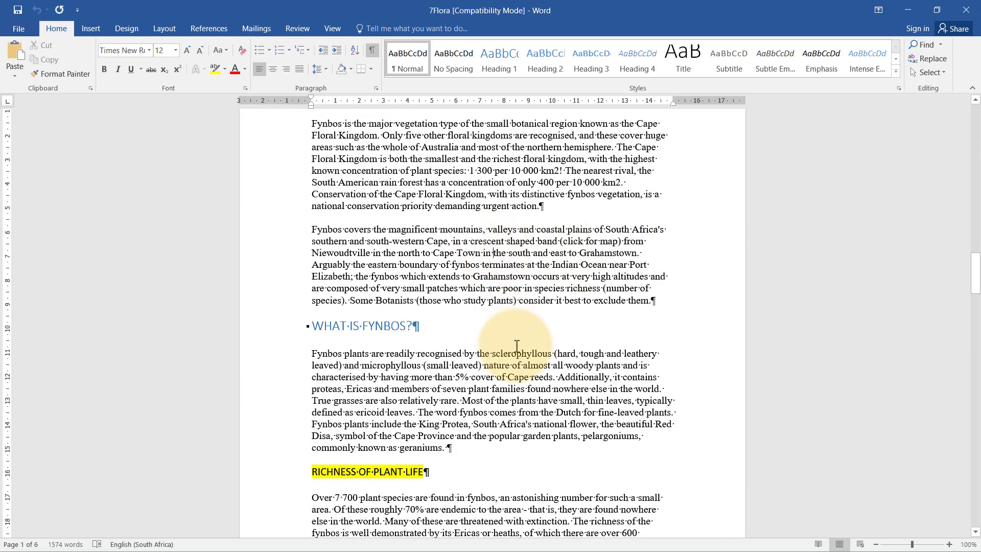
pyautogui.scroll(-8, 516, 347)
pyautogui.scroll(8, 344, 429)
pyautogui.scroll(10, 359, 430)
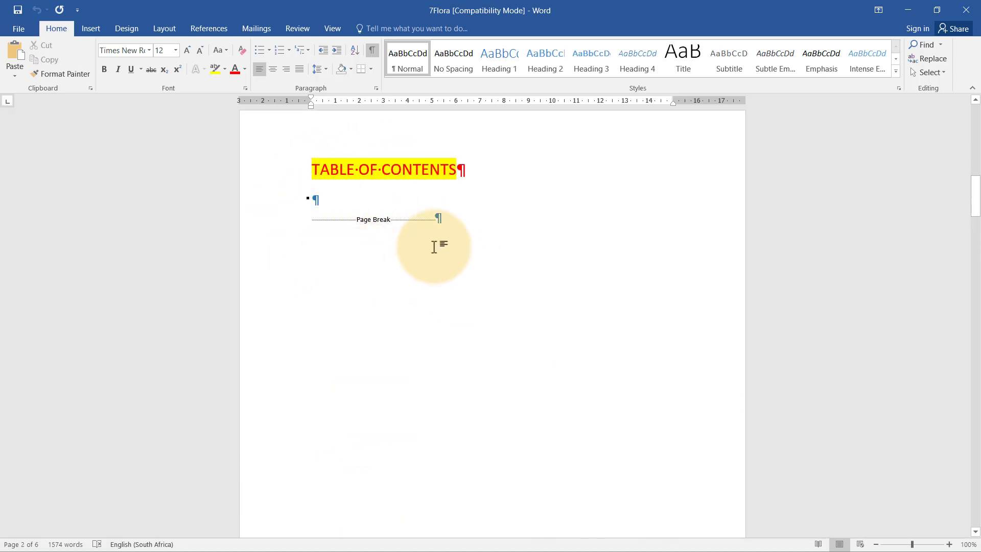
pyautogui.click(449, 219)
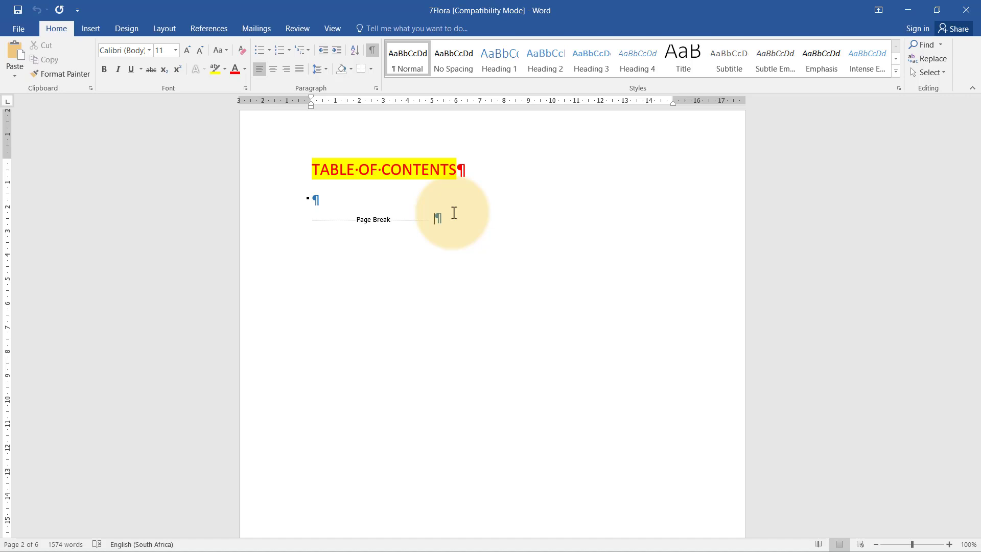
pyautogui.press('BackSpace')
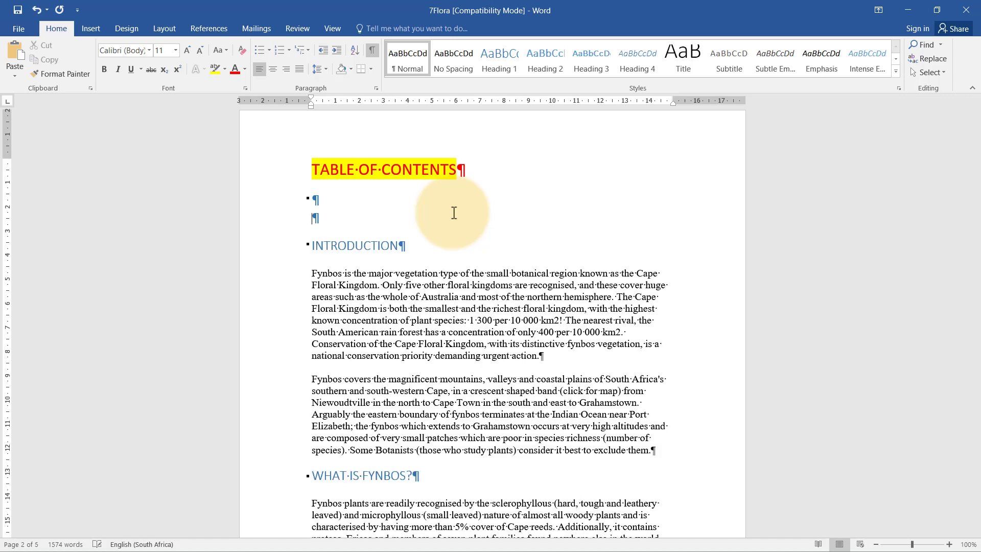
# - Insert a Next Page section break and delete the empty paragraph above INTRODUCTION
pyautogui.click(168, 29)
pyautogui.click(151, 44)
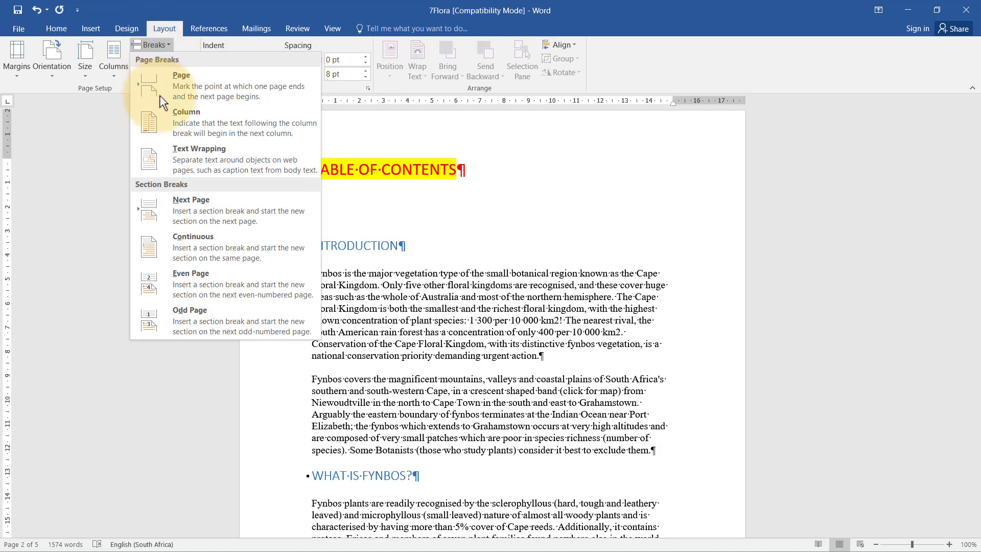
pyautogui.click(163, 208)
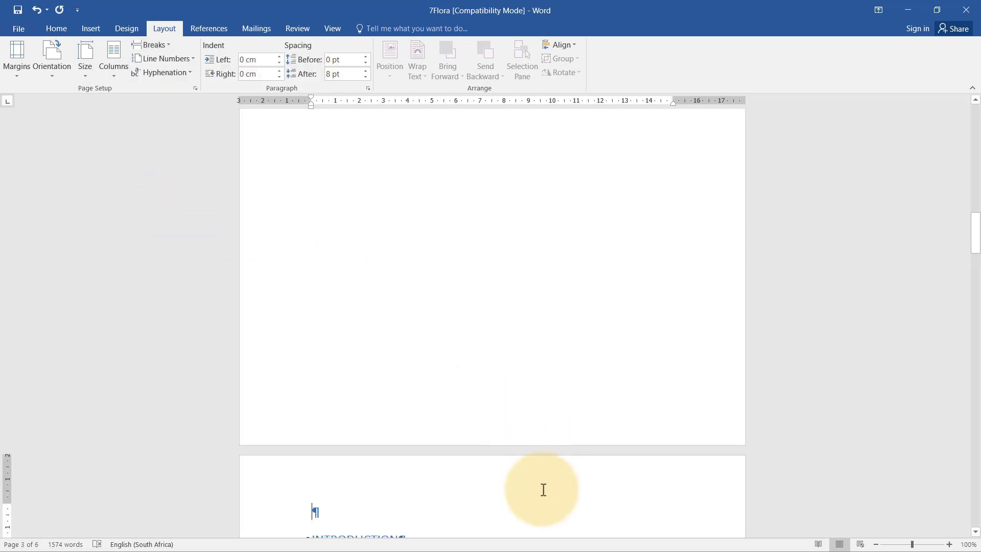
pyautogui.scroll(-5, 541, 495)
pyautogui.press('Delete')
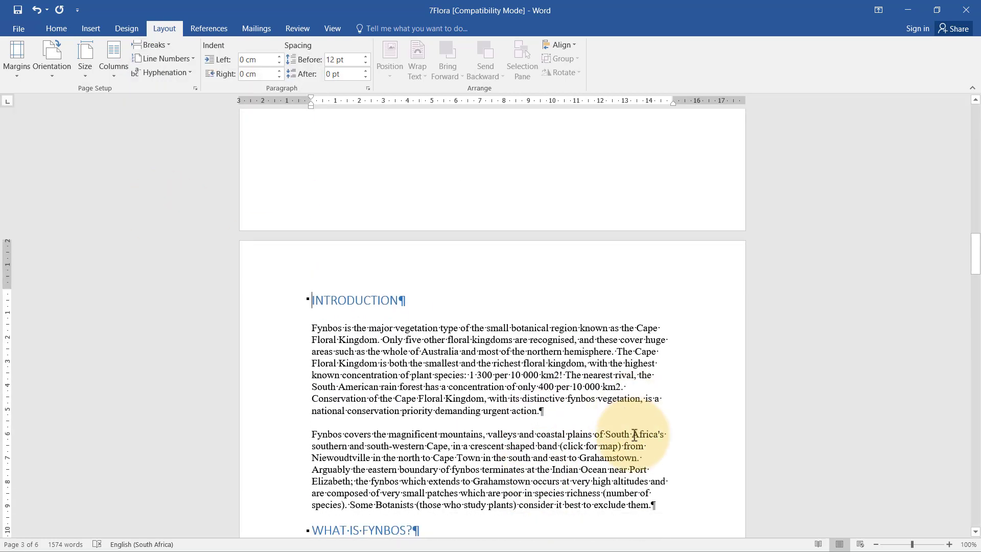
# - Open the page 3 footer for editing
pyautogui.scroll(10, 634, 435)
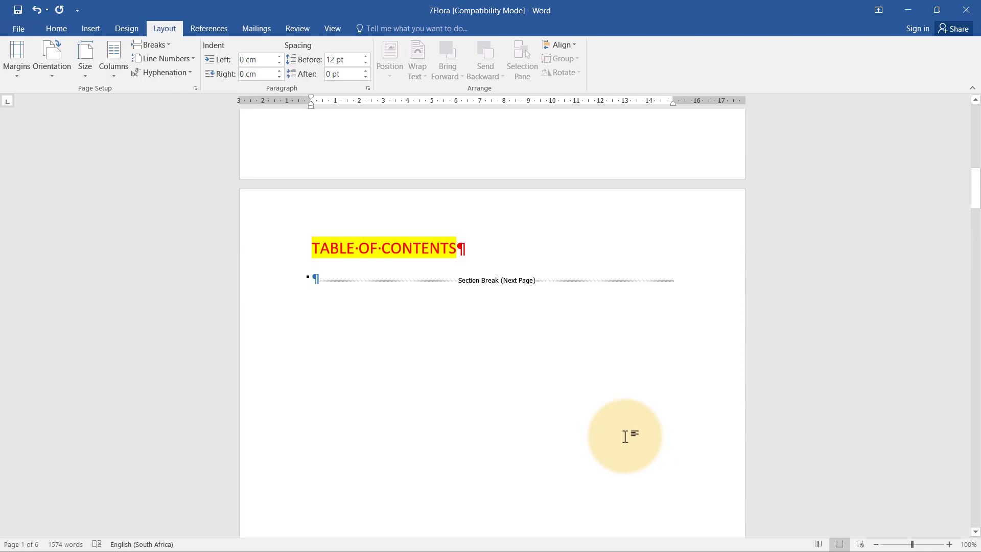
pyautogui.scroll(-10, 625, 436)
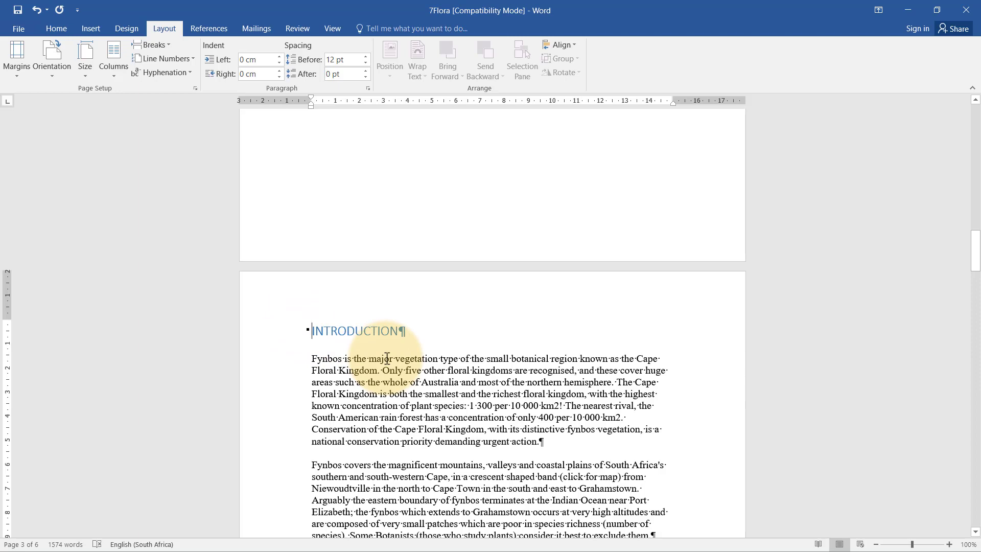
pyautogui.scroll(-14, 388, 358)
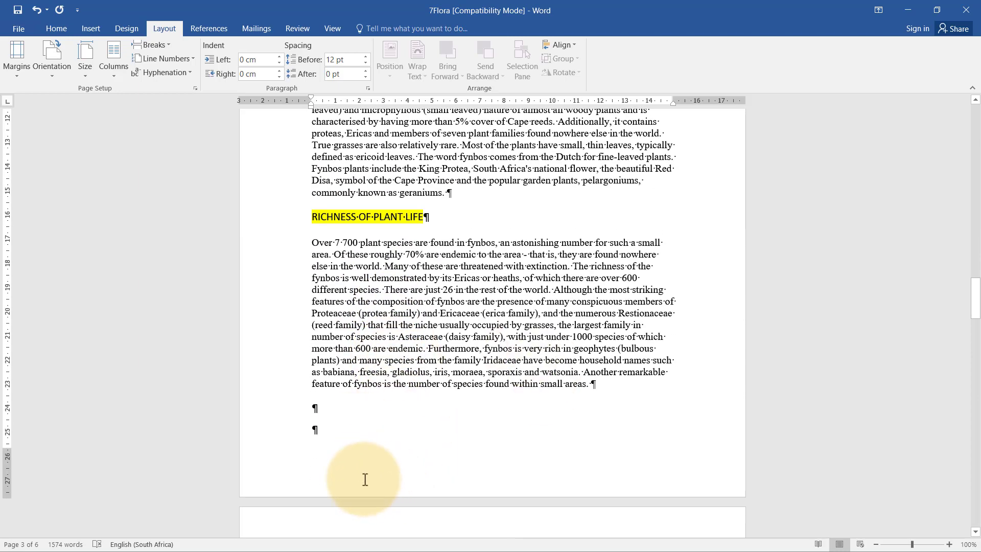
pyautogui.click(372, 483)
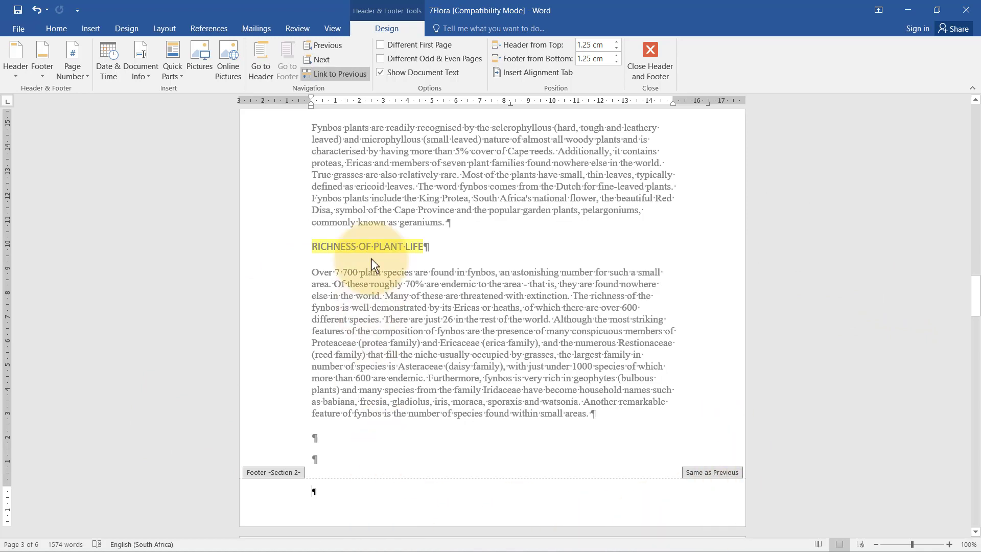
# - Unlink the Section 2 footer, enable Different Odd & Even Pages, and unlink the even footer
pyautogui.click(341, 74)
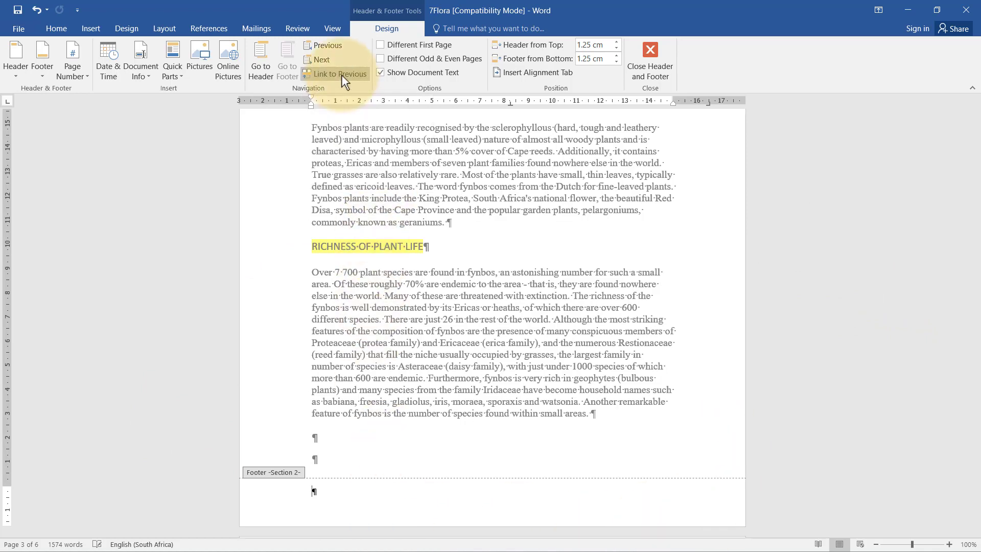
pyautogui.click(400, 58)
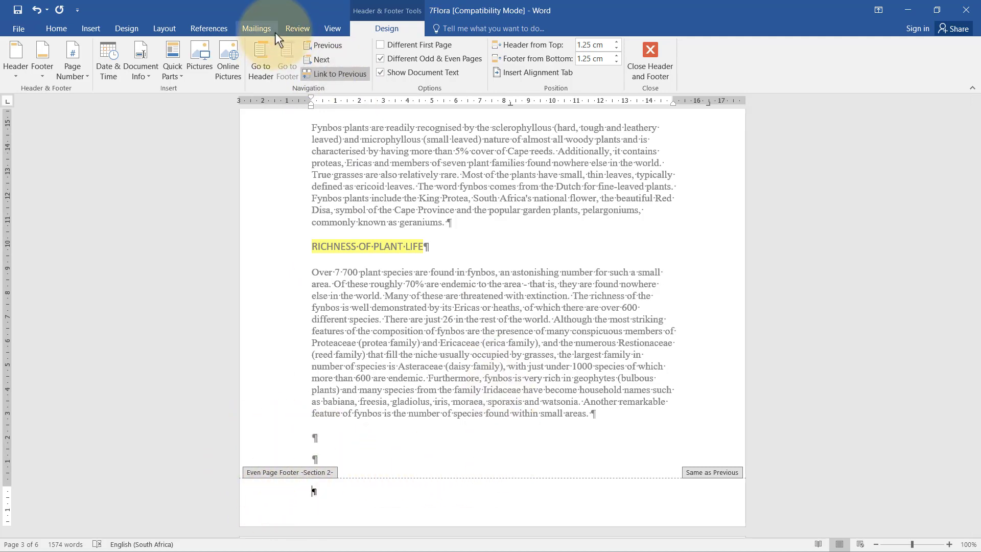
pyautogui.click(336, 78)
# - Move between the even and odd Section 2 footers, ending in the page 3 even footer
pyautogui.scroll(15, 378, 424)
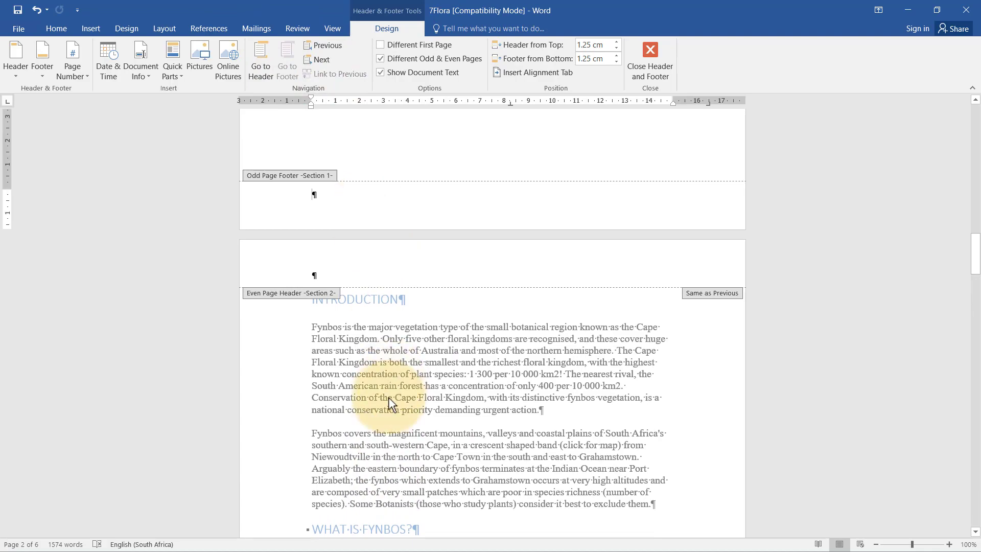
pyautogui.scroll(-15, 388, 407)
pyautogui.scroll(-1, 388, 407)
pyautogui.click(352, 309)
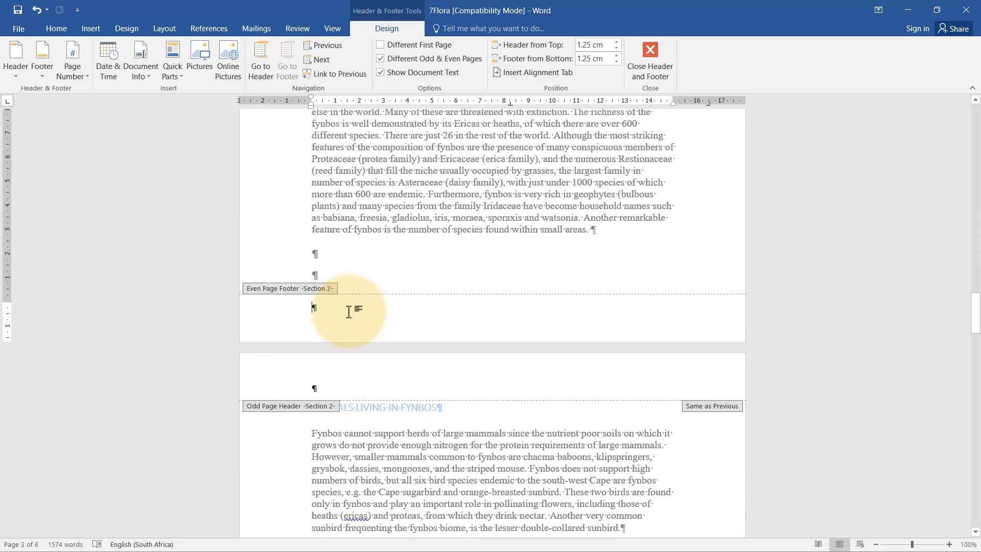
pyautogui.scroll(-10, 387, 457)
pyautogui.click(341, 392)
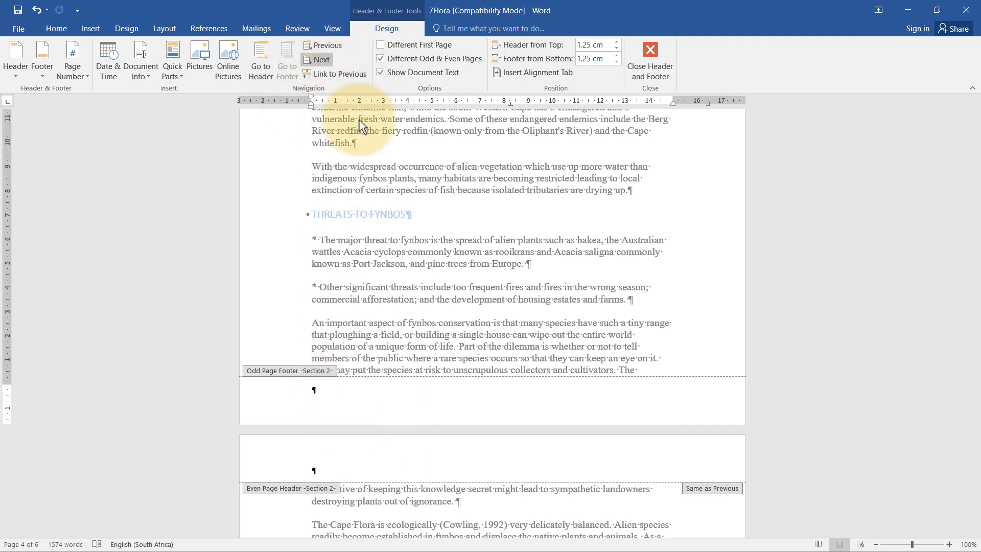
pyautogui.click(323, 46)
pyautogui.scroll(5, 372, 322)
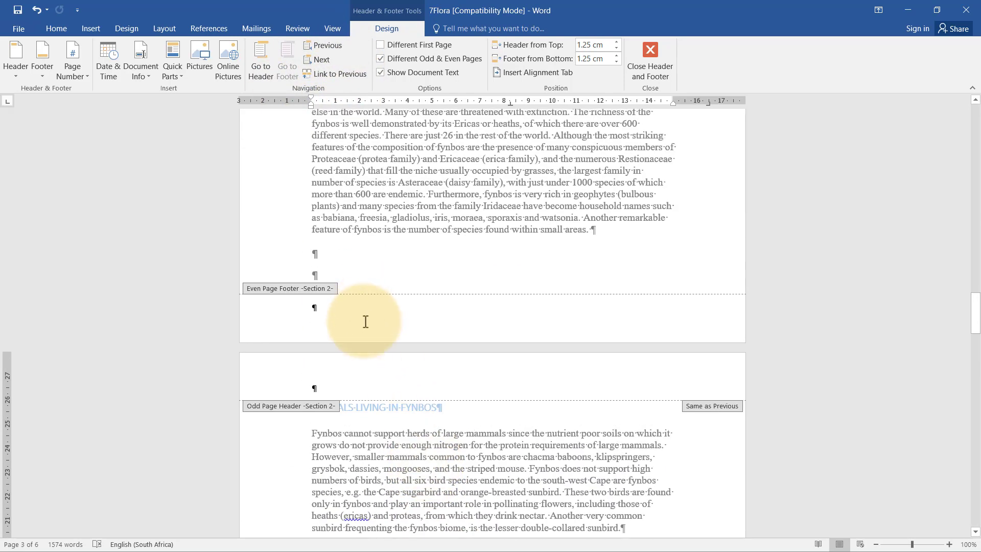
pyautogui.click(364, 322)
# - Set section 2's page numbering to start at 1 instead of 3
pyautogui.click(77, 72)
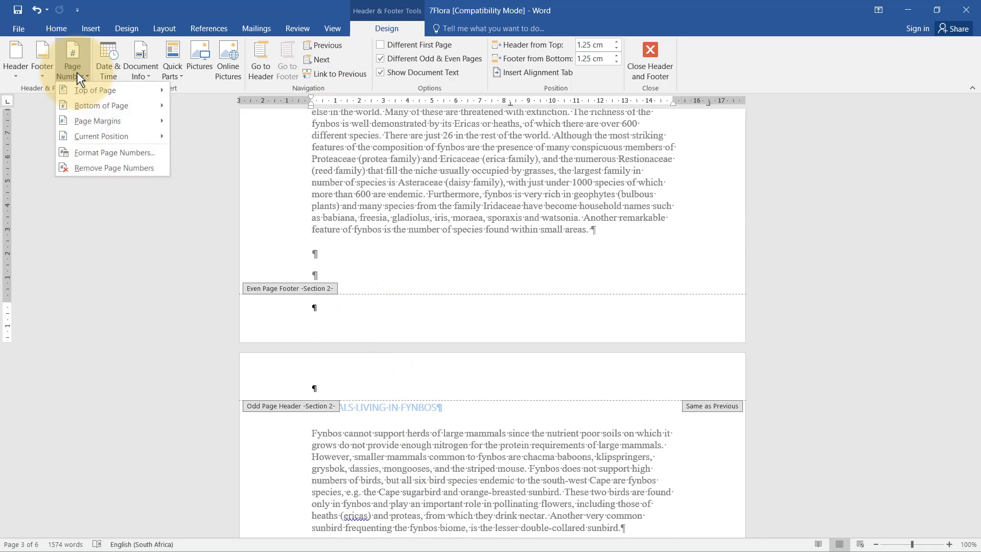
pyautogui.moveTo(97, 105)
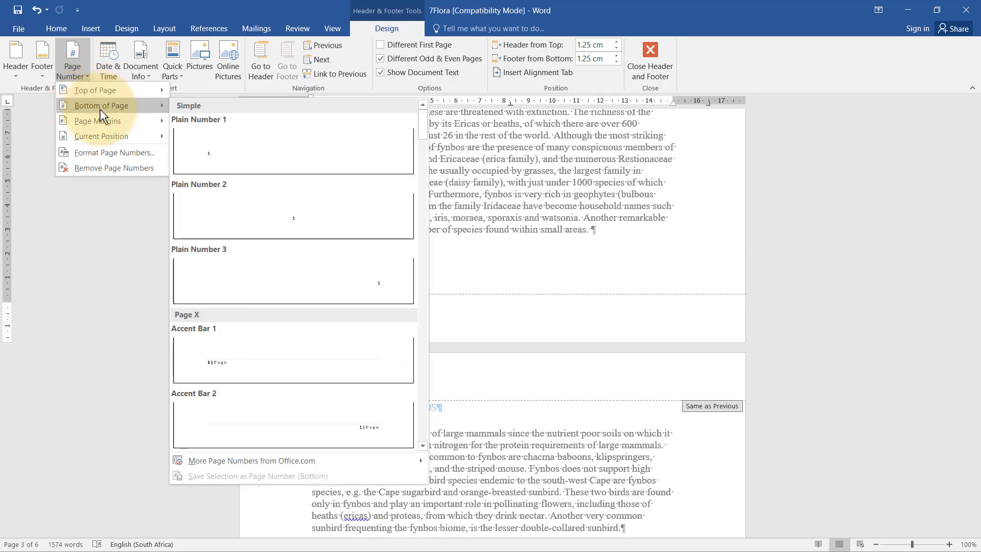
pyautogui.click(109, 150)
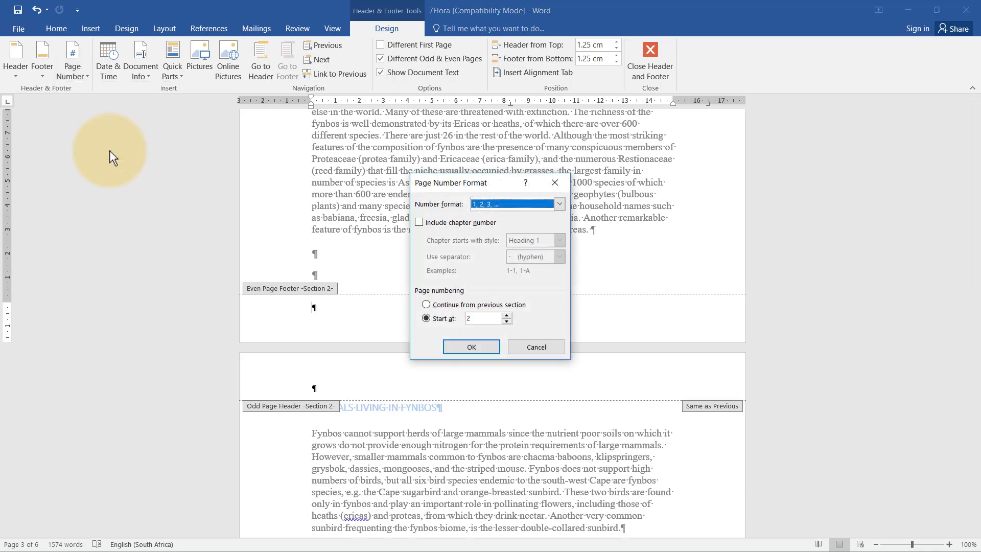
pyautogui.click(505, 323)
pyautogui.click(505, 324)
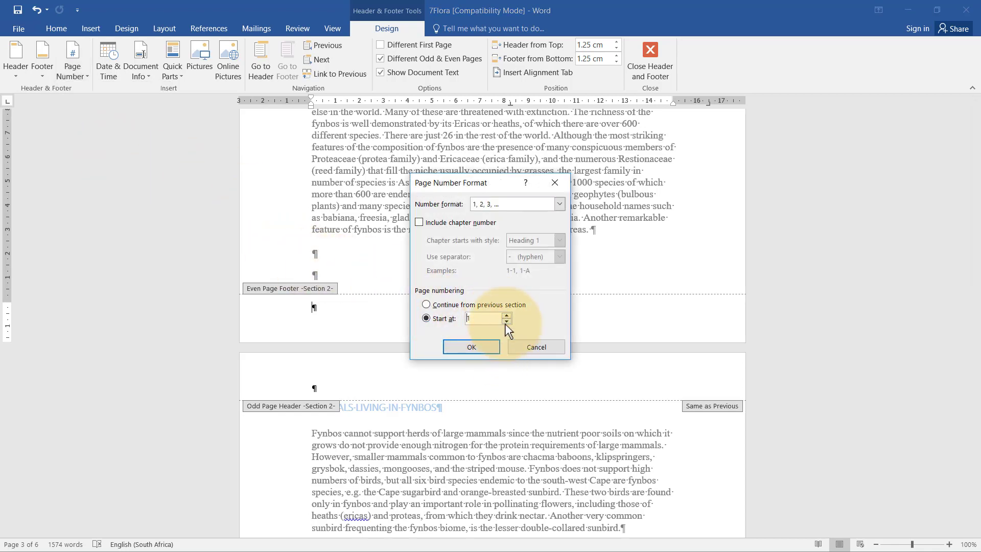
pyautogui.click(471, 347)
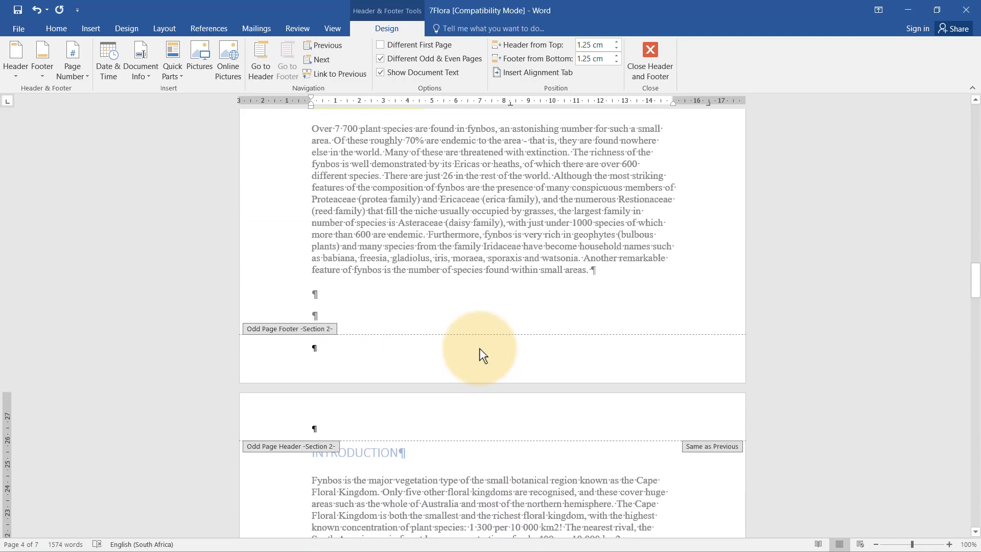
# - Put the cursor in the odd-page footer and check the task in the PDF instructions
pyautogui.scroll(15, 480, 349)
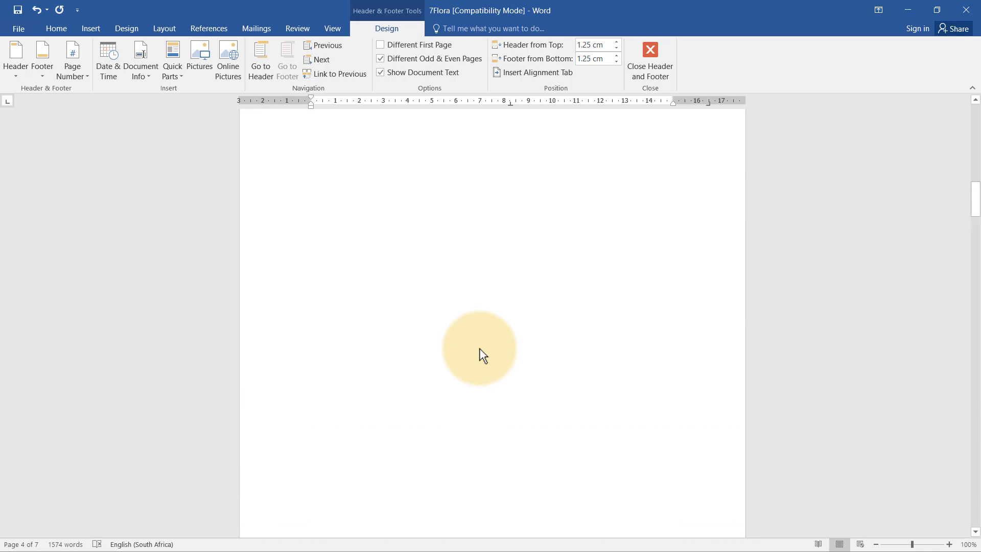
pyautogui.scroll(3, 483, 355)
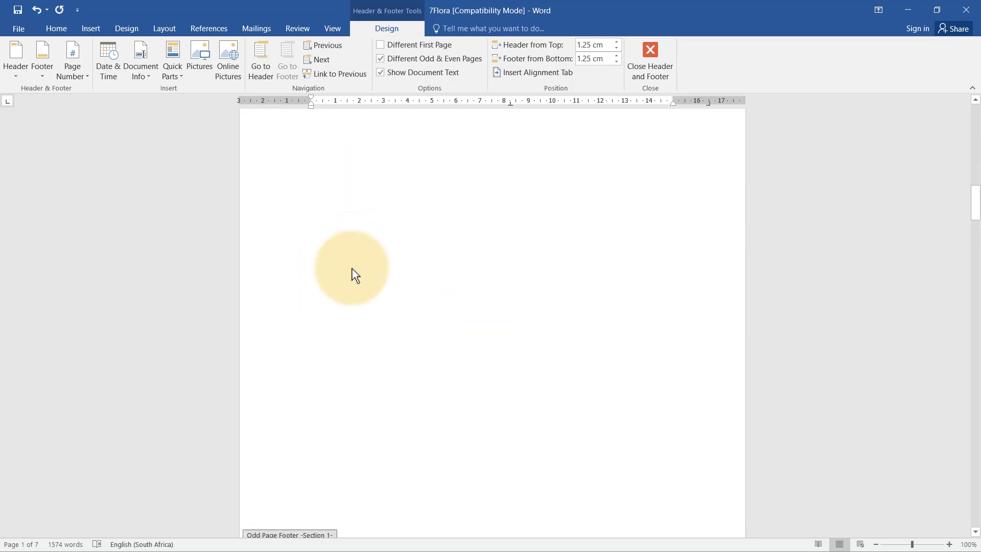
pyautogui.scroll(-18, 353, 272)
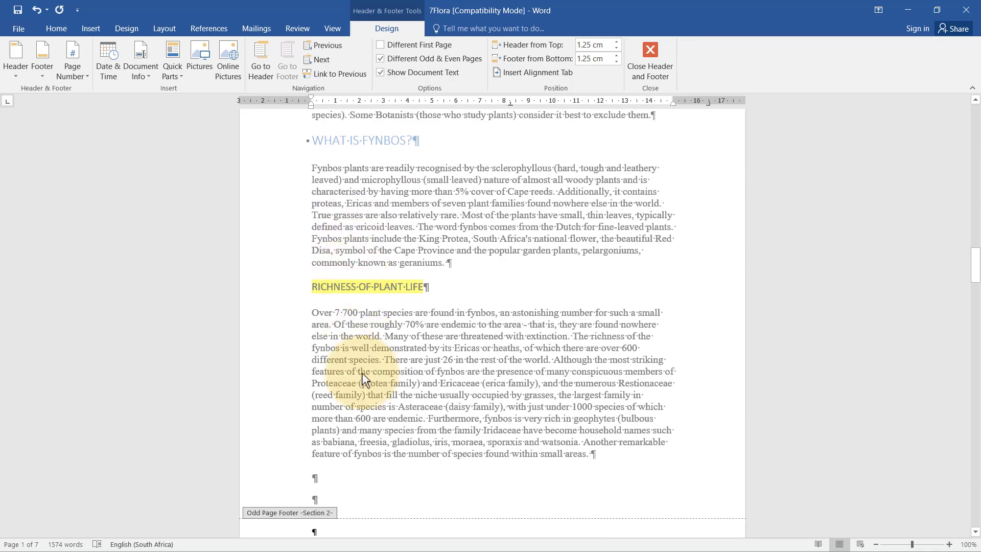
pyautogui.scroll(-3, 353, 398)
pyautogui.click(388, 407)
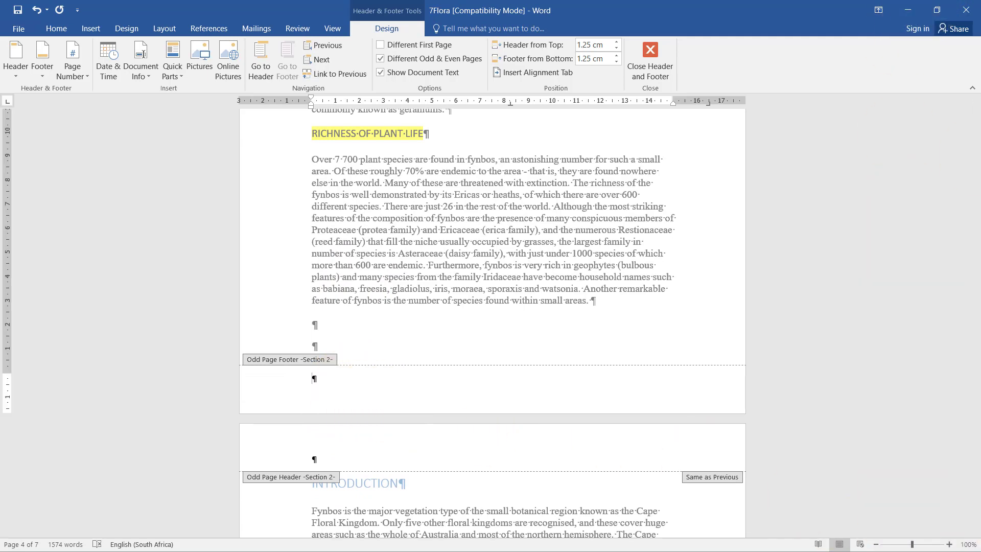
pyautogui.hotkey('alt', 'Tab')
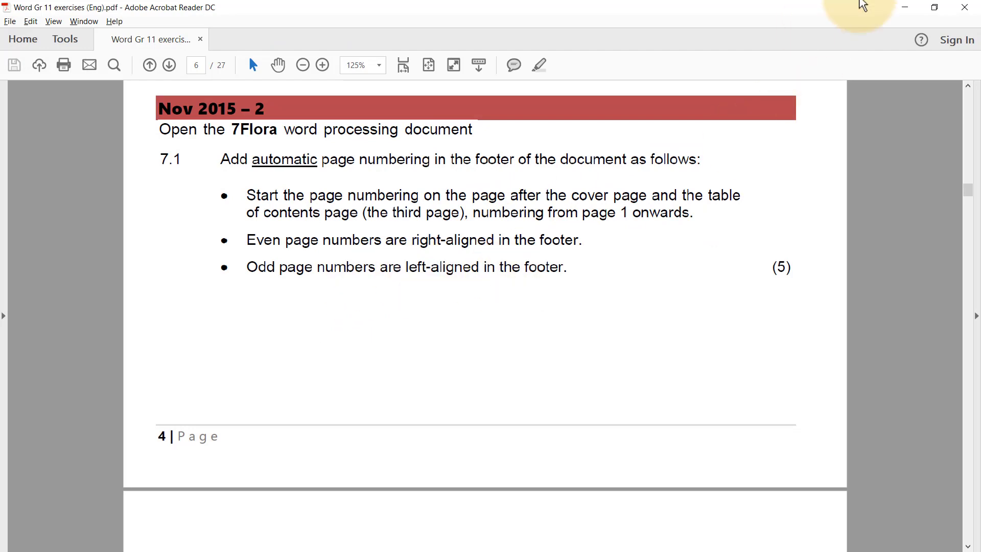
pyautogui.click(905, 7)
# - Insert a left-aligned plain page number in the odd-page footer
pyautogui.click(74, 66)
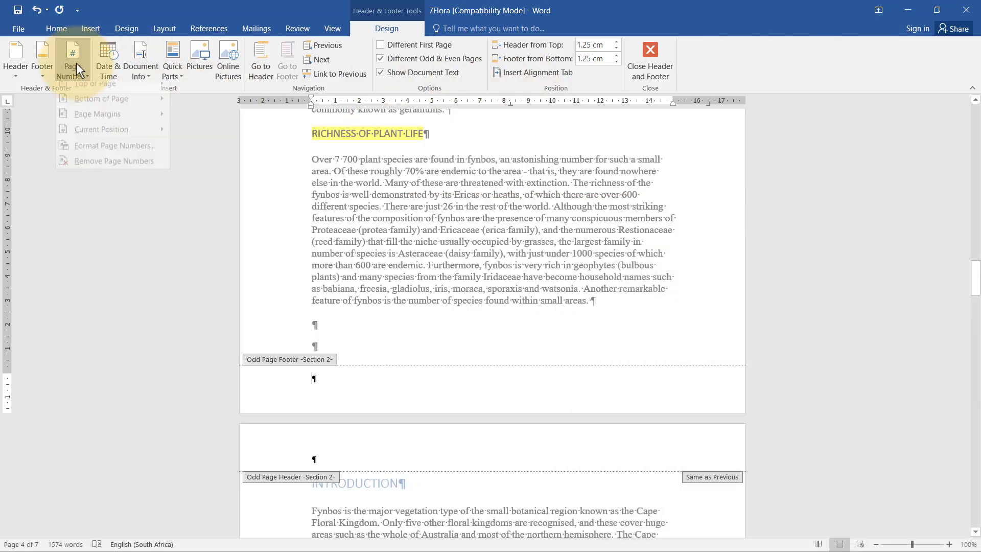
pyautogui.moveTo(86, 106)
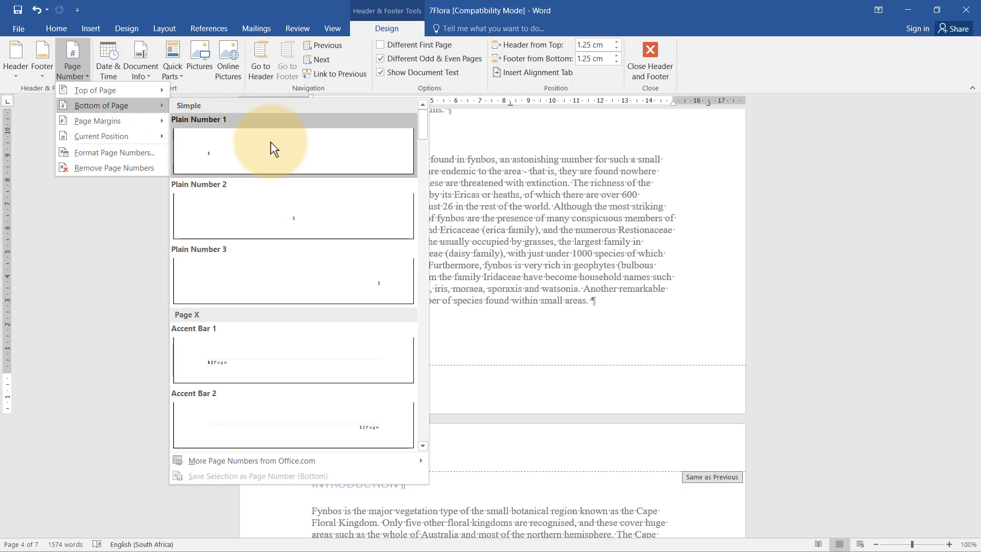
pyautogui.click(275, 149)
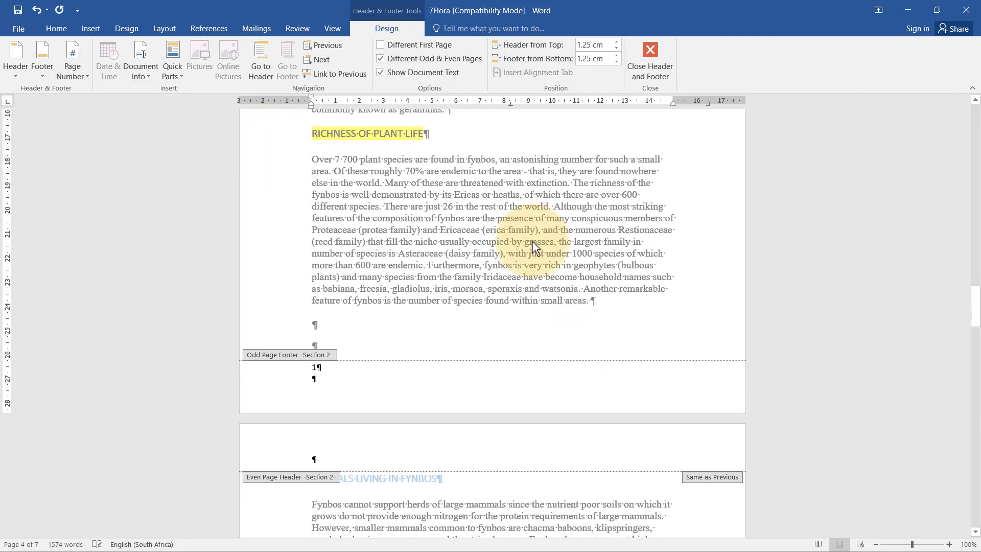
# - Add a right-aligned Plain Number 3 to the even-page footer and close footer editing
pyautogui.click(321, 65)
pyautogui.scroll(-3, 285, 416)
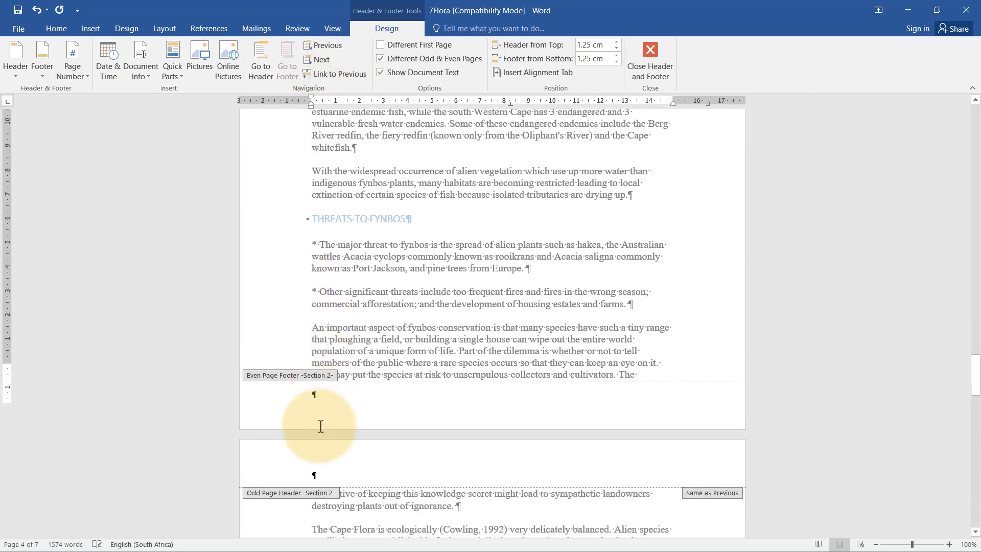
pyautogui.click(74, 75)
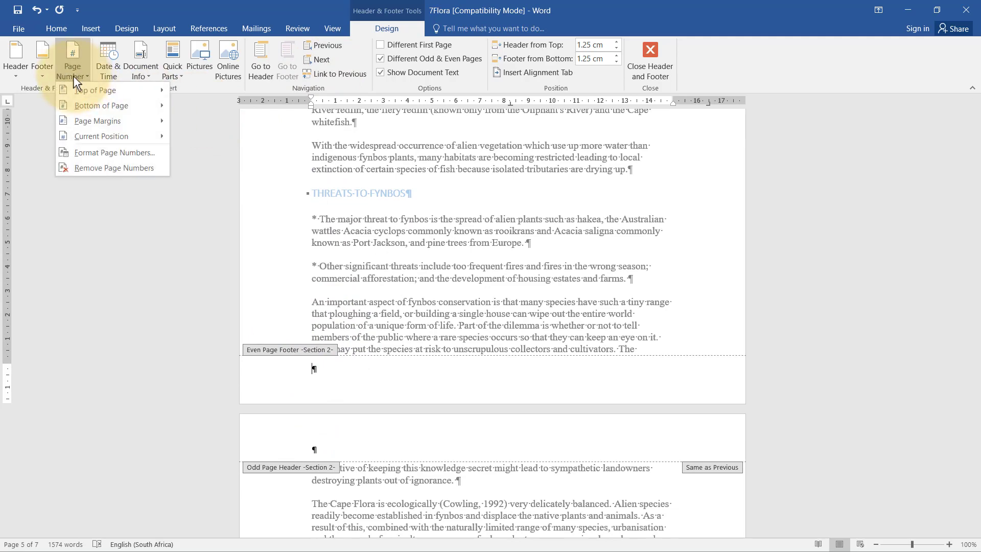
pyautogui.moveTo(90, 106)
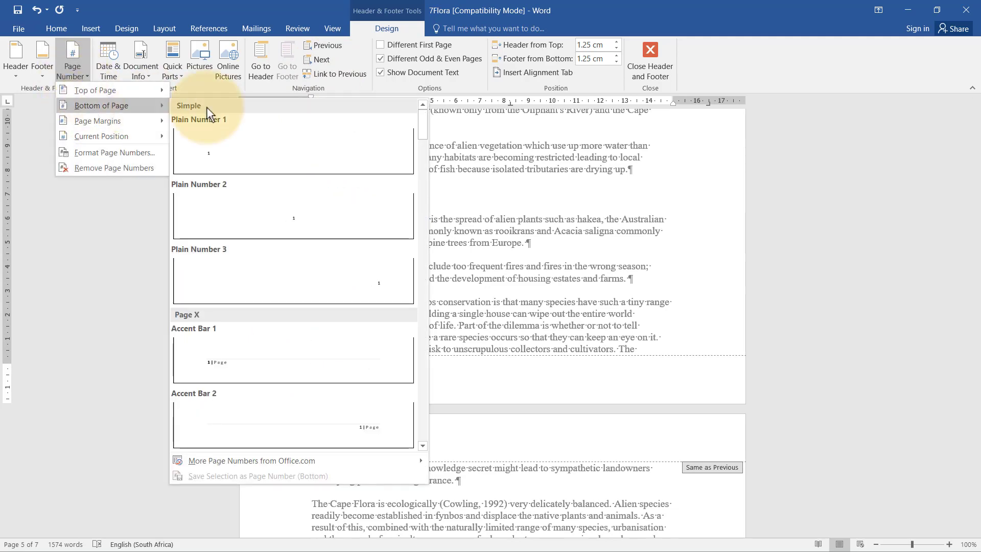
pyautogui.click(353, 269)
pyautogui.click(664, 67)
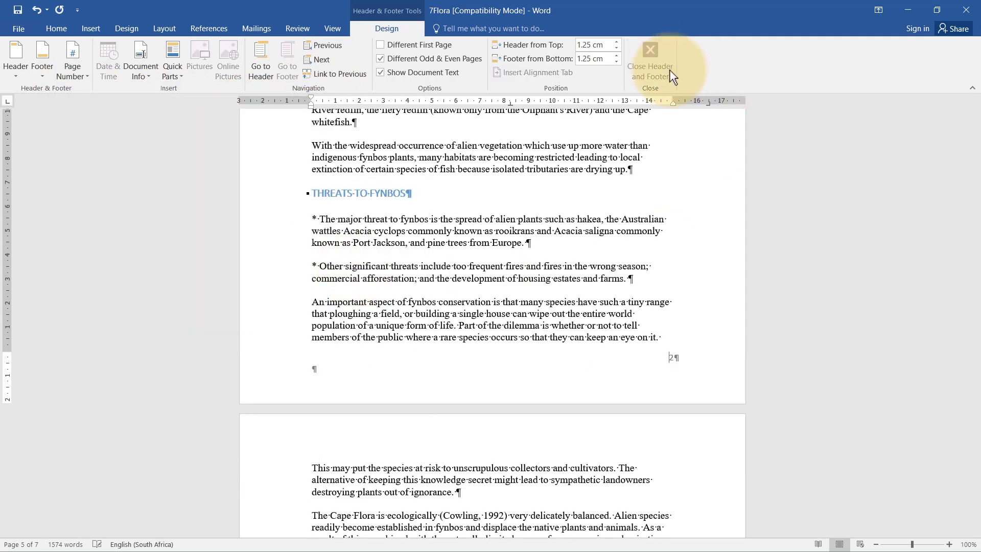
pyautogui.scroll(8, 724, 309)
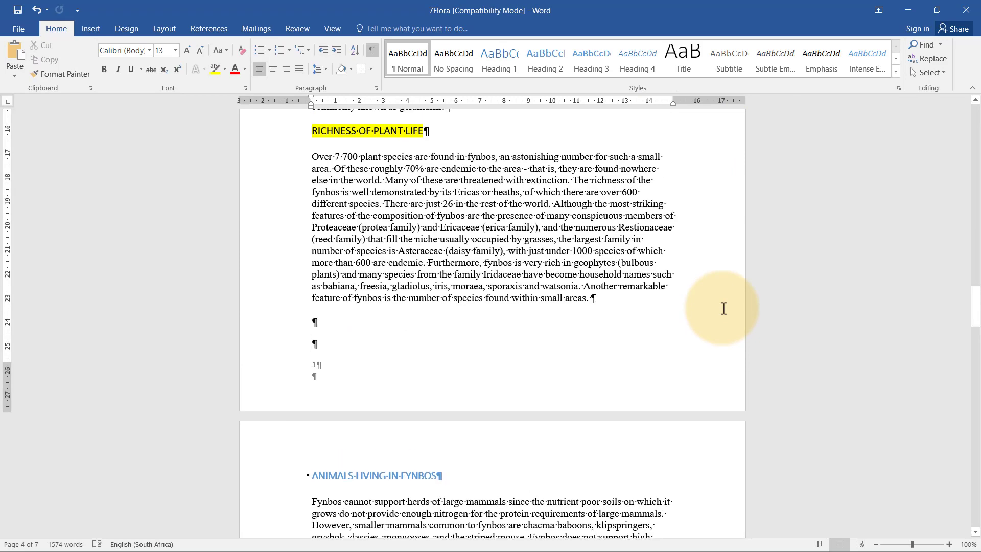
# - Scroll through 7Flora from the start to check the new page numbers
pyautogui.click(657, 310)
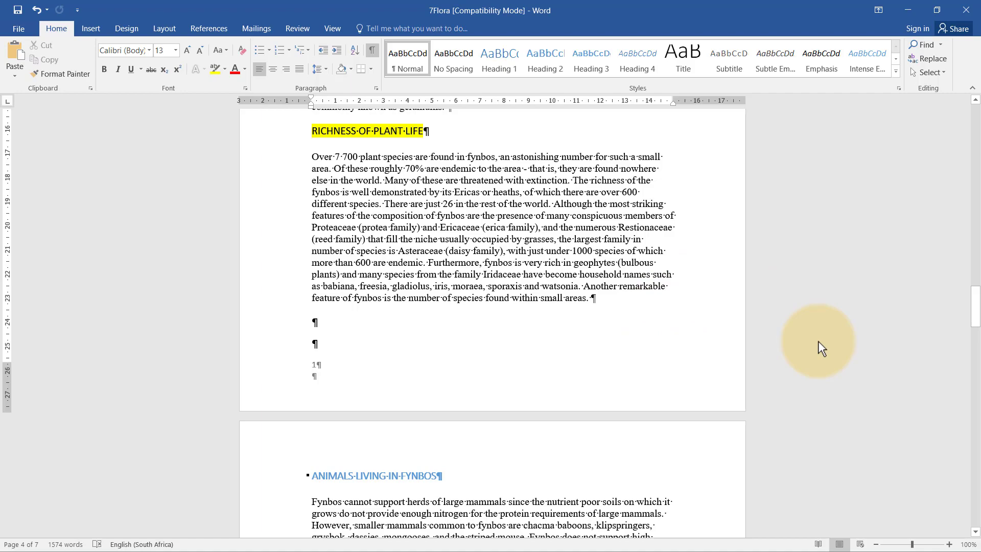
pyautogui.hotkey('ctrl', 'Home')
pyautogui.scroll(-8, 817, 348)
pyautogui.scroll(-20, 565, 346)
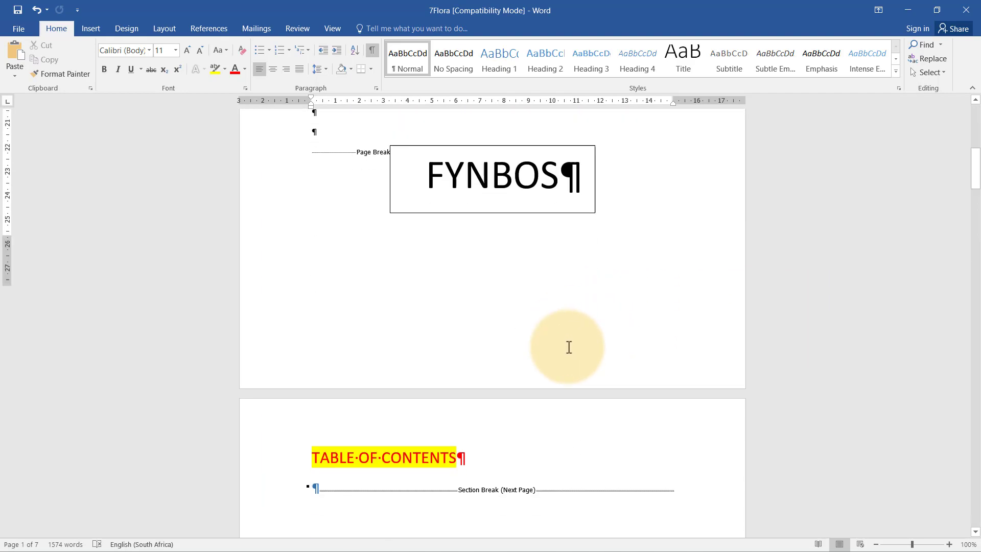
pyautogui.scroll(-20, 573, 356)
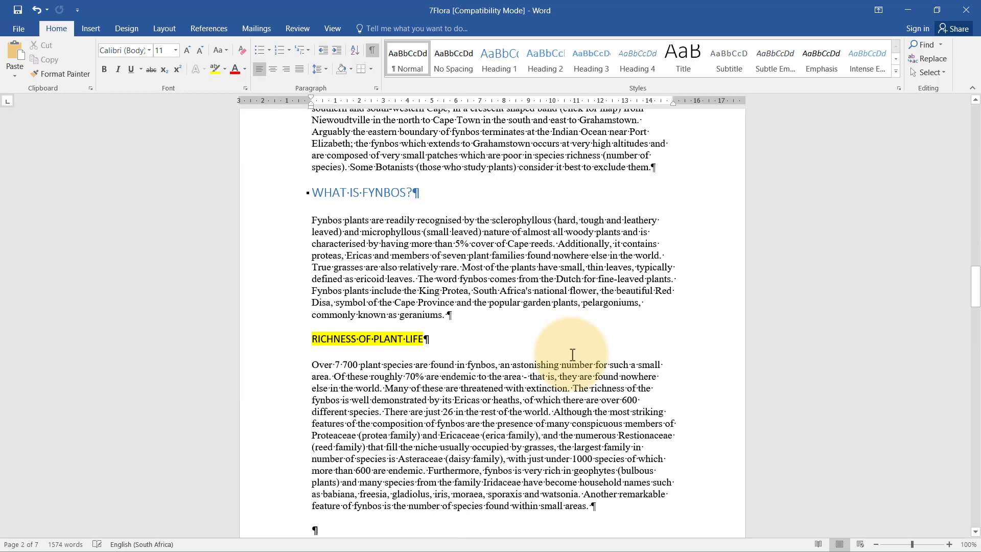
pyautogui.scroll(-20, 776, 378)
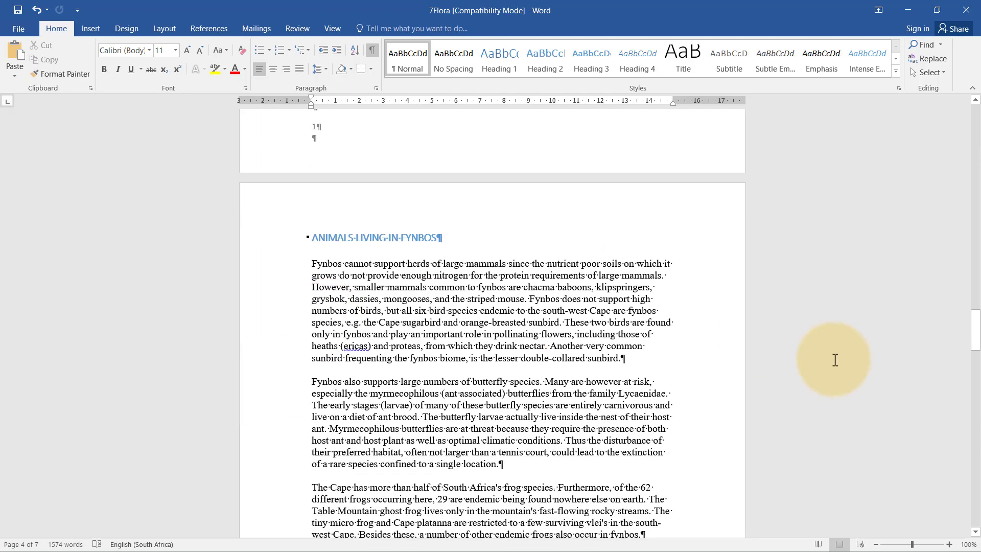
pyautogui.scroll(-10, 634, 388)
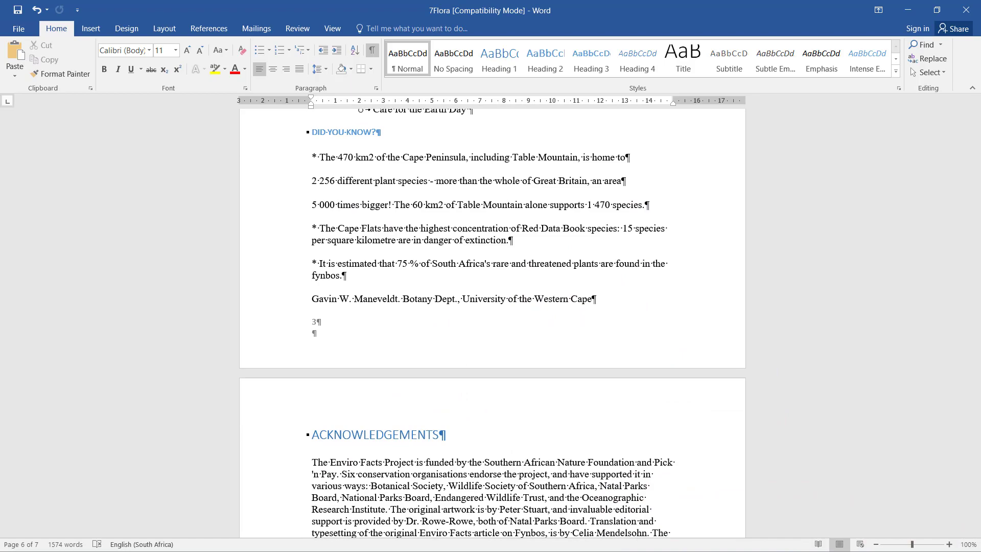
# - Read task 7.3 in the PDF, then minimize it to reveal 7Invest_Belê
pyautogui.hotkey('alt', 'Tab')
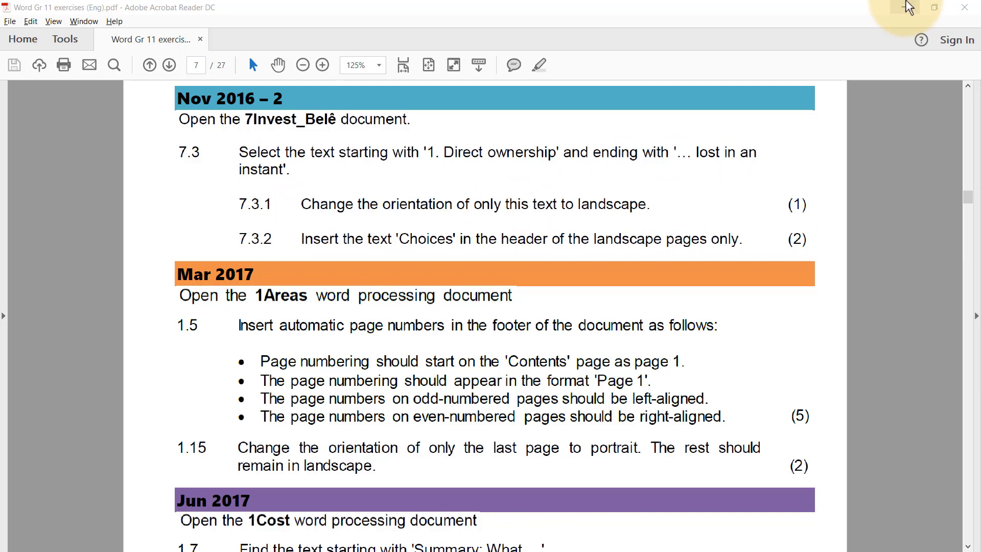
pyautogui.click(908, 7)
pyautogui.scroll(-10, 566, 292)
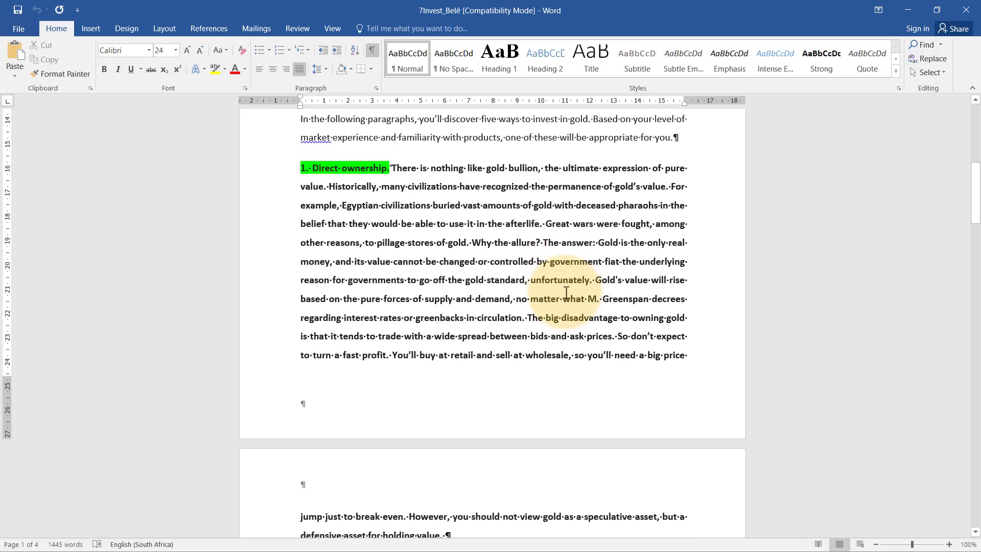
# - Insert a Next Page section break before '1. Direct ownership'
pyautogui.click(351, 318)
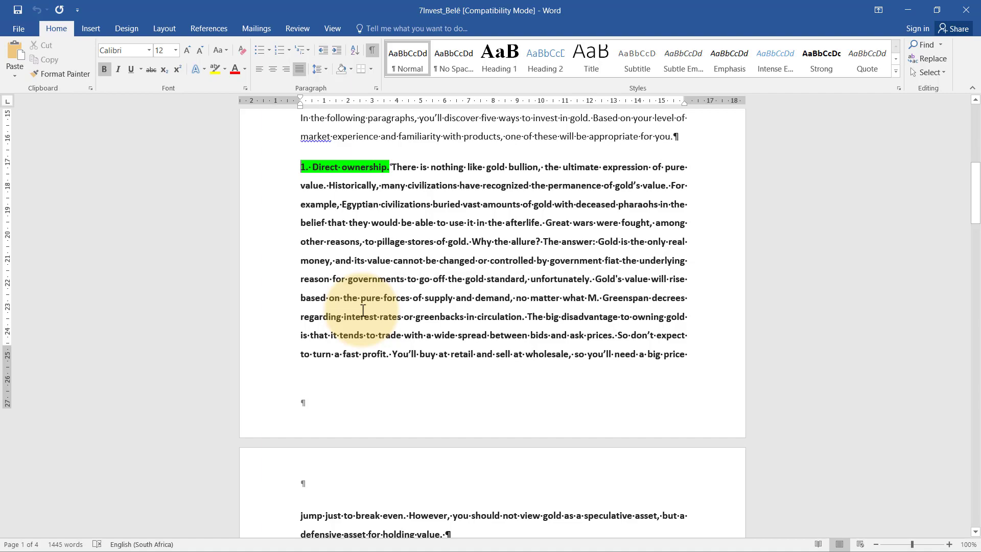
pyautogui.scroll(-12, 360, 315)
pyautogui.scroll(-7, 363, 313)
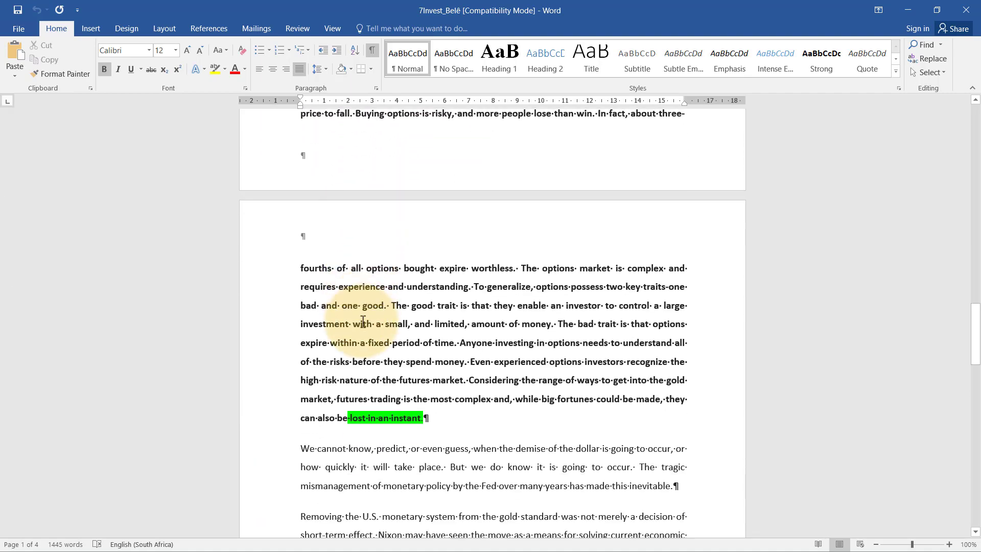
pyautogui.scroll(13, 363, 317)
pyautogui.scroll(10, 363, 321)
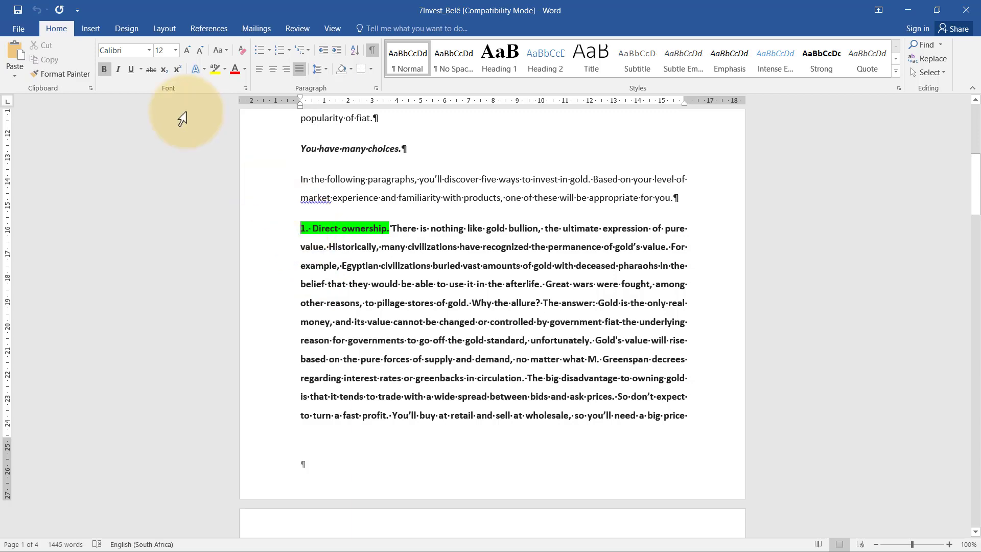
pyautogui.click(165, 29)
pyautogui.click(155, 45)
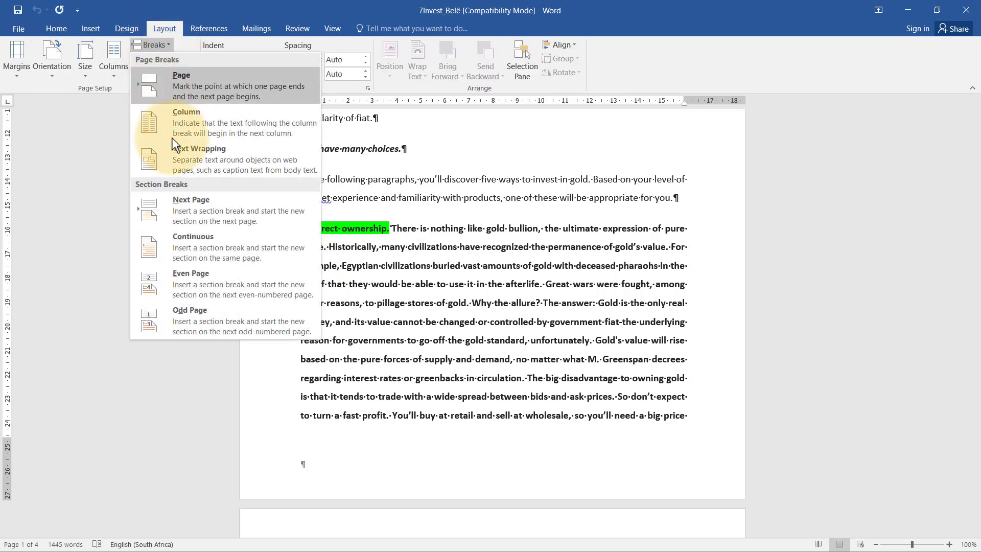
pyautogui.click(195, 216)
# - Add a Next Page section break after 'lost in an instant', redoing a misplaced first attempt
pyautogui.scroll(-20, 477, 311)
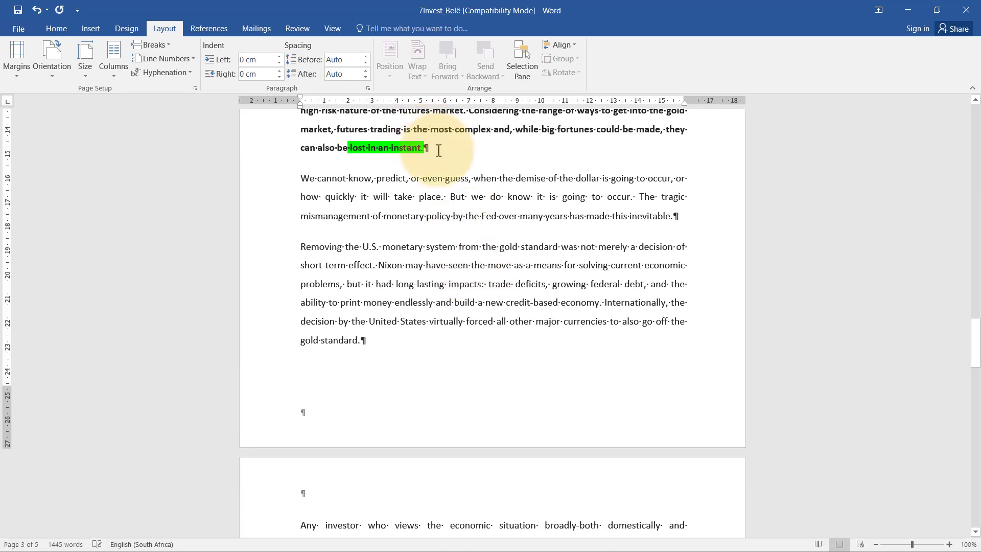
pyautogui.click(162, 45)
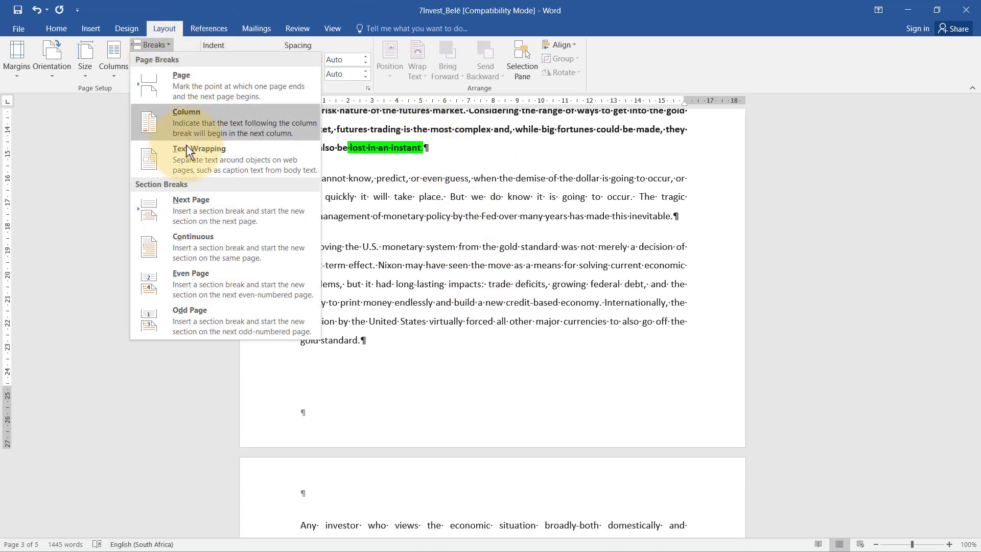
pyautogui.click(189, 204)
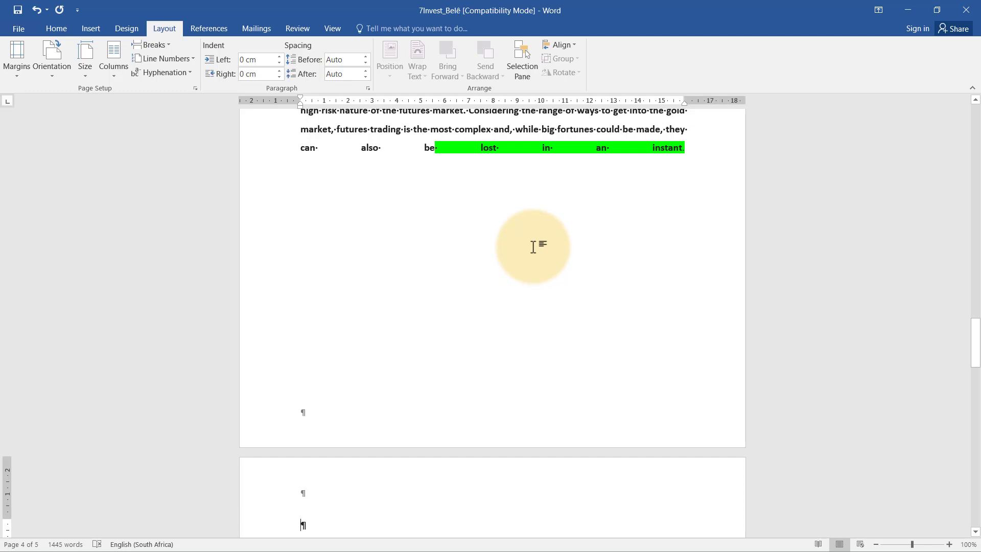
pyautogui.hotkey('ctrl', 'z')
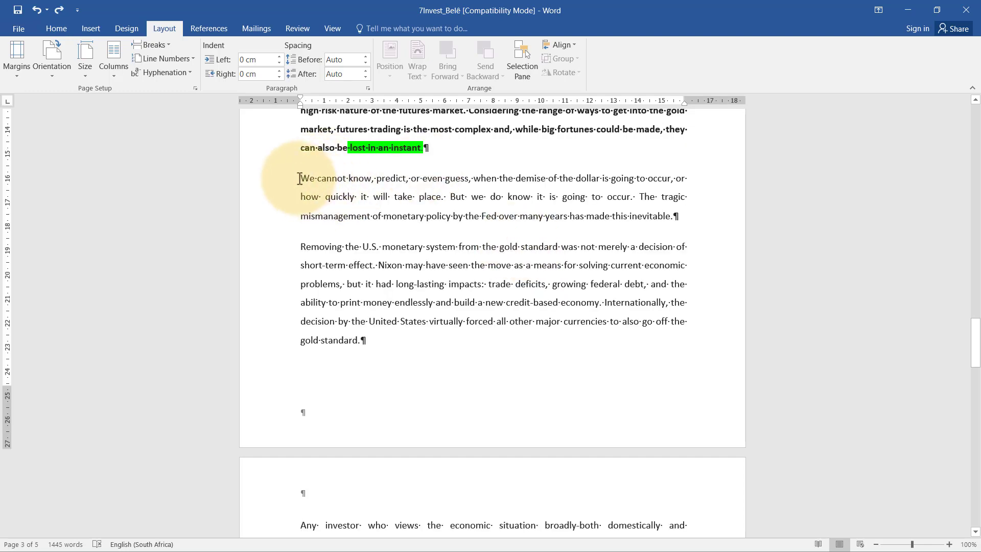
pyautogui.click(154, 44)
pyautogui.click(194, 209)
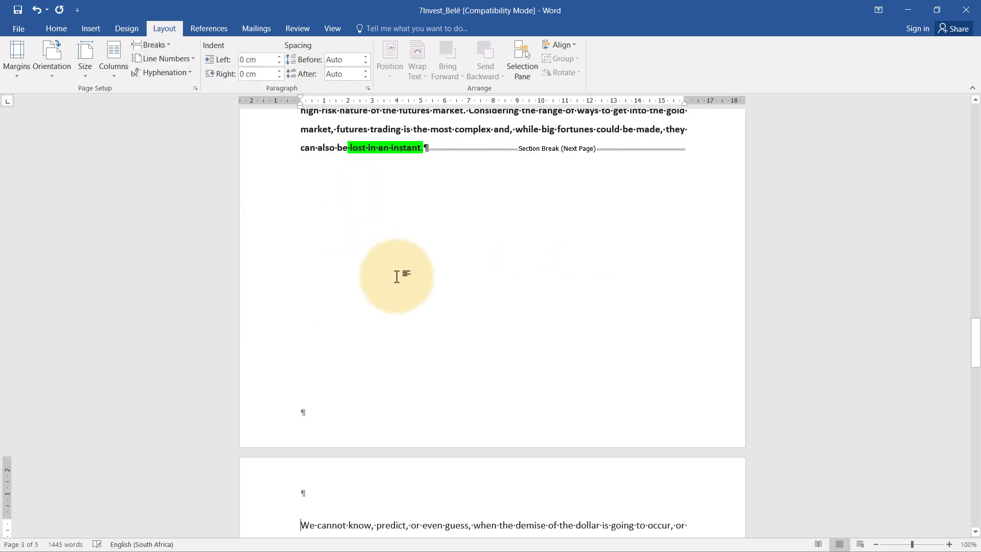
pyautogui.scroll(10, 438, 286)
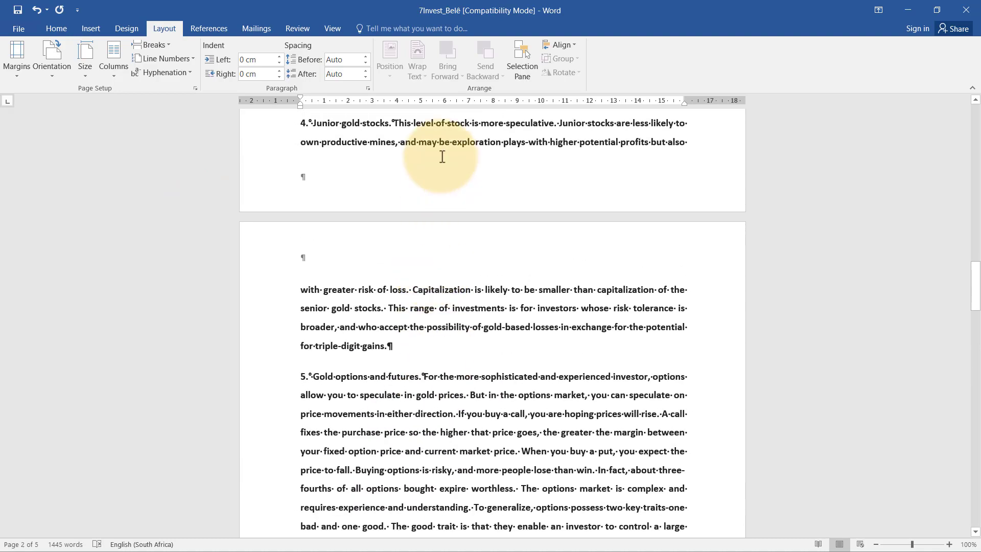
pyautogui.click(443, 156)
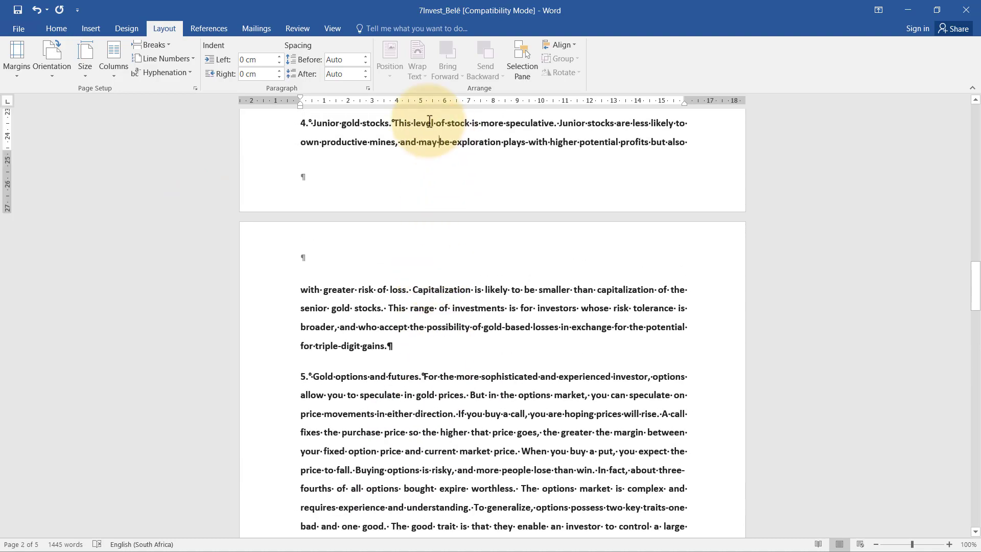
# - Make the isolated section landscape, then reread the next task in the PDF
pyautogui.click(60, 59)
pyautogui.click(76, 125)
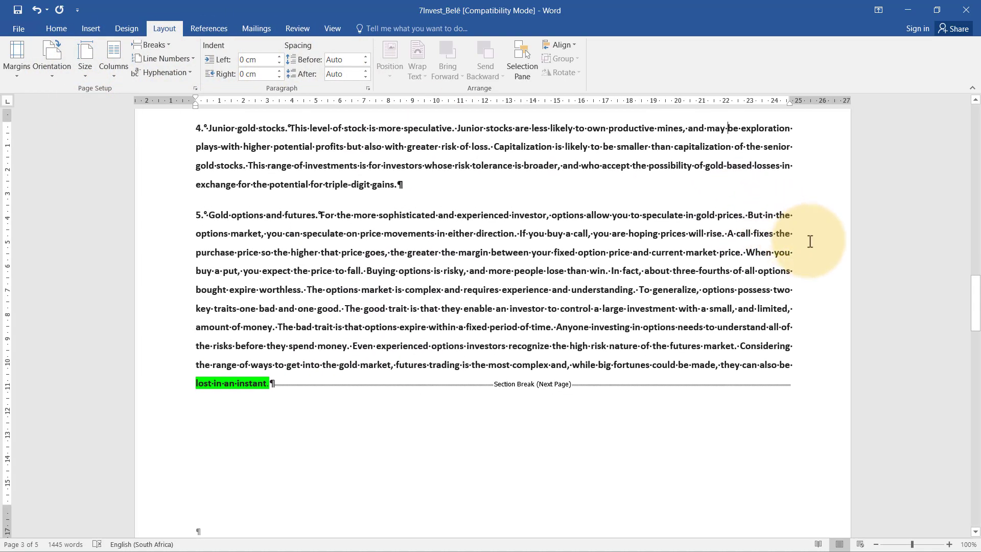
pyautogui.scroll(10, 810, 240)
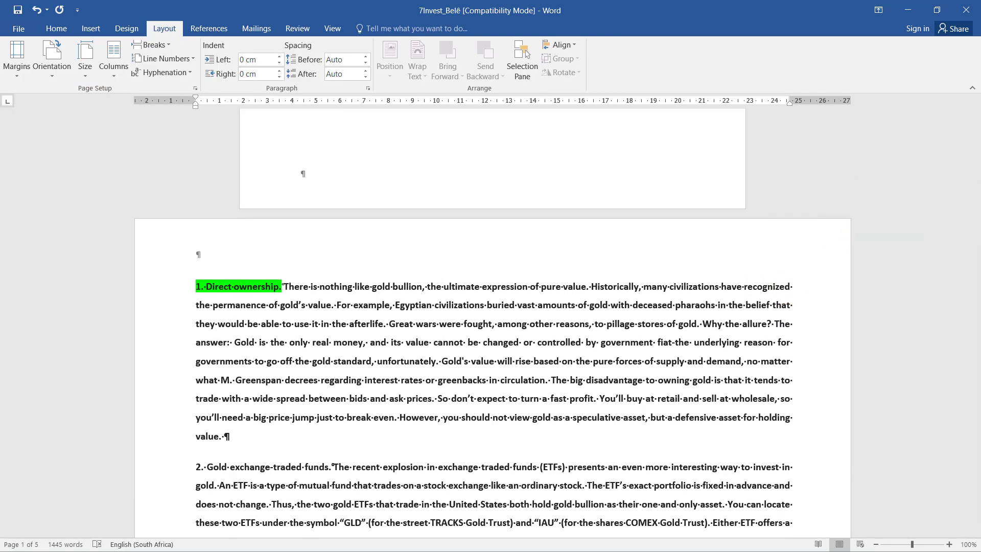
pyautogui.hotkey('alt', 'Tab')
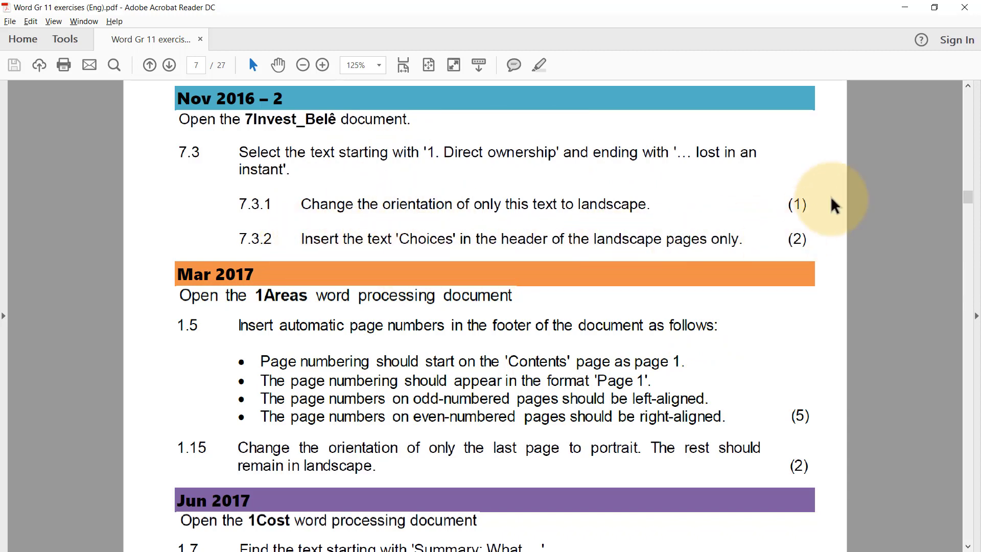
pyautogui.click(915, 5)
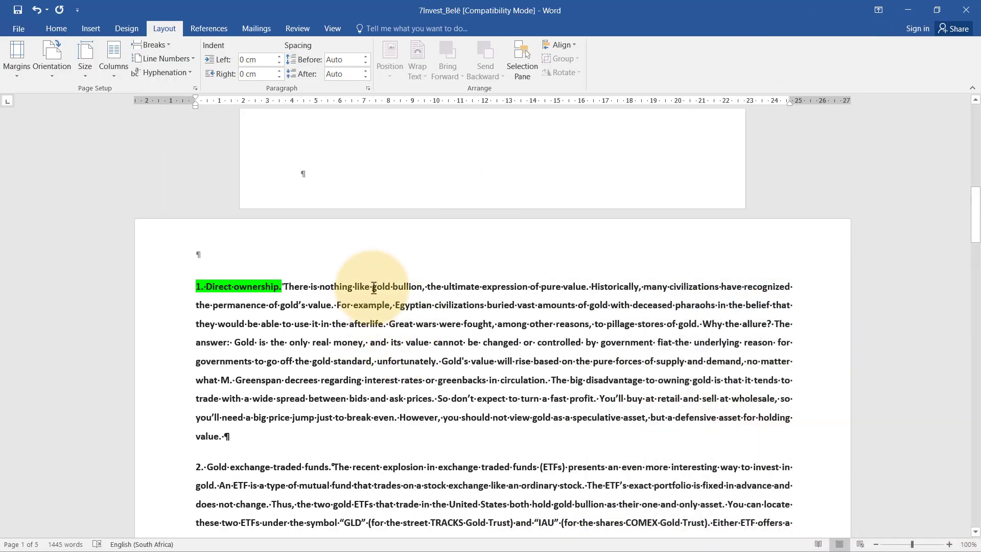
# - Open header editing and unlink the Section 2 header from the previous section
pyautogui.click(424, 251)
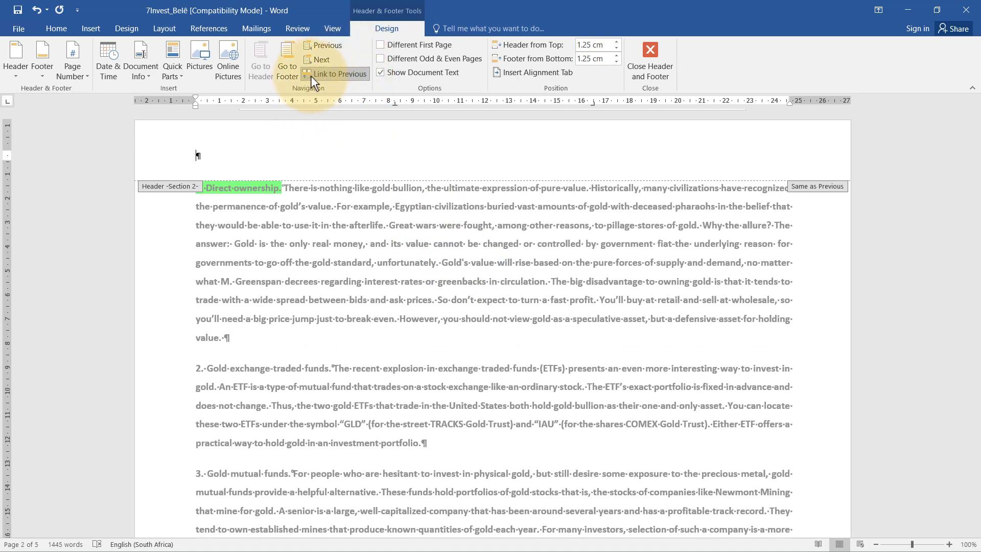
pyautogui.scroll(4, 372, 245)
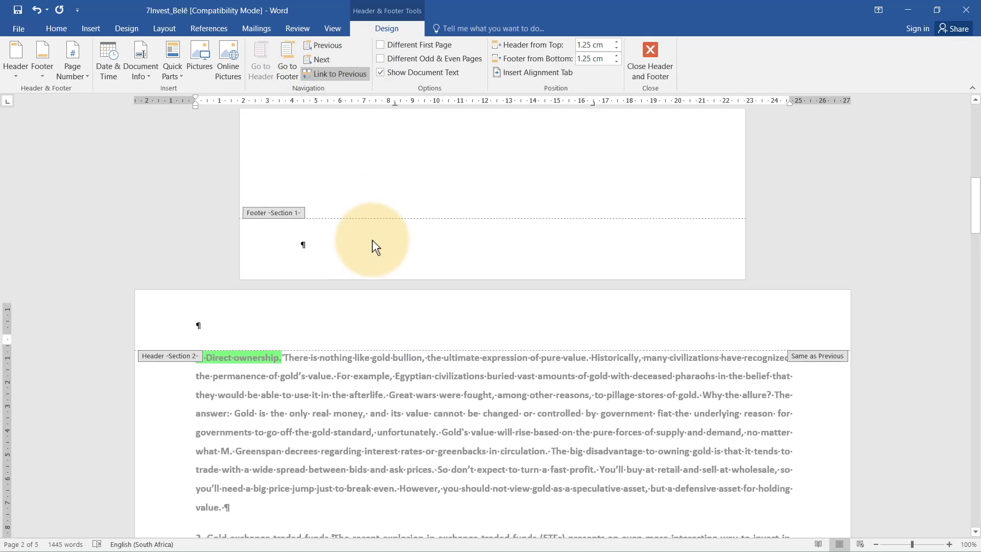
pyautogui.scroll(9, 564, 443)
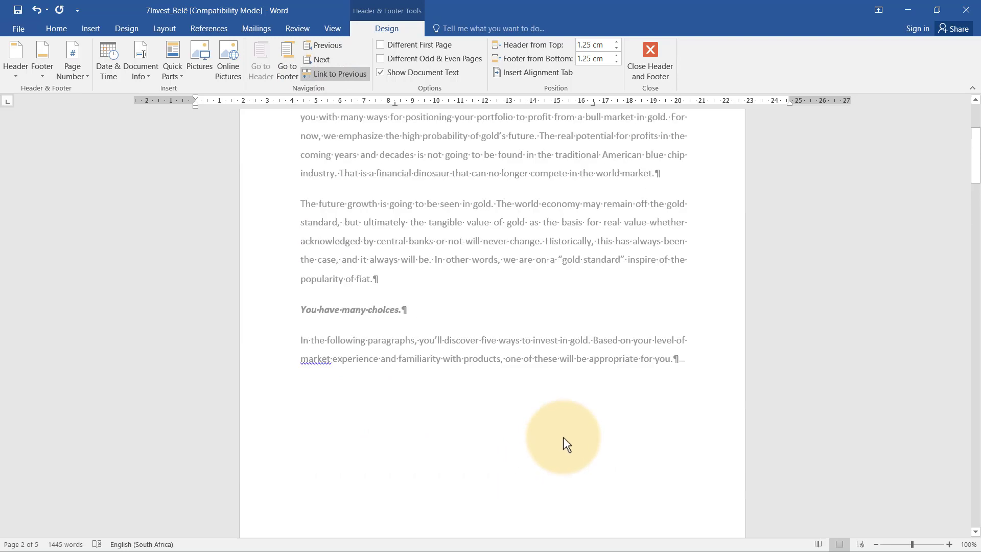
pyautogui.scroll(-10, 432, 332)
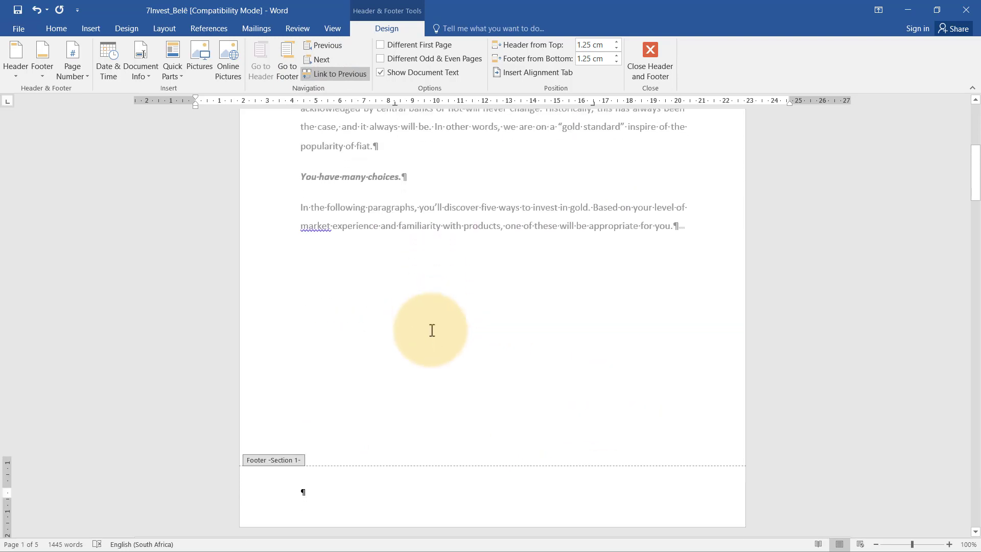
pyautogui.click(324, 73)
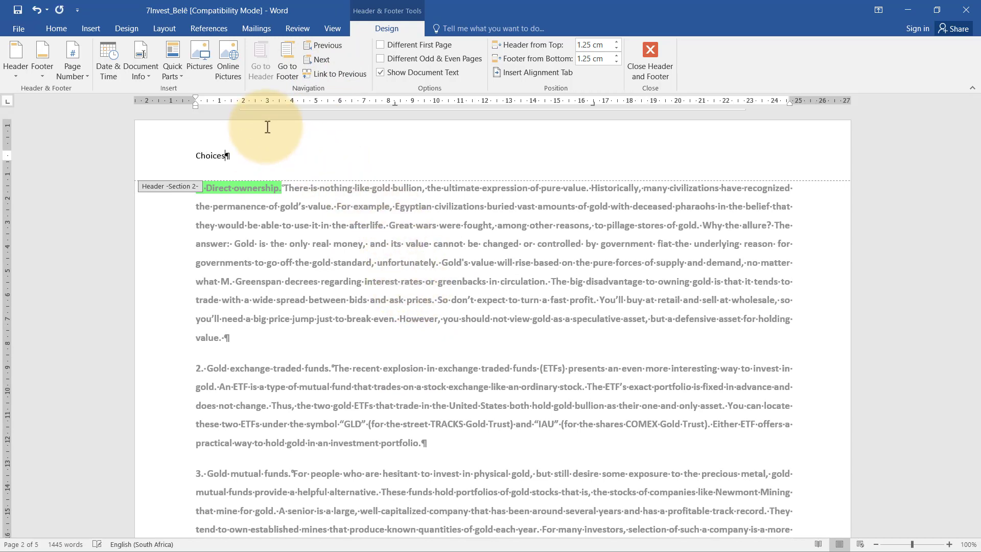
# - Unlink the Section 3 header, delete 'Choices' from it, and close header editing
pyautogui.click(327, 61)
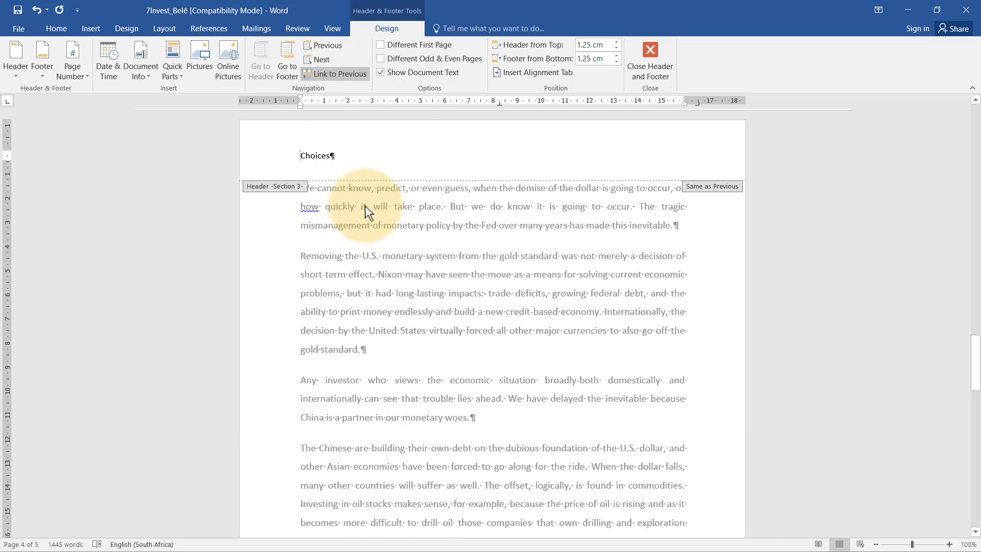
pyautogui.scroll(1, 357, 312)
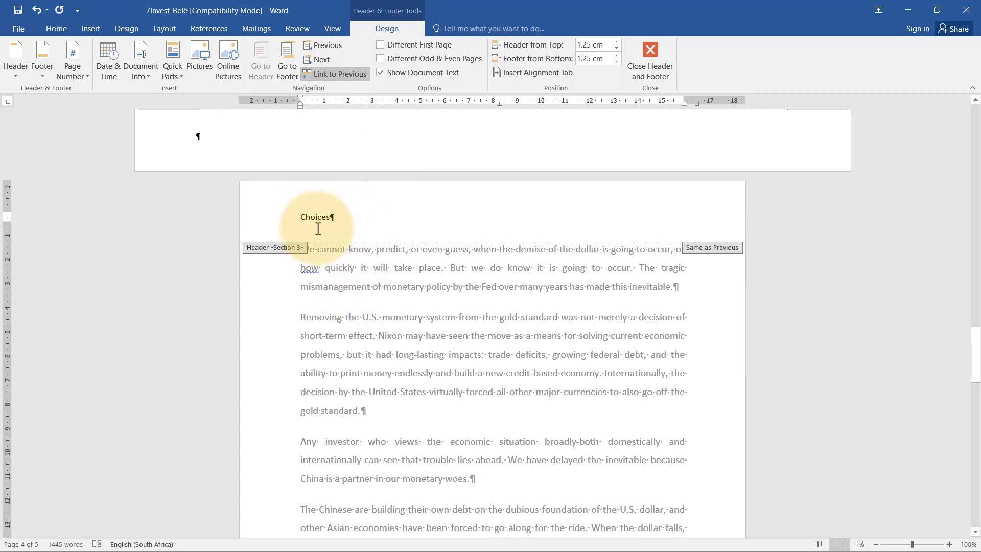
pyautogui.click(326, 75)
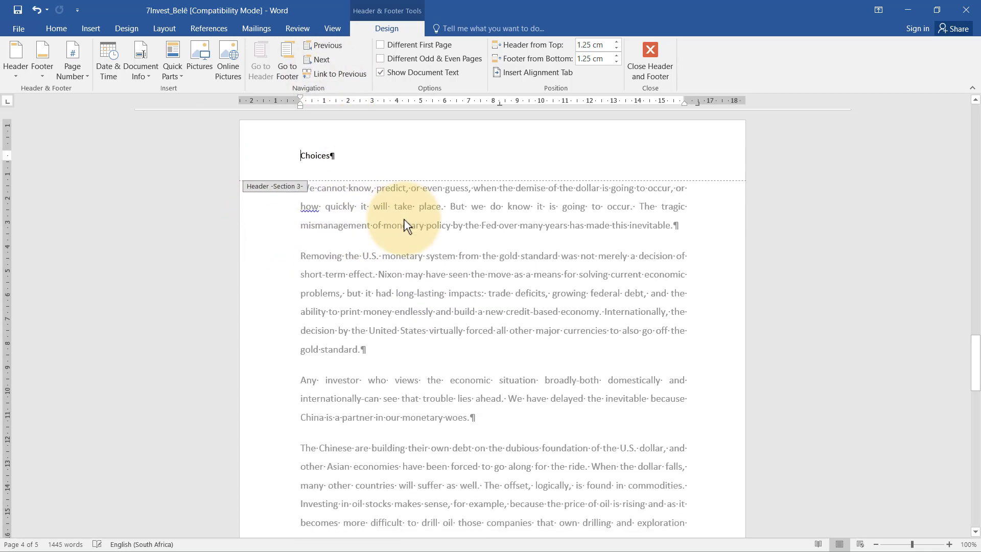
pyautogui.press('Delete')
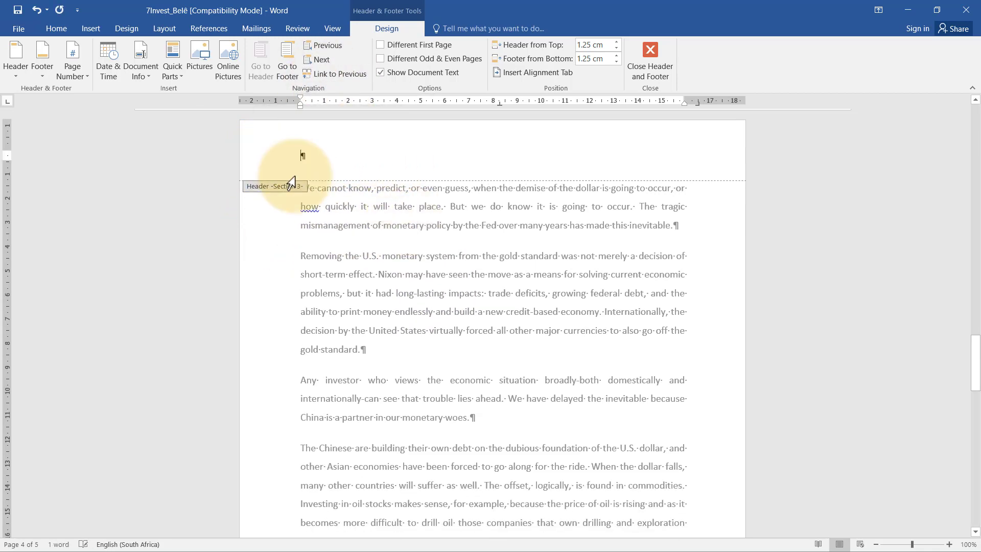
pyautogui.scroll(15, 453, 371)
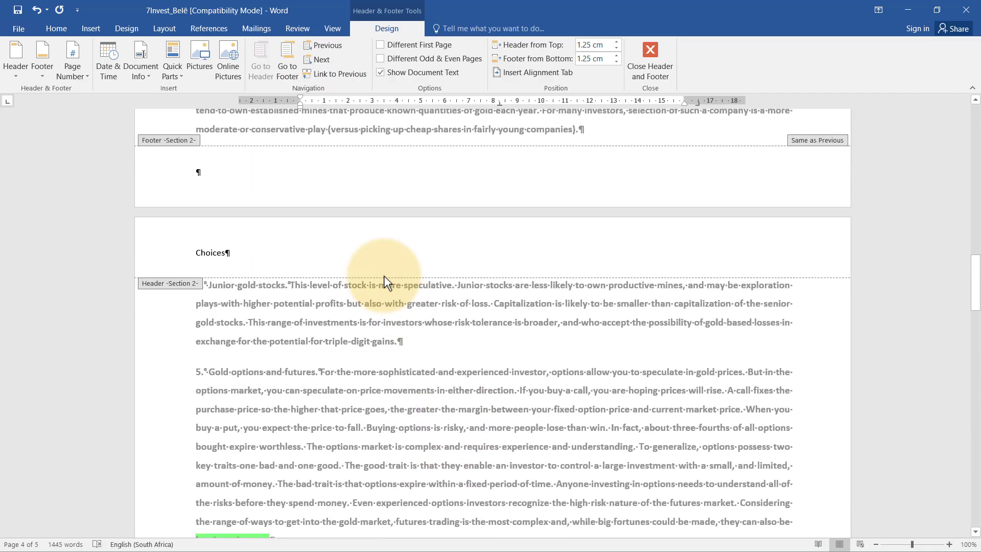
pyautogui.scroll(10, 264, 367)
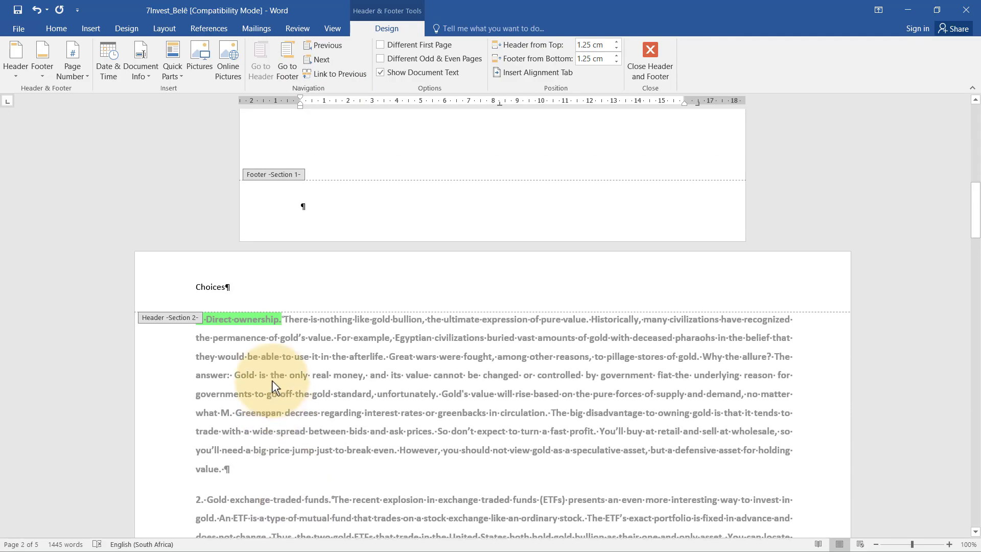
pyautogui.click(651, 58)
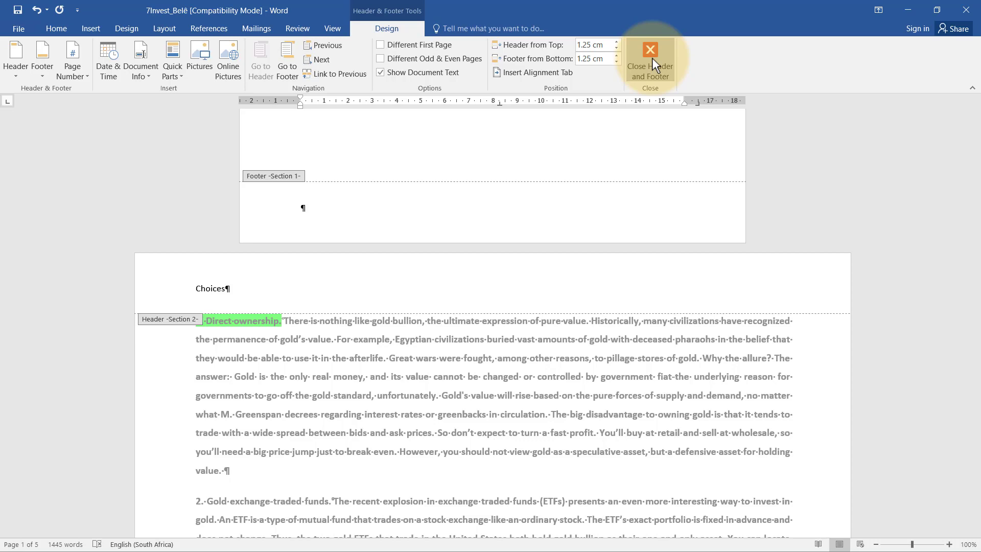
# - Find the Mar 2017 1Areas page-numbering task in the exercise PDF
pyautogui.hotkey('alt', 'Tab')
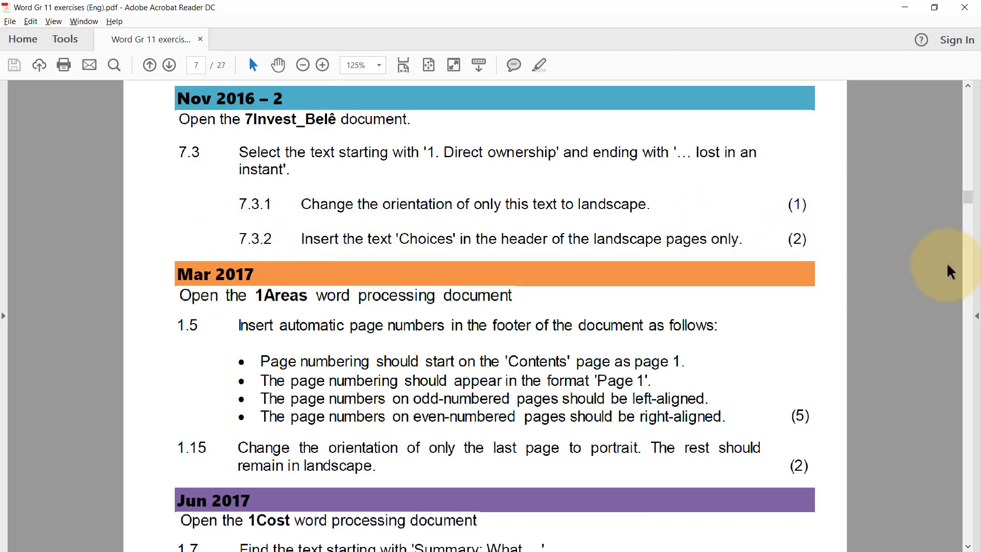
pyautogui.scroll(-3, 485, 317)
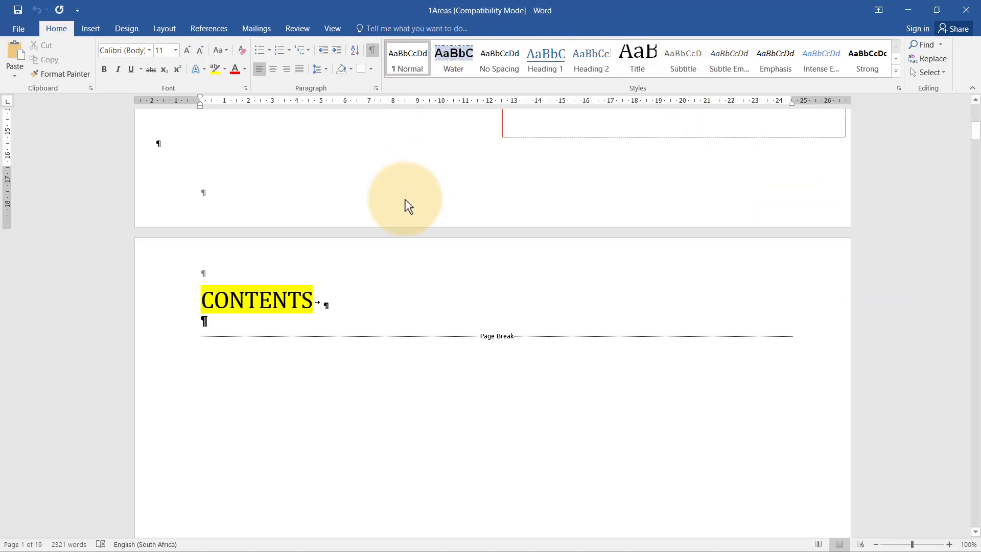
# - Put the cursor in the CONTENTS page footer, then switch back to the instructions
pyautogui.doubleClick(309, 274)
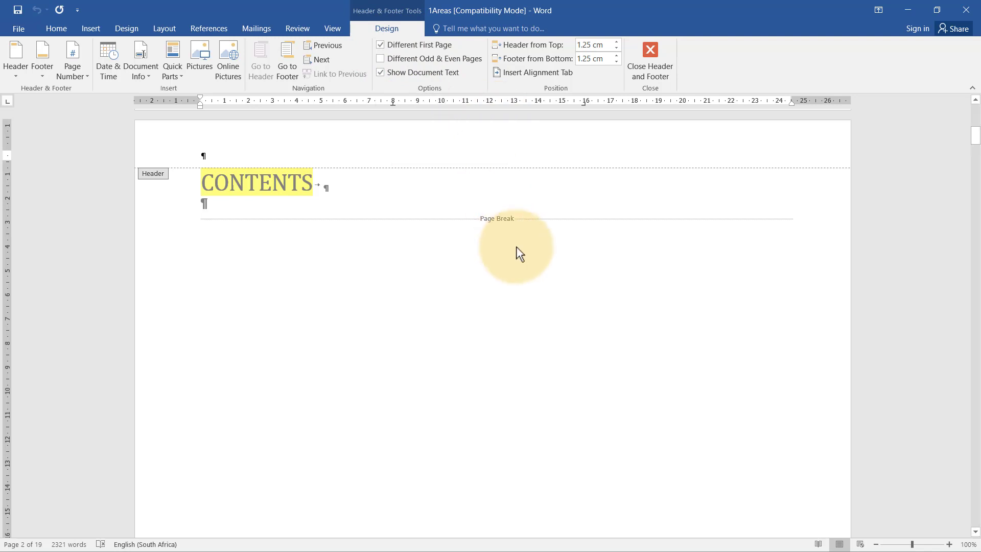
pyautogui.scroll(2, 517, 252)
pyautogui.scroll(8, 517, 250)
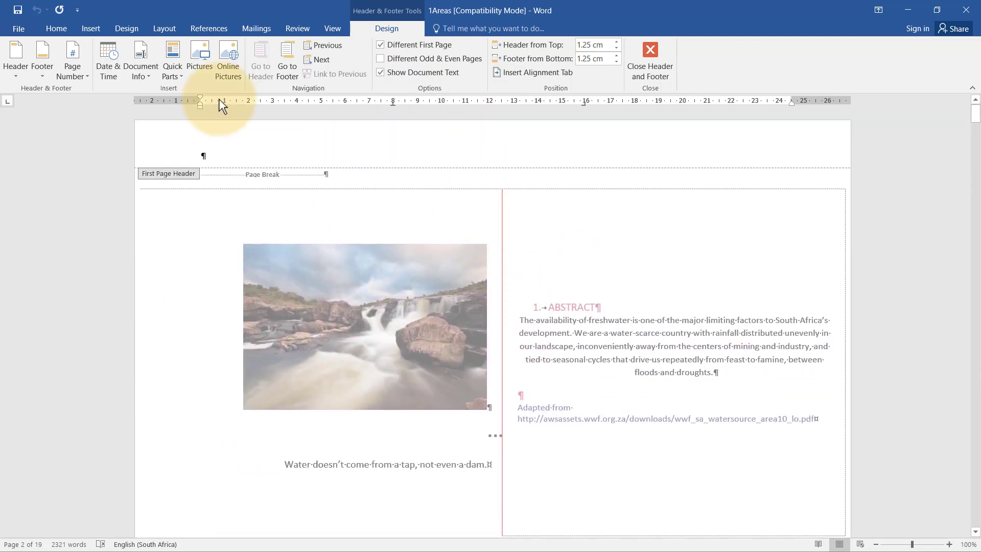
pyautogui.scroll(-10, 197, 157)
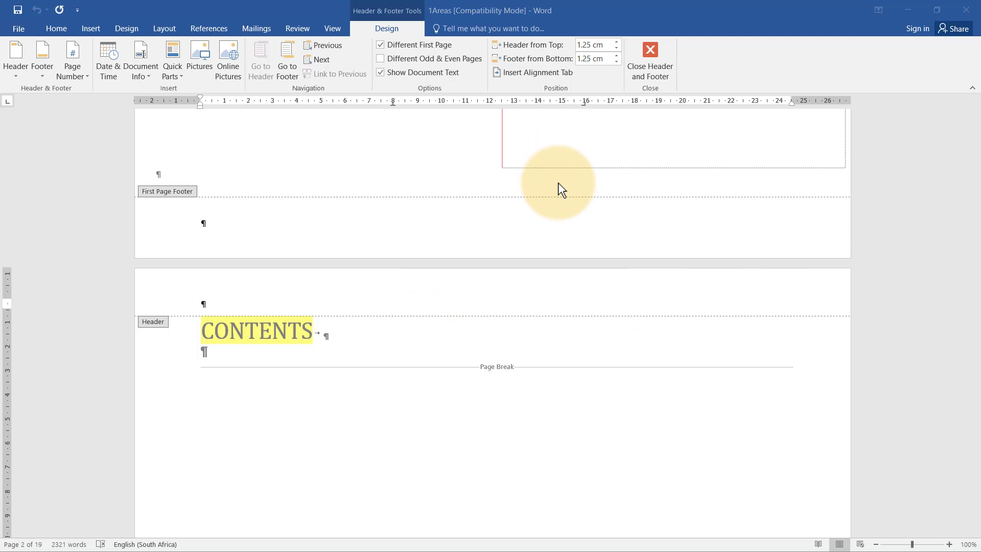
pyautogui.scroll(-15, 545, 206)
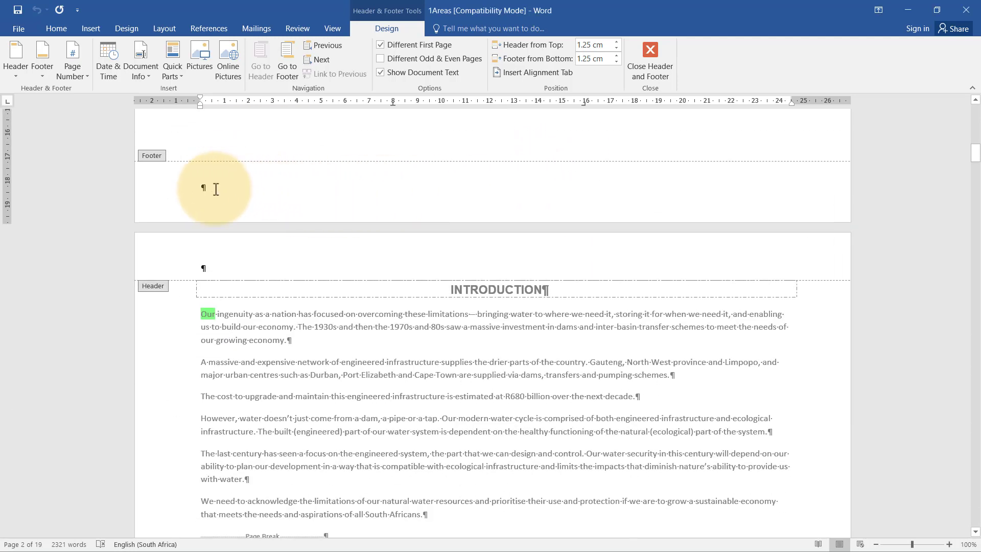
pyautogui.scroll(2, 317, 210)
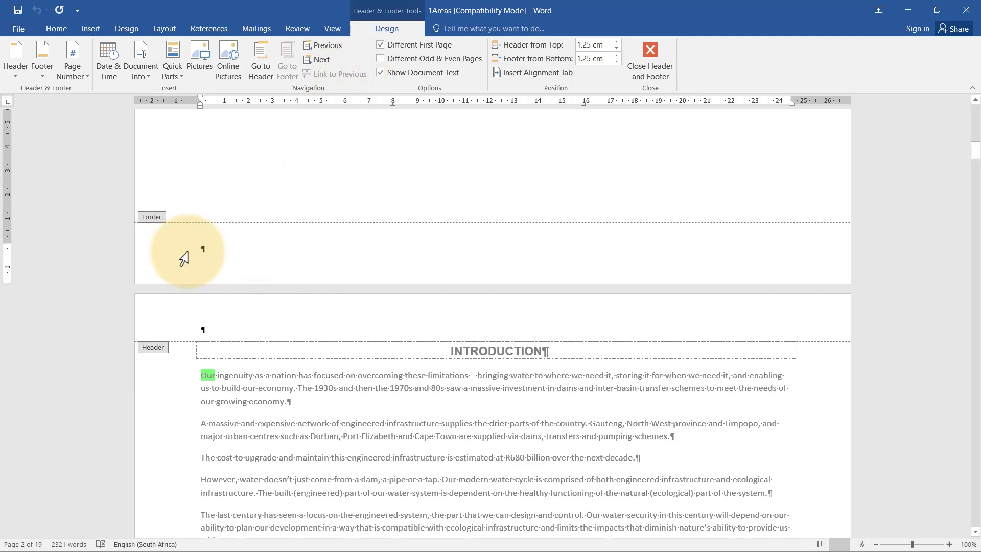
pyautogui.click(230, 257)
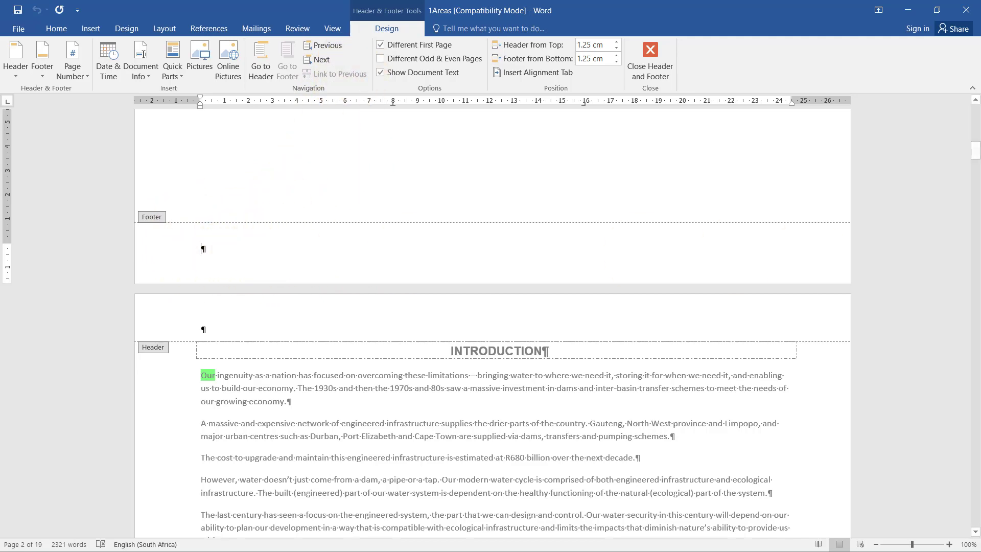
pyautogui.hotkey('alt', 'Tab')
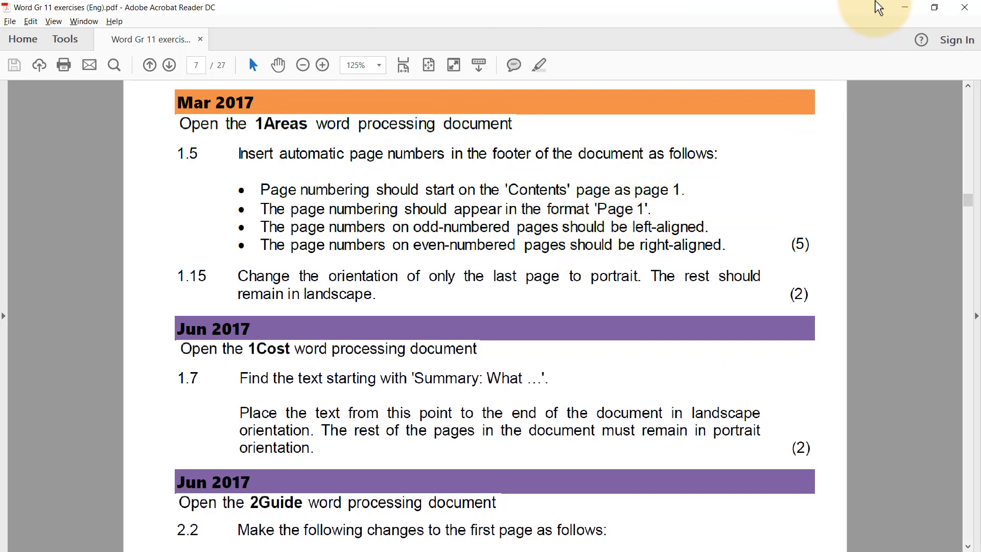
# - Insert the Accent Bar 1 '1 | Page' number at the bottom of the footer
pyautogui.click(904, 7)
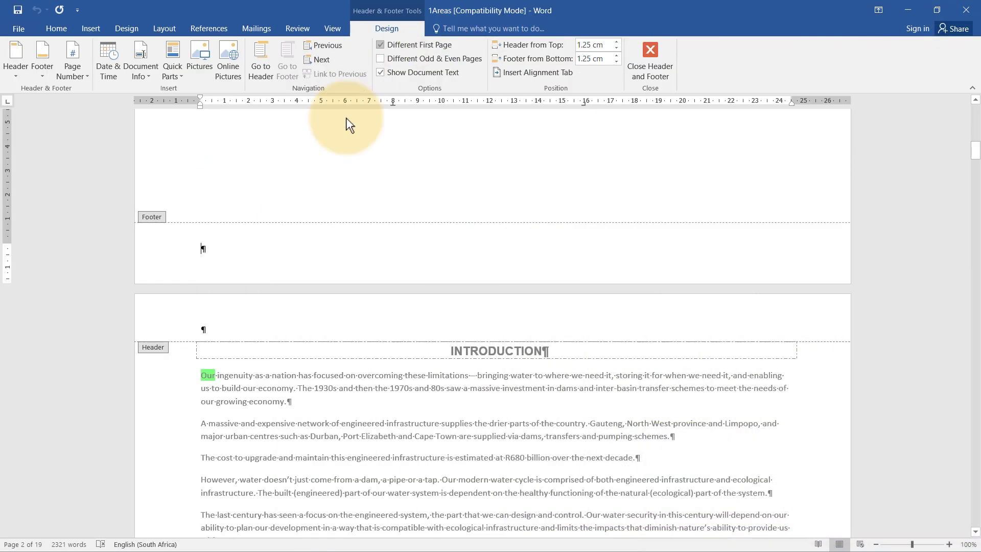
pyautogui.click(76, 66)
pyautogui.moveTo(86, 107)
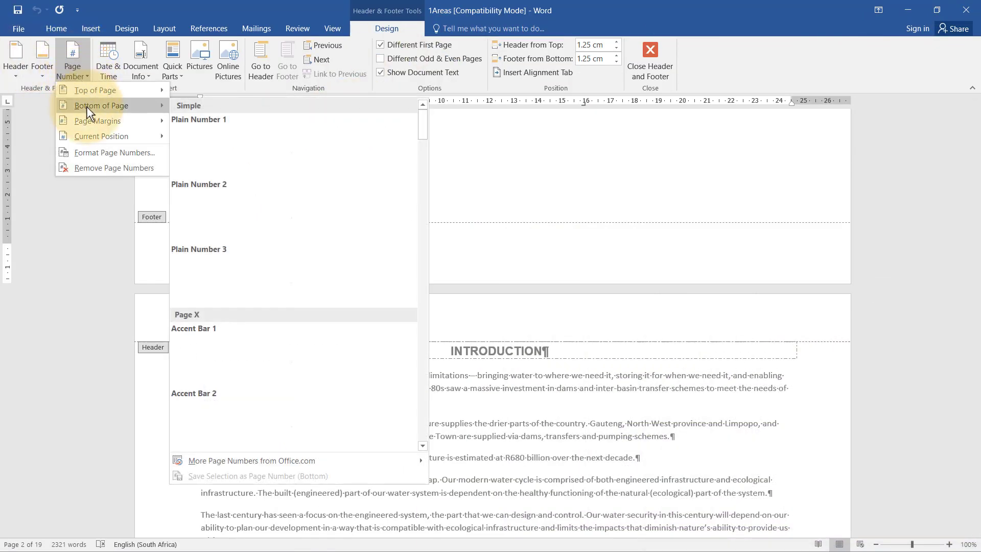
pyautogui.moveTo(422, 133); pyautogui.dragTo(423, 149)
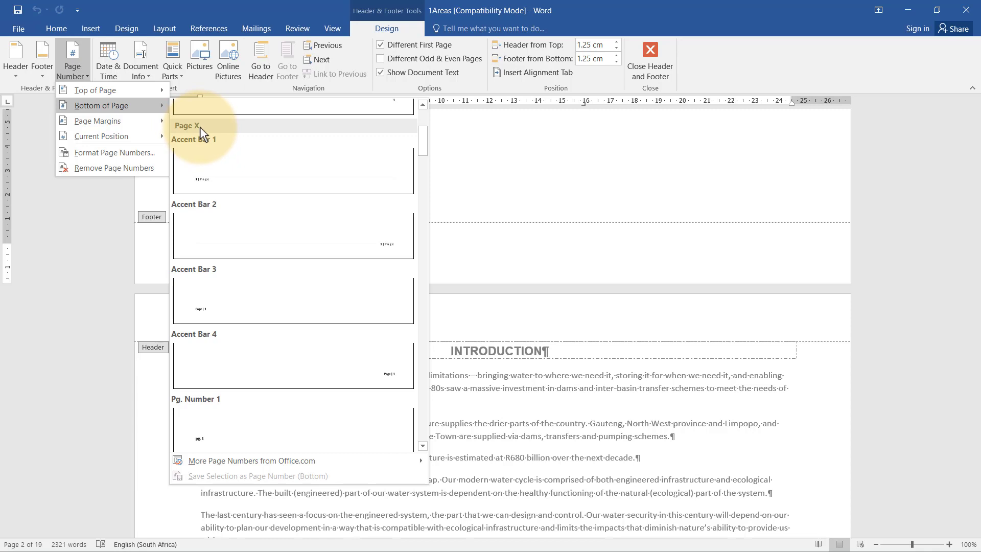
pyautogui.click(204, 168)
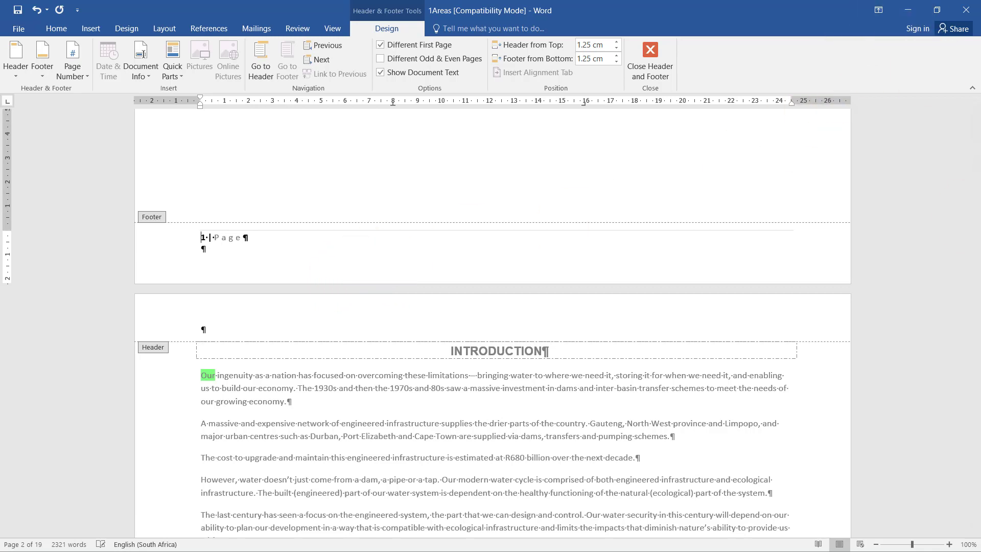
# - Review the new footer and recheck the exercise instructions before returning to Word
pyautogui.scroll(15, 822, 471)
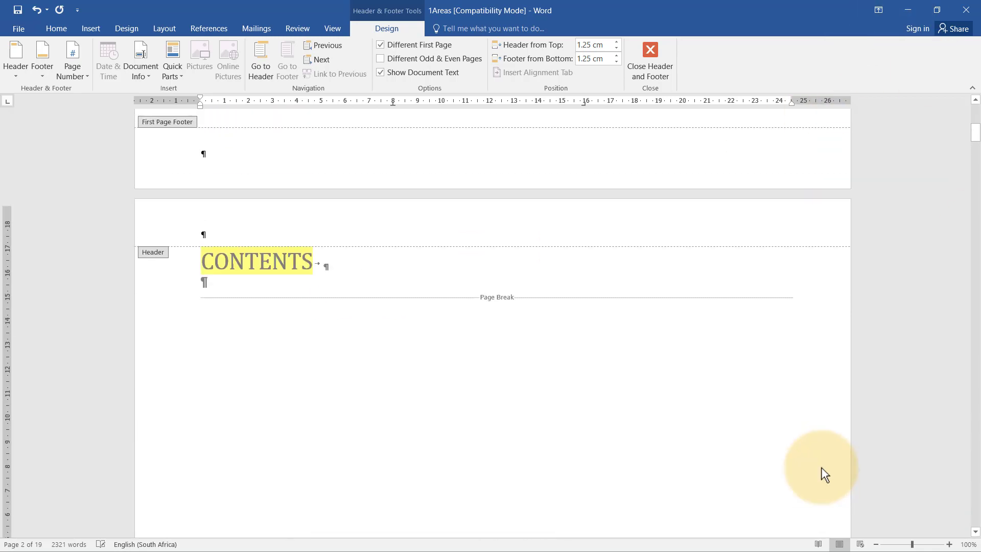
pyautogui.scroll(-15, 193, 350)
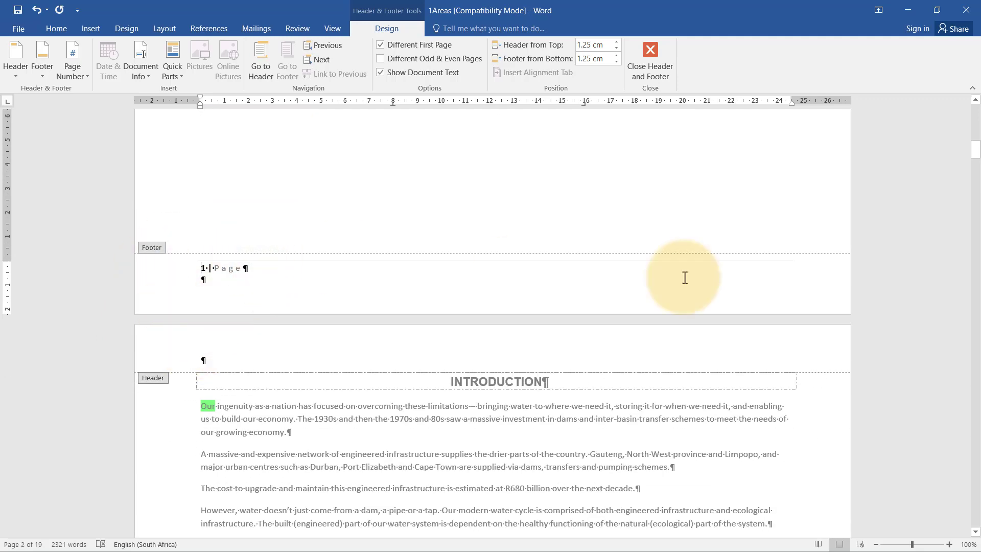
pyautogui.hotkey('alt', 'Tab')
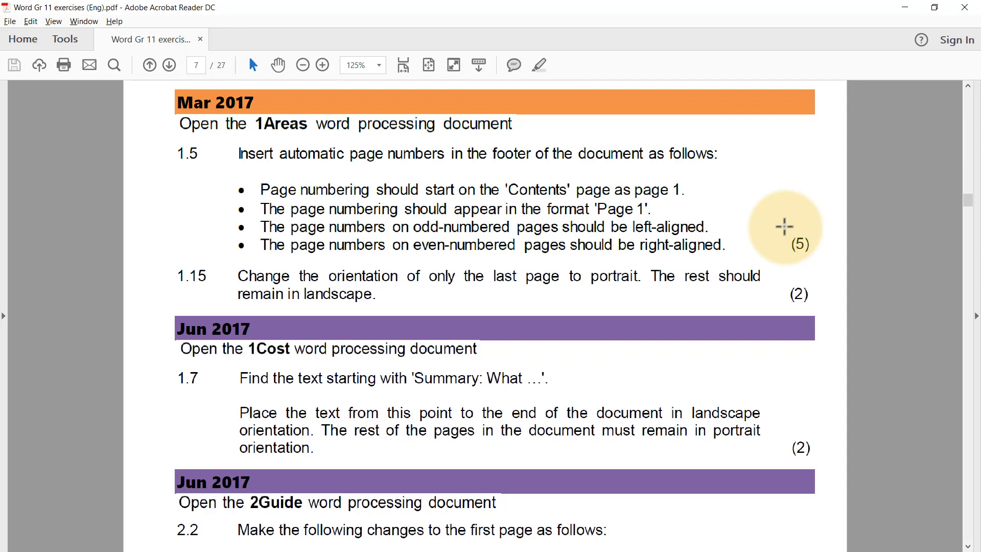
pyautogui.click(905, 8)
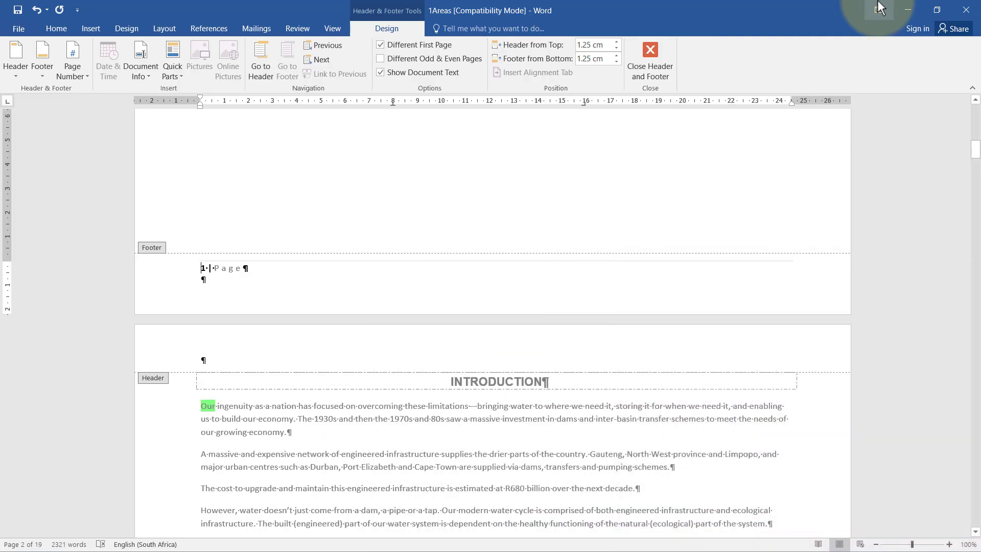
# - Turn on Different Odd & Even Pages and select the even-page footer
pyautogui.click(380, 58)
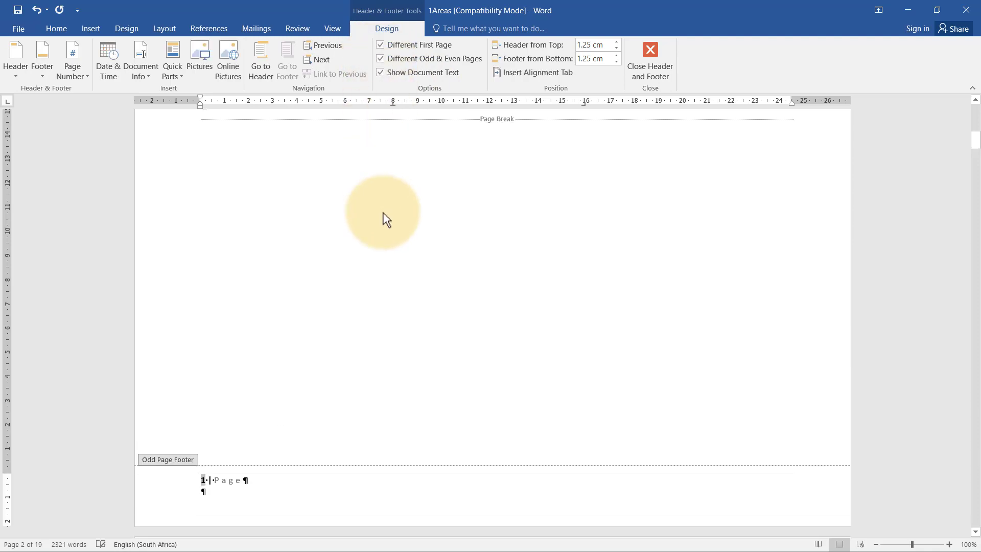
pyautogui.scroll(-3, 355, 302)
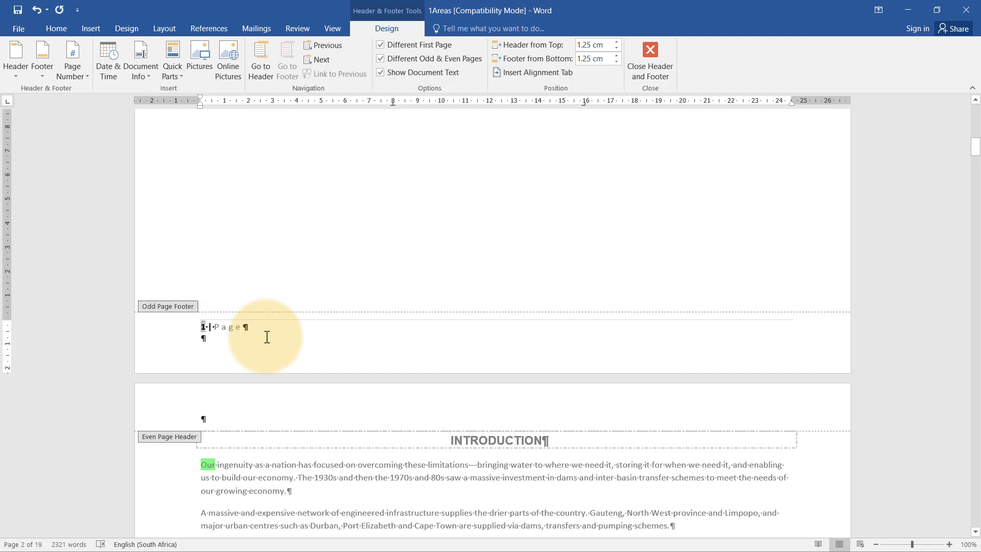
pyautogui.scroll(-11, 265, 337)
pyautogui.click(224, 341)
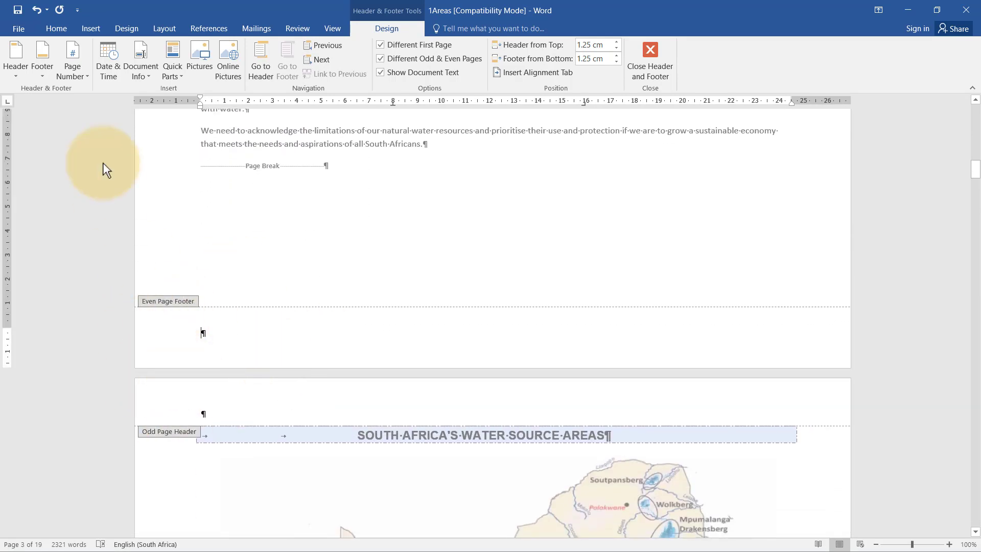
# - Insert a right-aligned Accent Bar 2 '2 | Page' number on even pages and close footer editing
pyautogui.click(78, 69)
pyautogui.moveTo(88, 104)
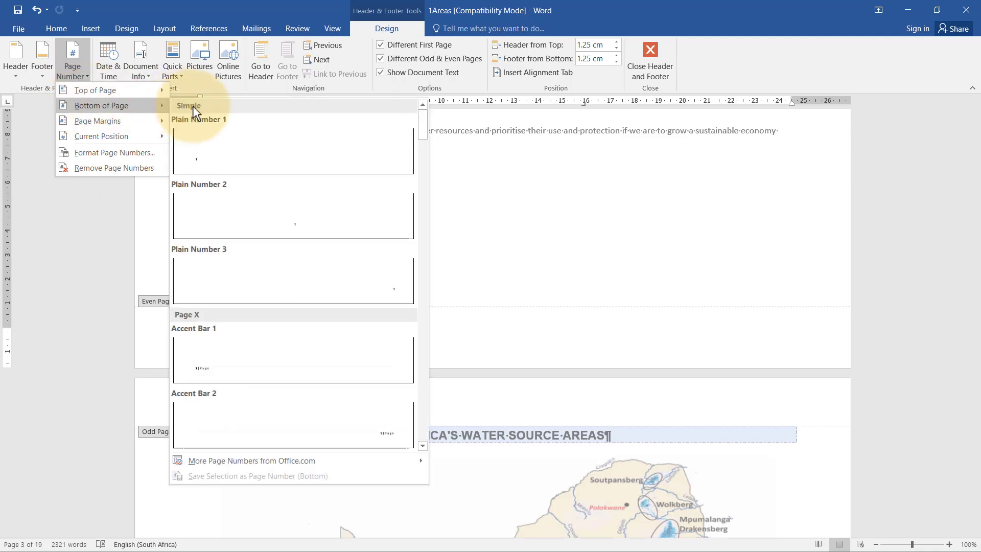
pyautogui.moveTo(425, 128); pyautogui.dragTo(428, 145)
pyautogui.click(379, 227)
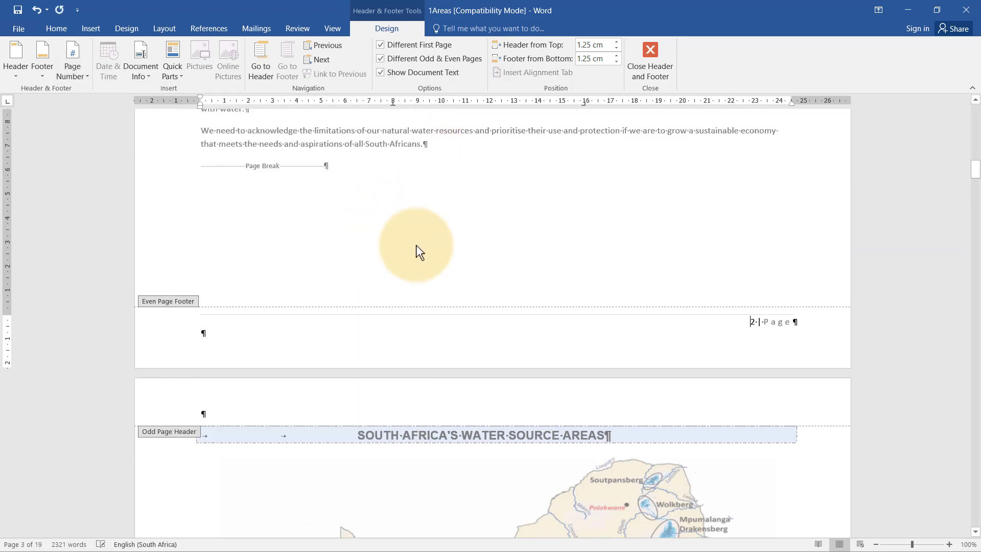
pyautogui.scroll(12, 493, 285)
pyautogui.scroll(2, 495, 284)
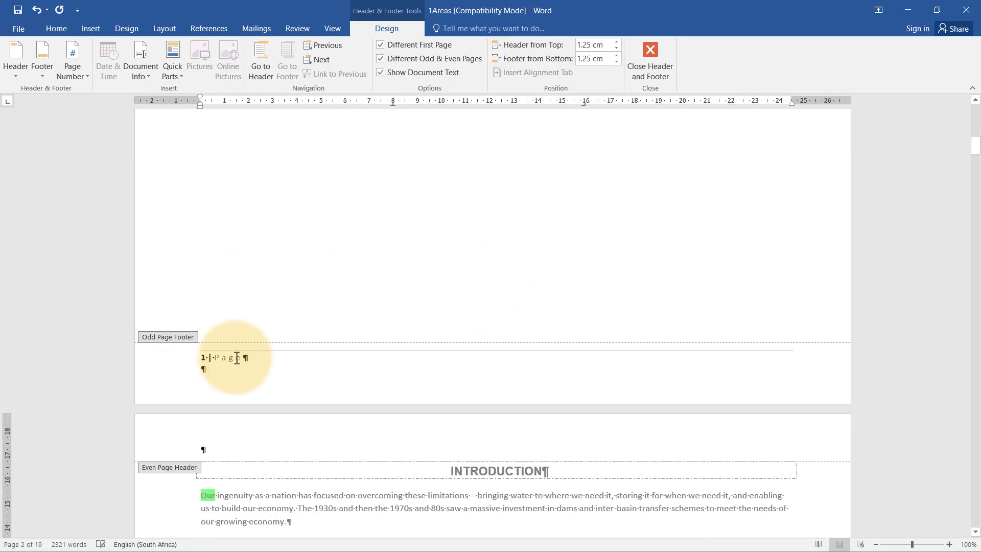
pyautogui.scroll(-12, 726, 355)
pyautogui.scroll(-4, 719, 355)
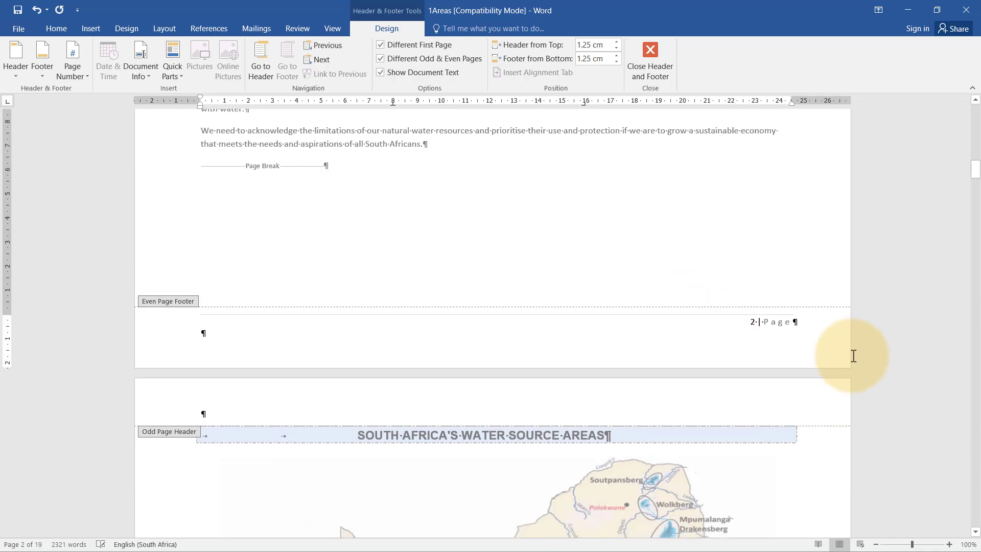
pyautogui.click(650, 56)
pyautogui.scroll(4, 583, 305)
pyautogui.scroll(-14, 583, 306)
pyautogui.scroll(-20, 583, 312)
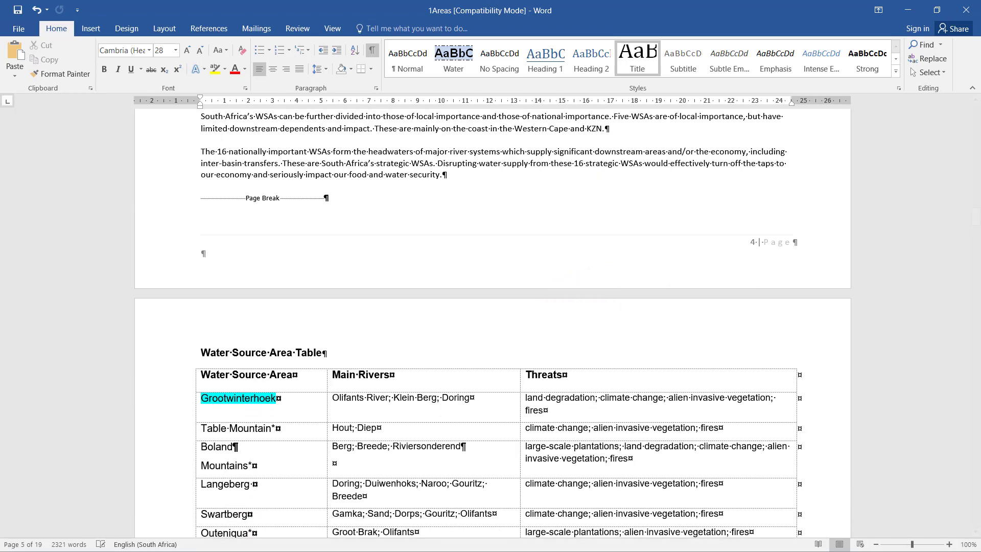
# - At the end of 1Areas, delete the page break before the water-by-numbers infographic heading
pyautogui.hotkey('alt', 'Tab')
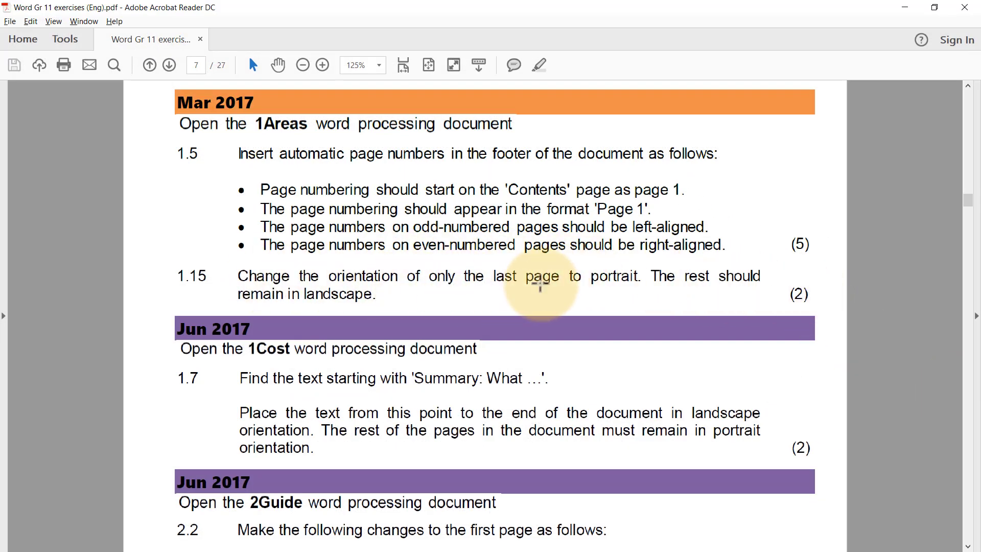
pyautogui.click(912, 6)
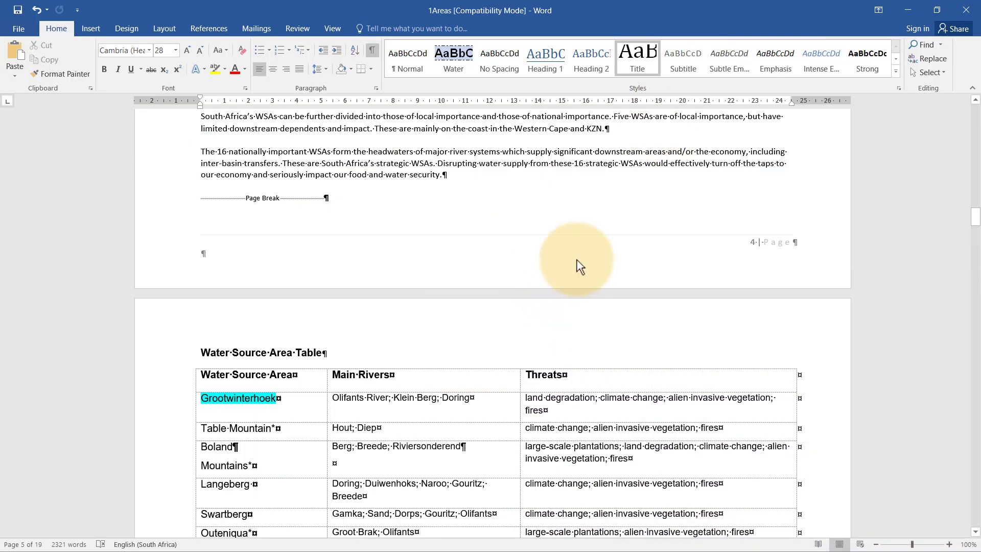
pyautogui.hotkey('ctrl', 'End')
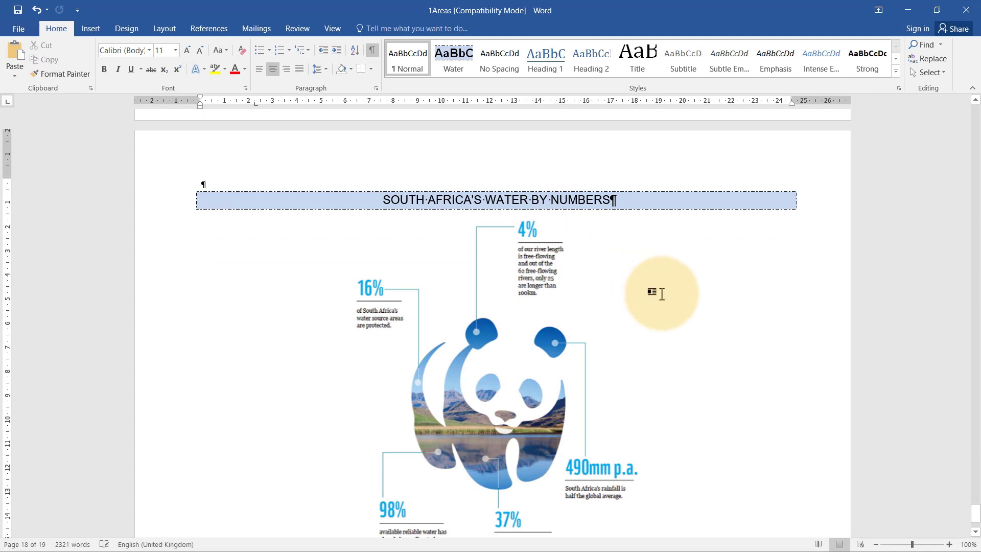
pyautogui.scroll(-3, 659, 292)
pyautogui.scroll(3, 663, 294)
pyautogui.scroll(15, 664, 294)
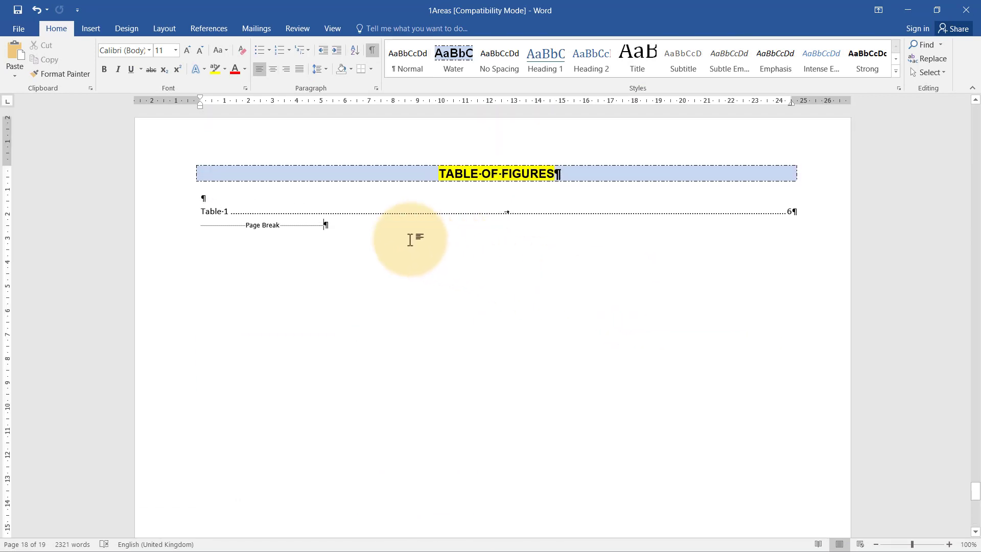
pyautogui.press('Delete')
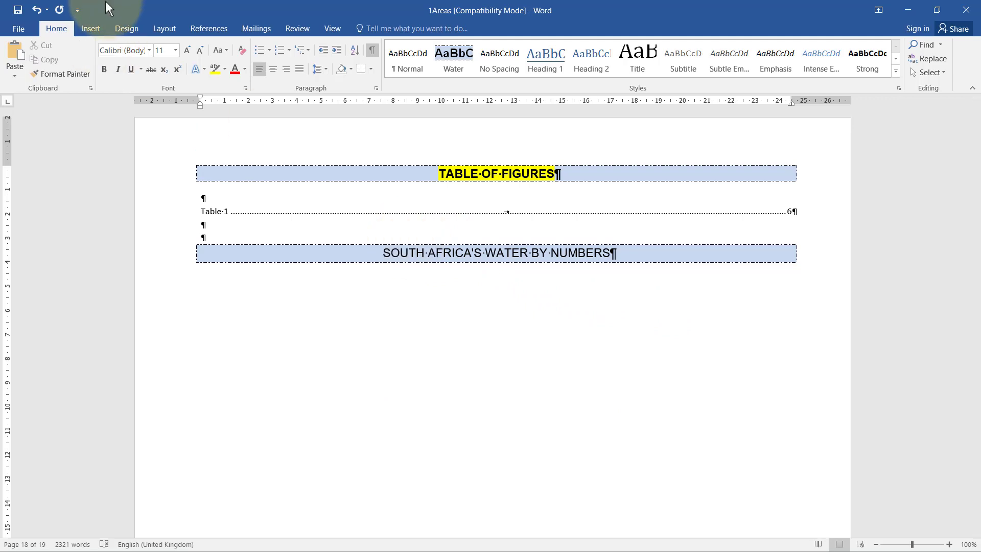
# - Insert a Next Page section break before the last page of 1Areas
pyautogui.click(172, 27)
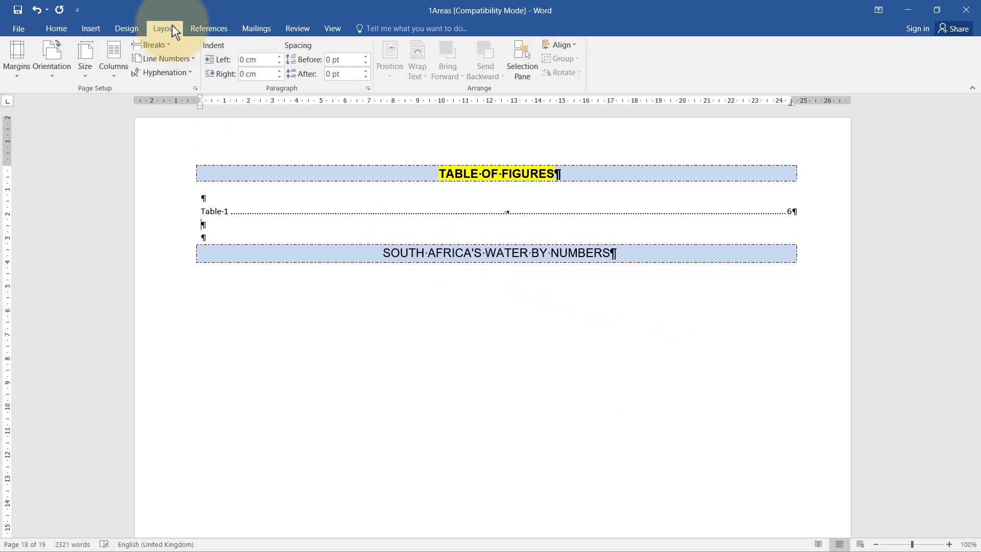
pyautogui.click(153, 45)
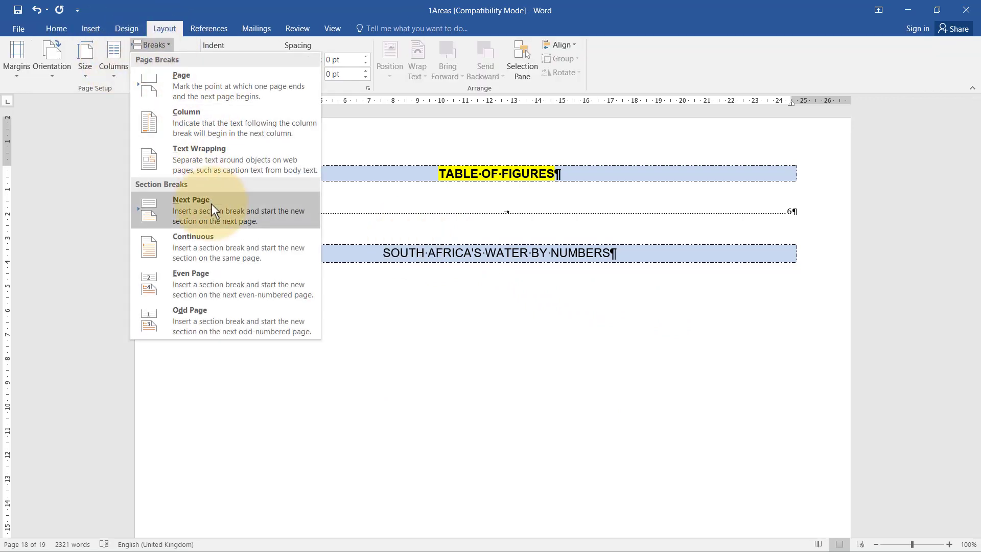
pyautogui.click(212, 204)
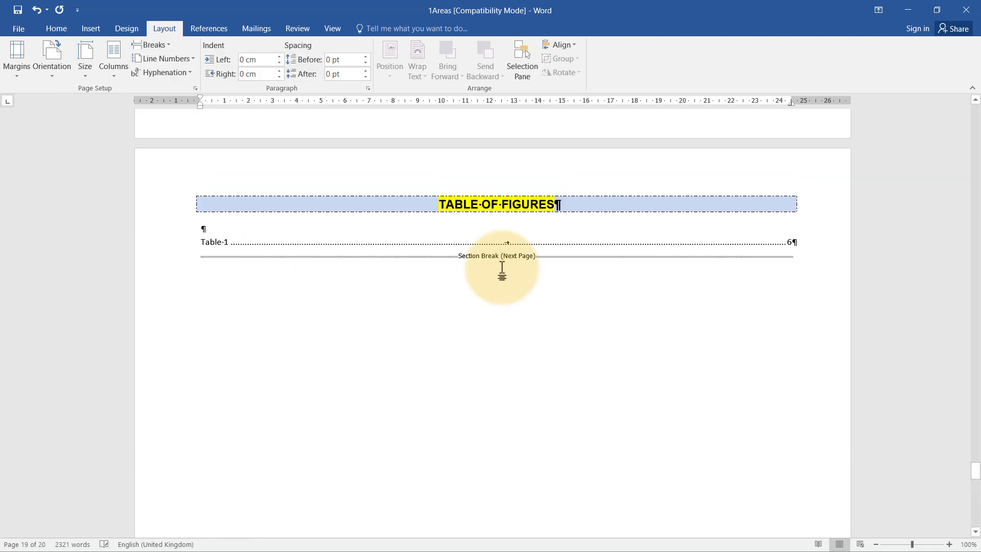
pyautogui.scroll(-5, 267, 257)
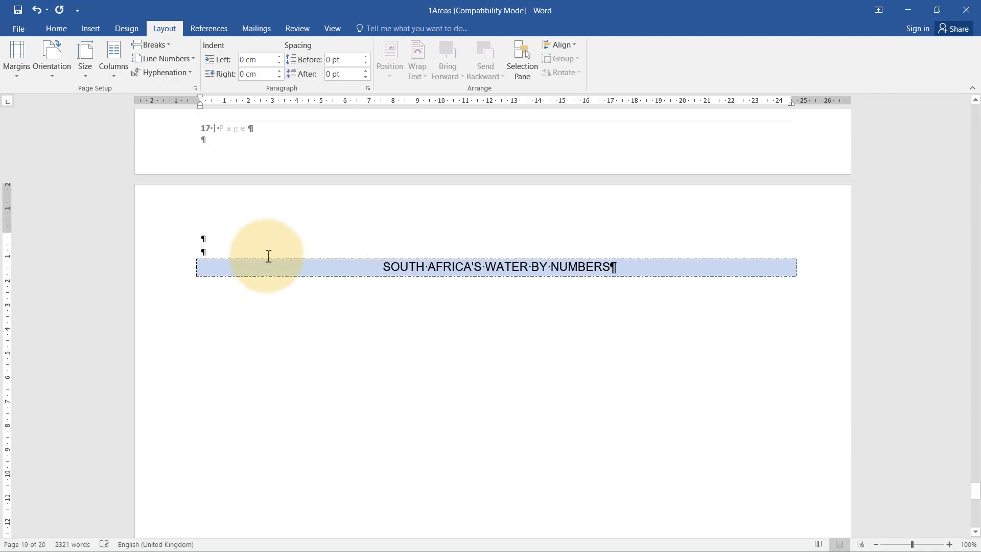
pyautogui.scroll(-5, 403, 293)
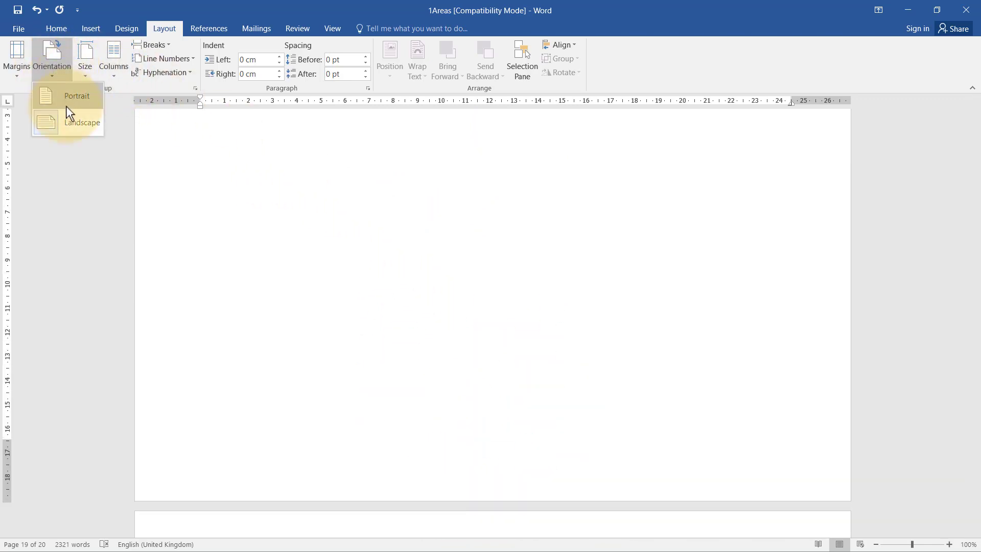
# - Set the last section, SOUTH AFRICA'S WATER BY NUMBERS, to portrait orientation
pyautogui.click(67, 105)
pyautogui.scroll(-3, 615, 392)
pyautogui.scroll(3, 615, 391)
pyautogui.scroll(3, 564, 314)
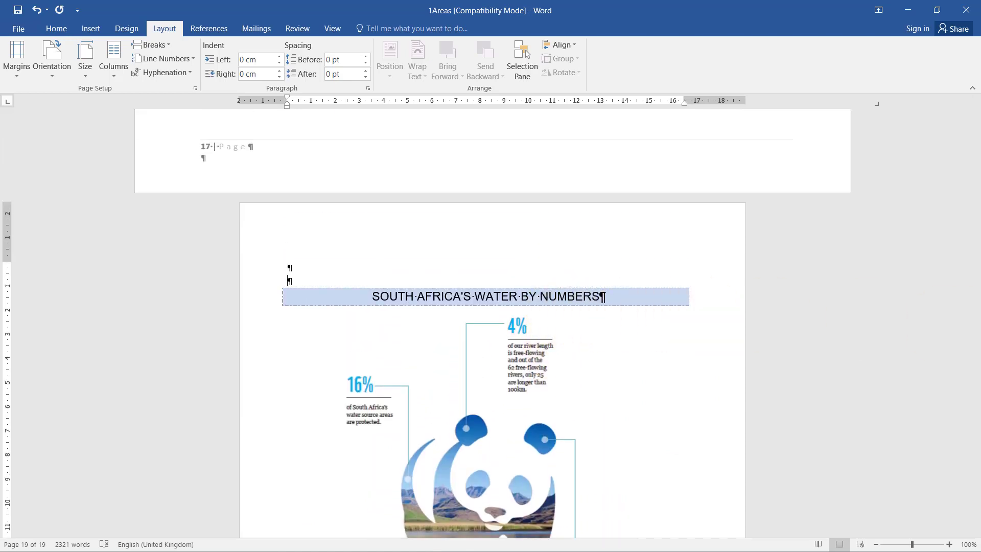
pyautogui.hotkey('alt', 'Tab')
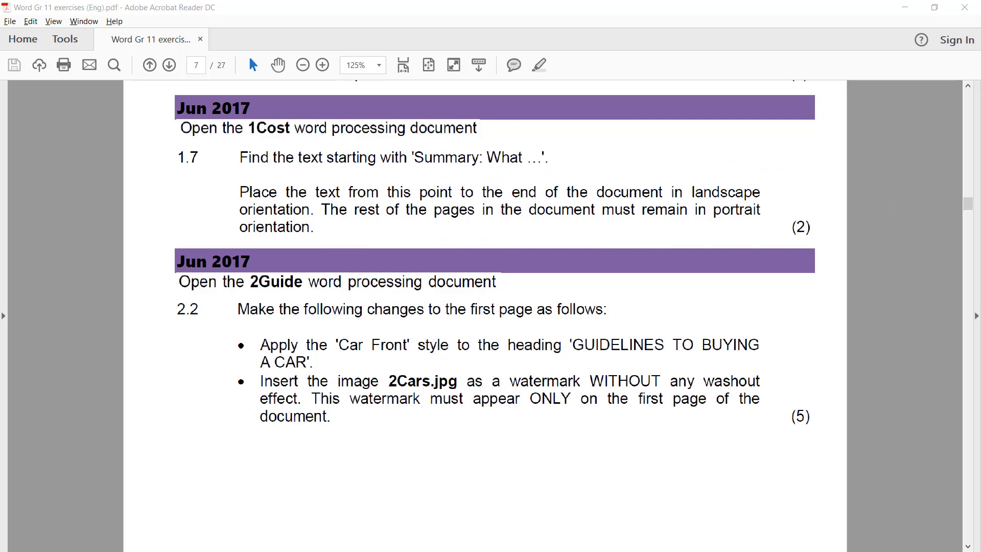
# - Reveal 1Cost in Word and scroll to the 'Summary: What to make of all of this' heading
pyautogui.click(920, 6)
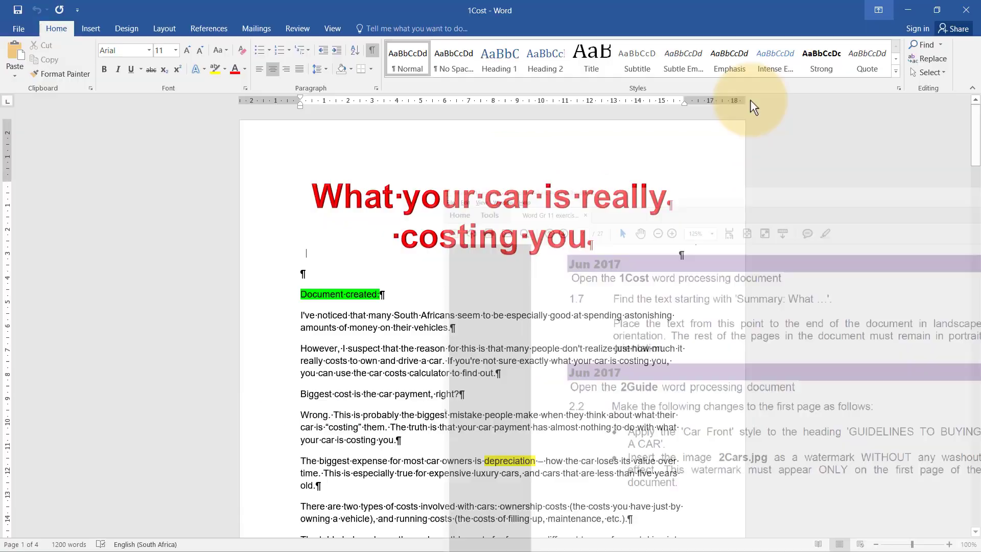
pyautogui.scroll(-10, 569, 238)
pyautogui.scroll(-20, 566, 233)
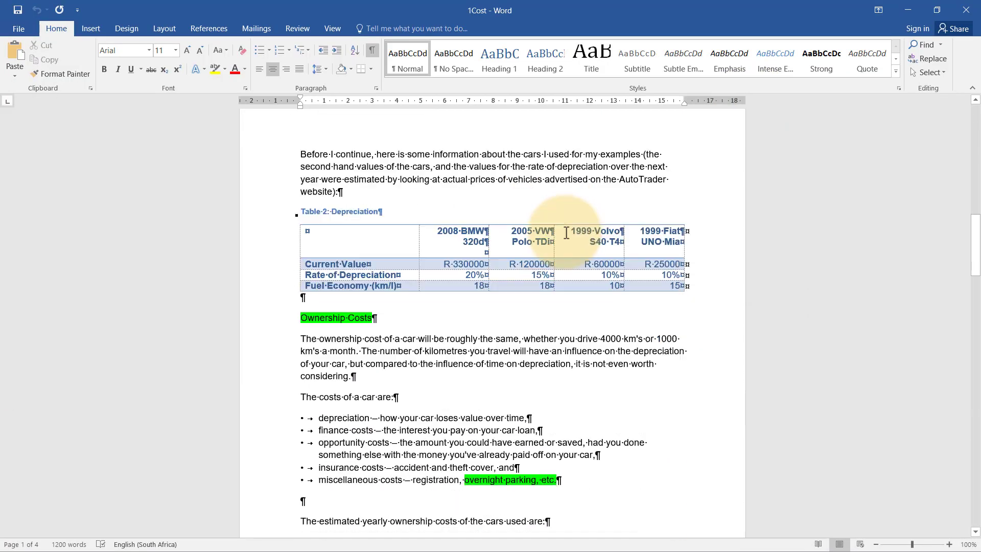
pyautogui.scroll(-20, 566, 233)
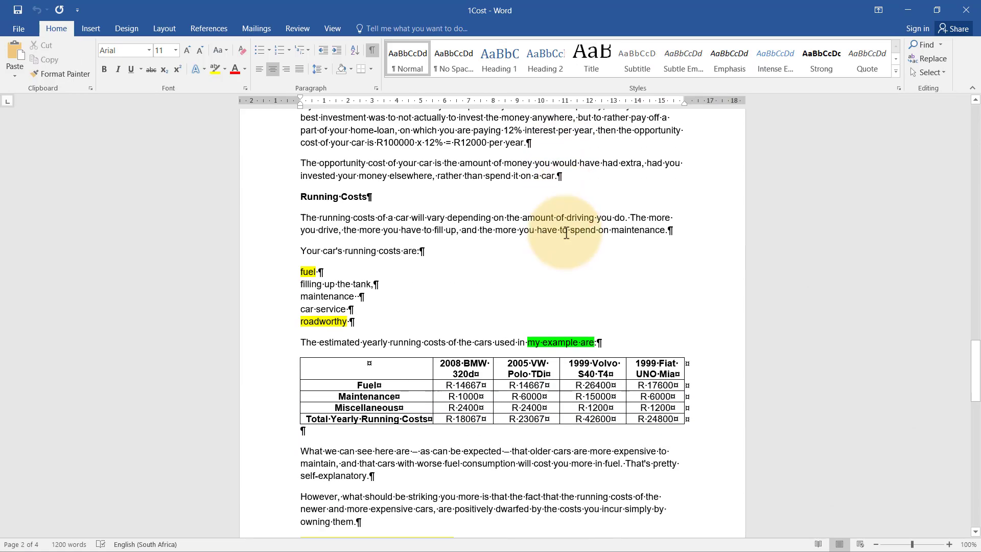
pyautogui.scroll(5, 566, 232)
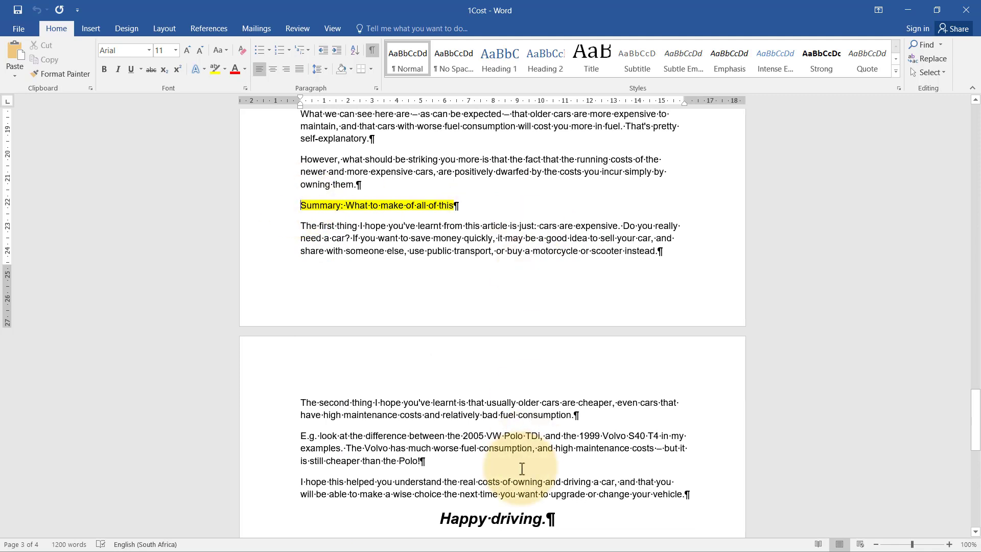
# - Insert a Next Page section break before the Summary heading in 1Cost
pyautogui.click(161, 29)
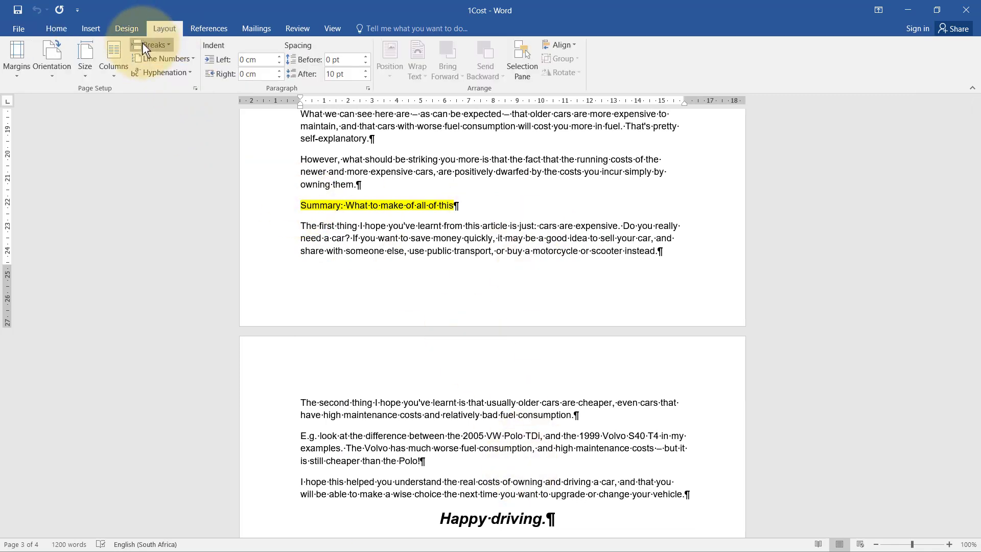
pyautogui.click(142, 44)
pyautogui.click(173, 206)
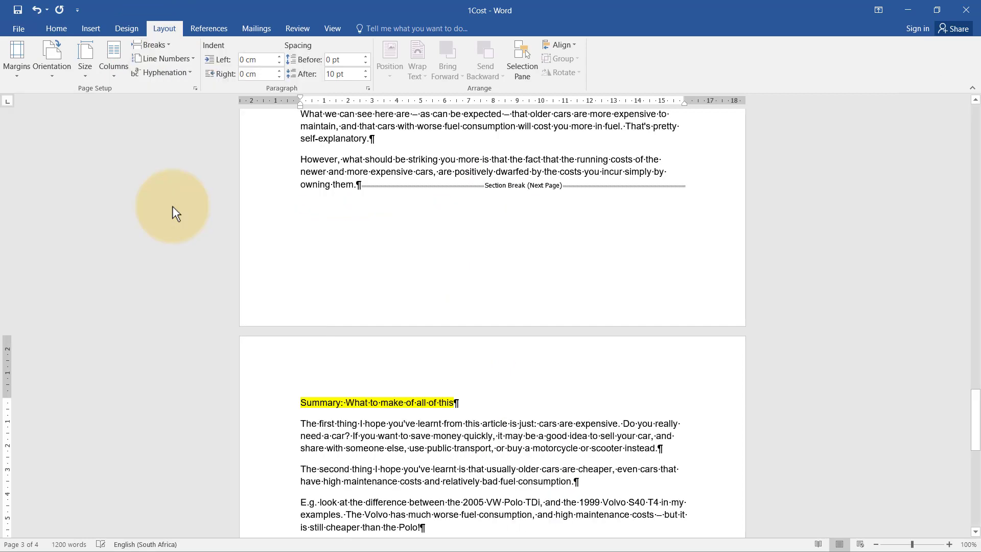
pyautogui.scroll(-7, 324, 287)
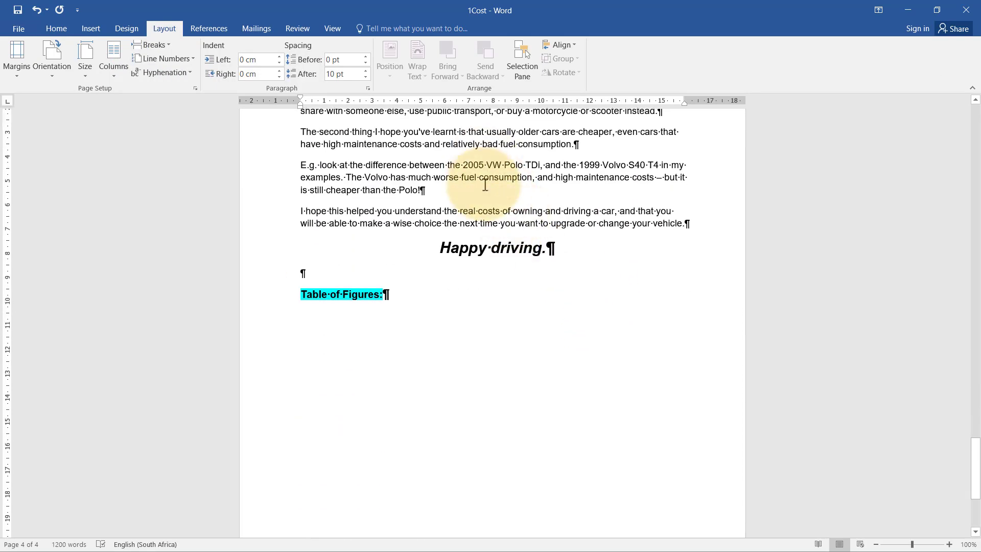
pyautogui.scroll(3, 485, 185)
# - Set the Summary section onward to landscape orientation
pyautogui.click(60, 74)
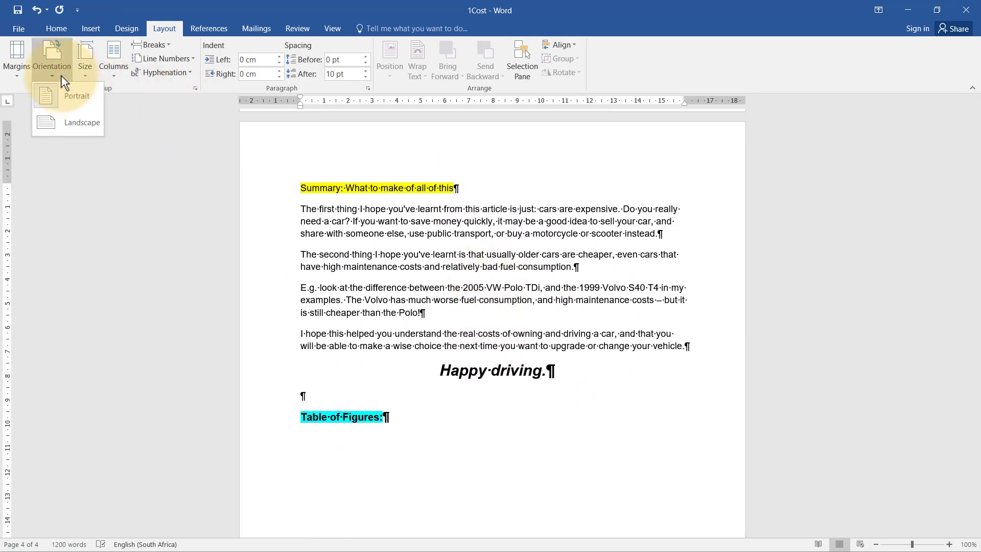
pyautogui.click(77, 123)
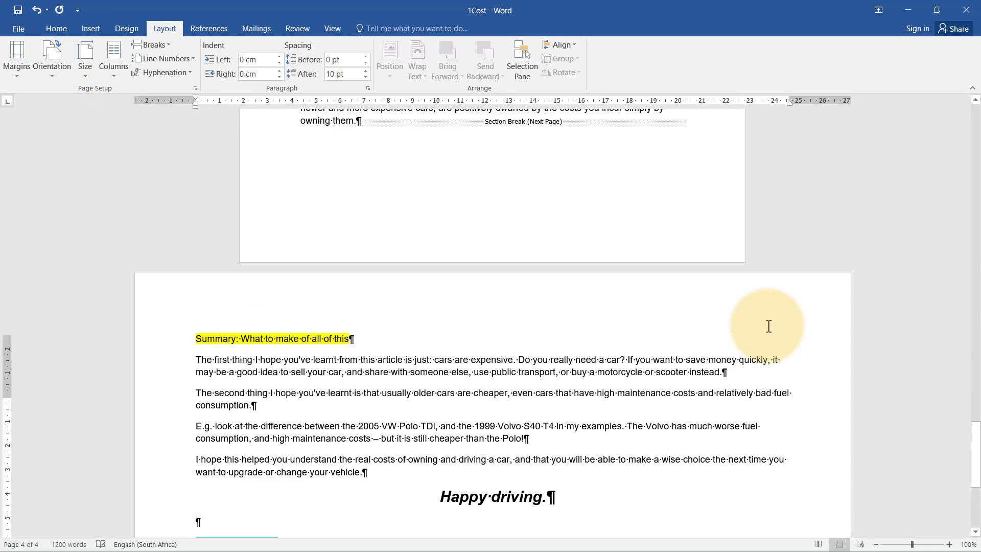
pyautogui.scroll(15, 769, 326)
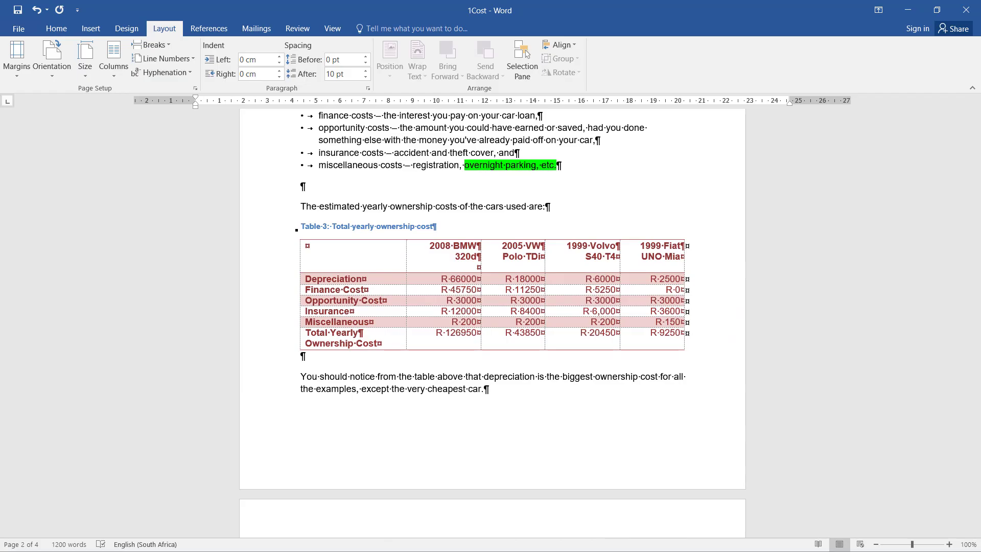
pyautogui.hotkey('alt', 'Tab')
pyautogui.click(622, 333)
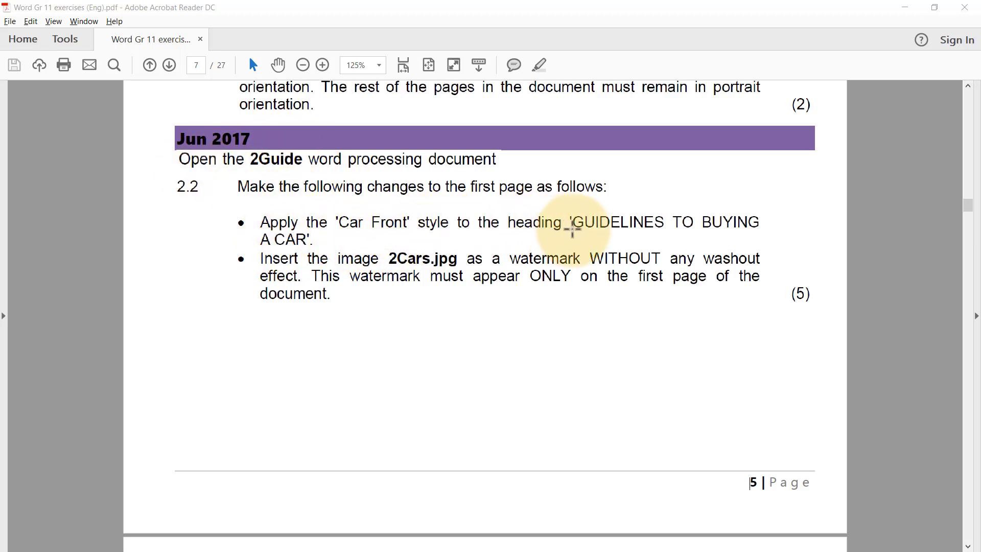
# - Apply the CAR FRONT style to the 2Guide heading GUIDELINES TO BUYING A CAR
pyautogui.click(904, 7)
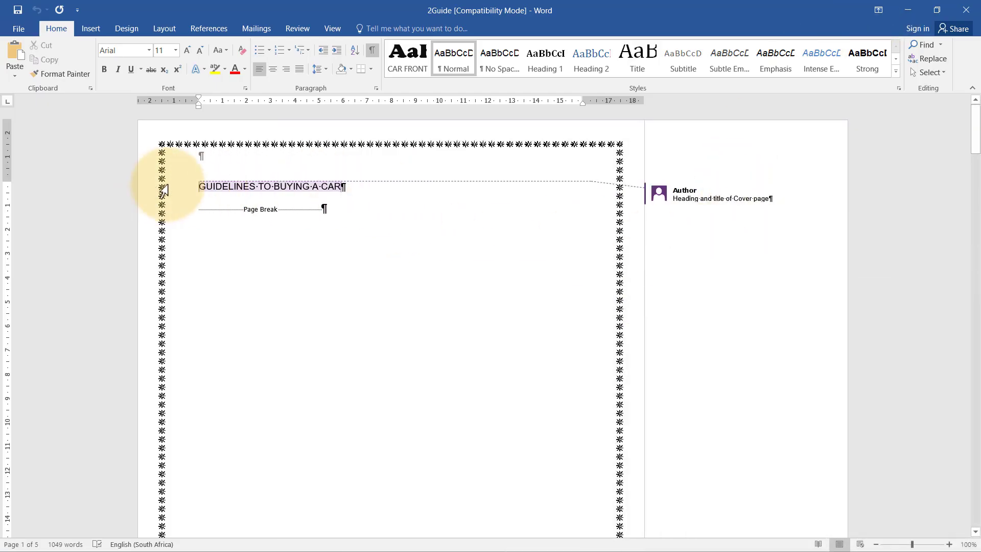
pyautogui.click(187, 191)
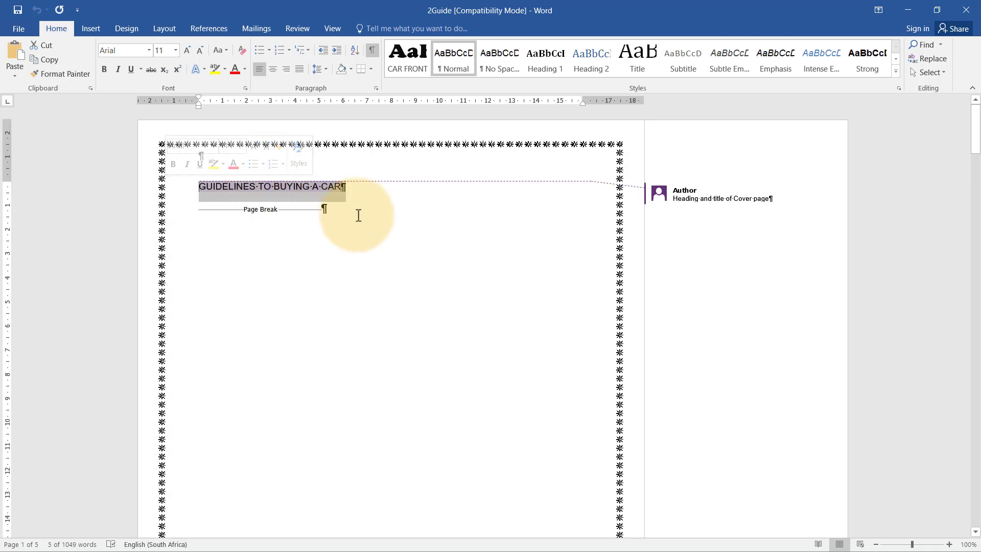
pyautogui.click(401, 54)
pyautogui.click(401, 51)
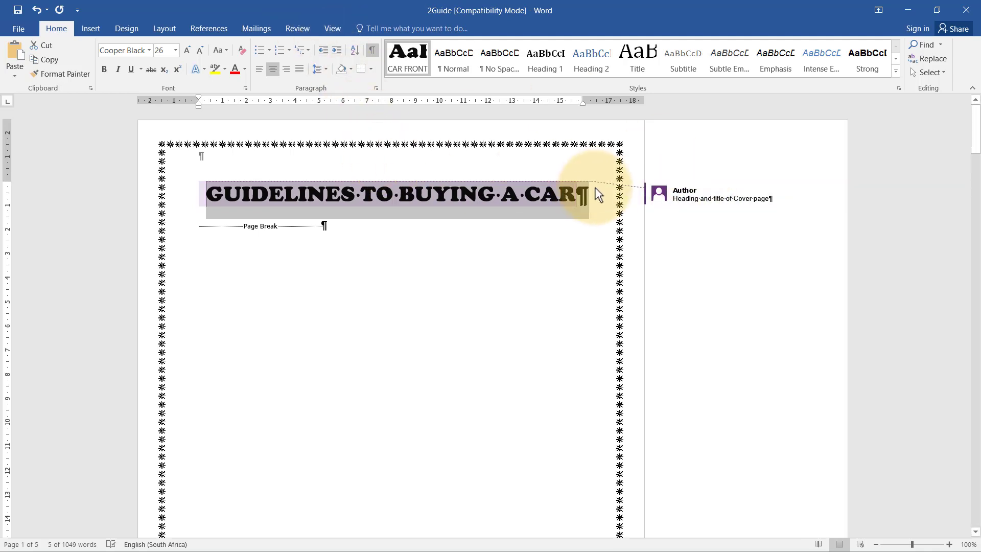
# - Delete the Author comment attached to the heading
pyautogui.click(700, 194)
pyautogui.rightClick(699, 194)
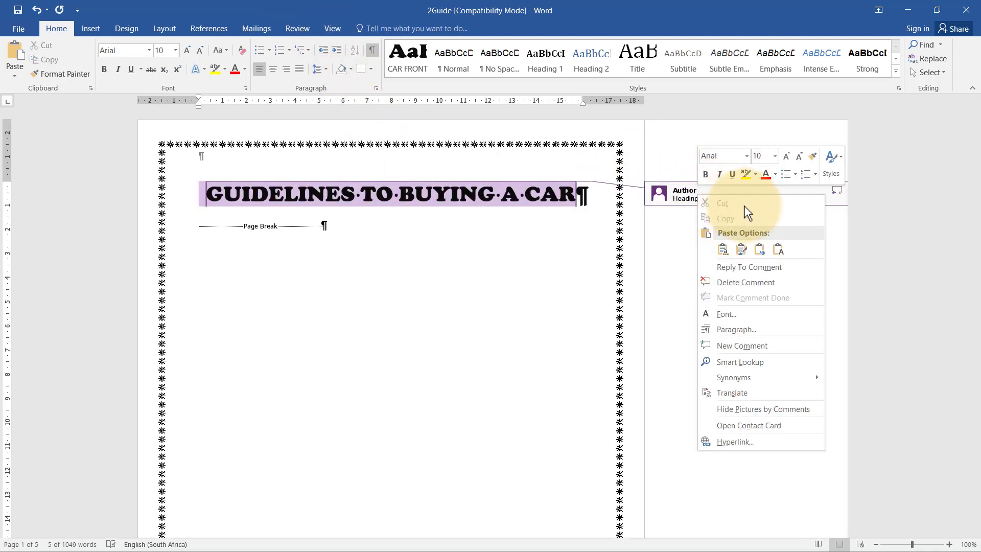
pyautogui.click(748, 282)
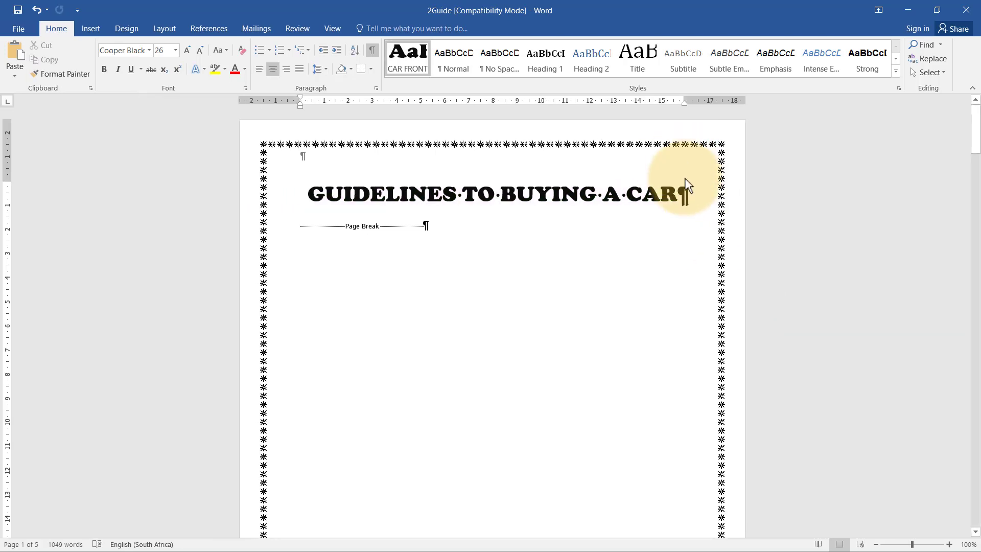
pyautogui.click(424, 225)
pyautogui.hotkey('alt', 'Tab')
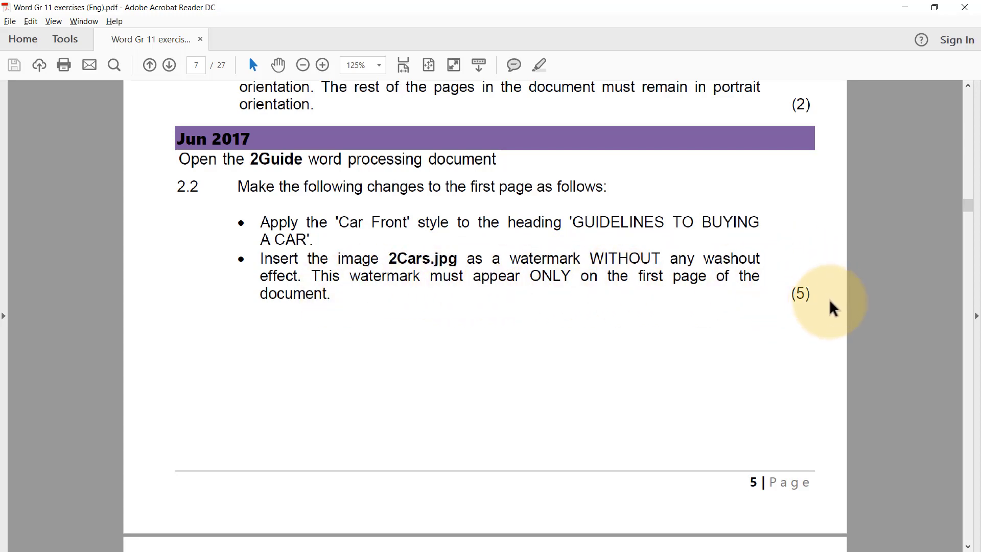
# - Swap the page break after the title for a Next Page section break, moving TABLE OF CONTENTS down
pyautogui.click(896, 10)
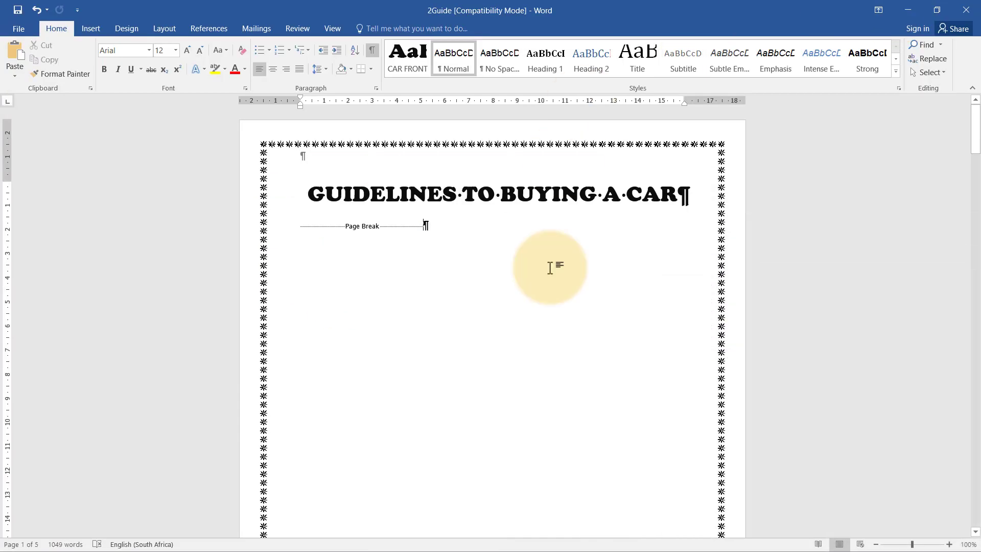
pyautogui.scroll(-5, 552, 265)
pyautogui.scroll(-5, 536, 337)
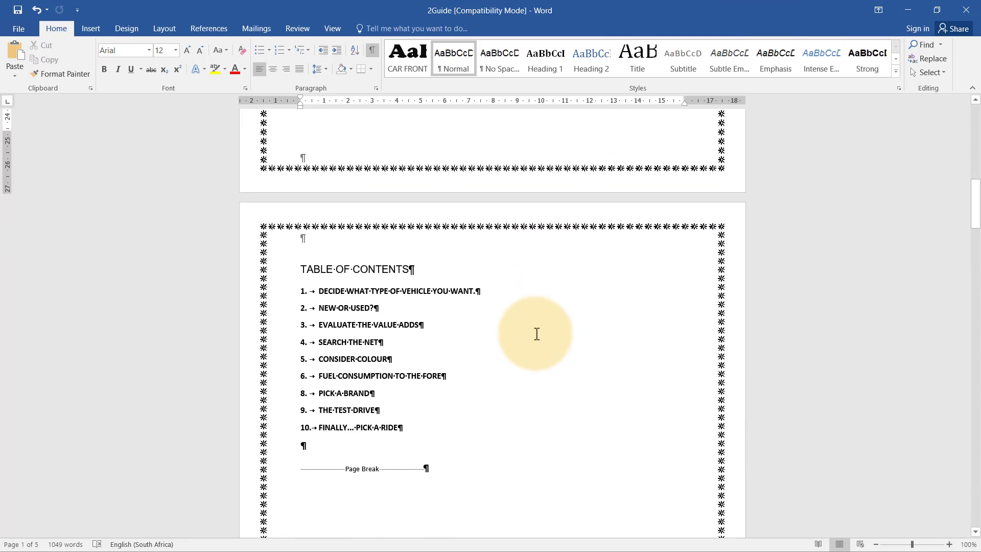
pyautogui.scroll(10, 536, 334)
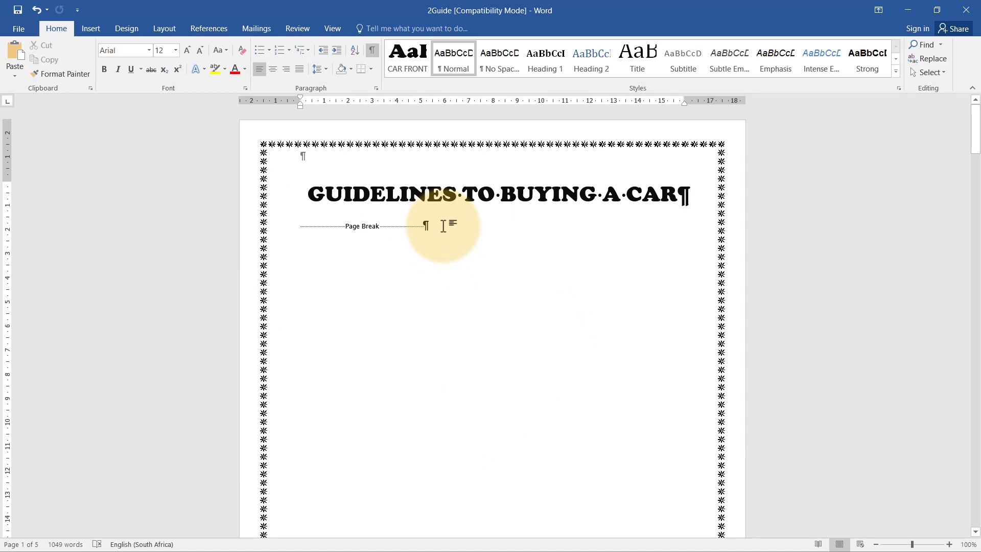
pyautogui.moveTo(443, 226); pyautogui.dragTo(319, 225)
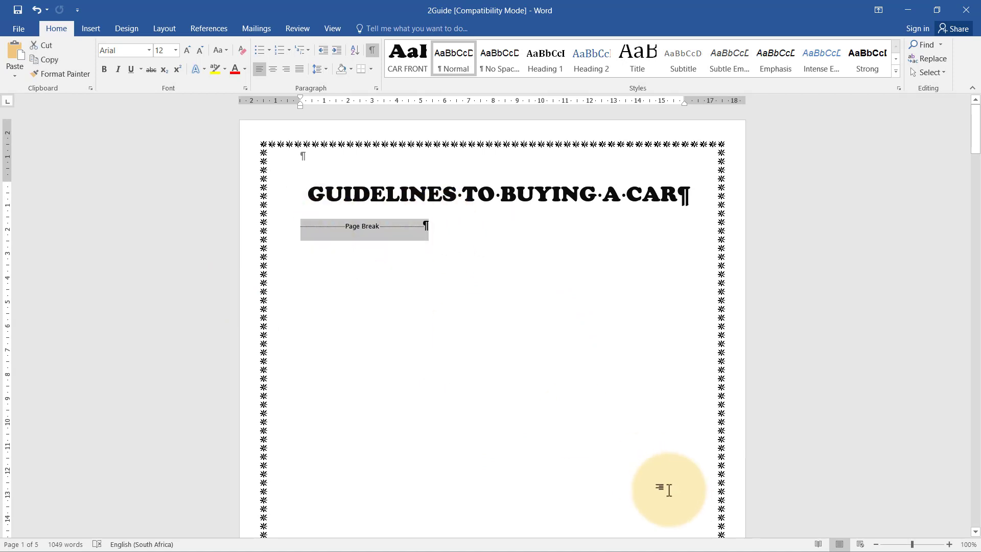
pyautogui.hotkey('ctrl', 'z')
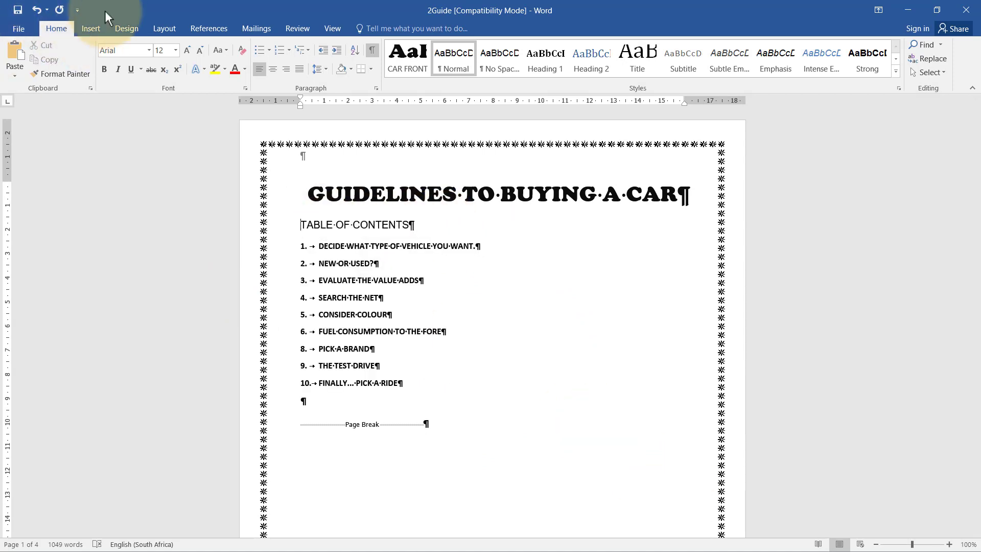
pyautogui.click(164, 28)
pyautogui.click(151, 44)
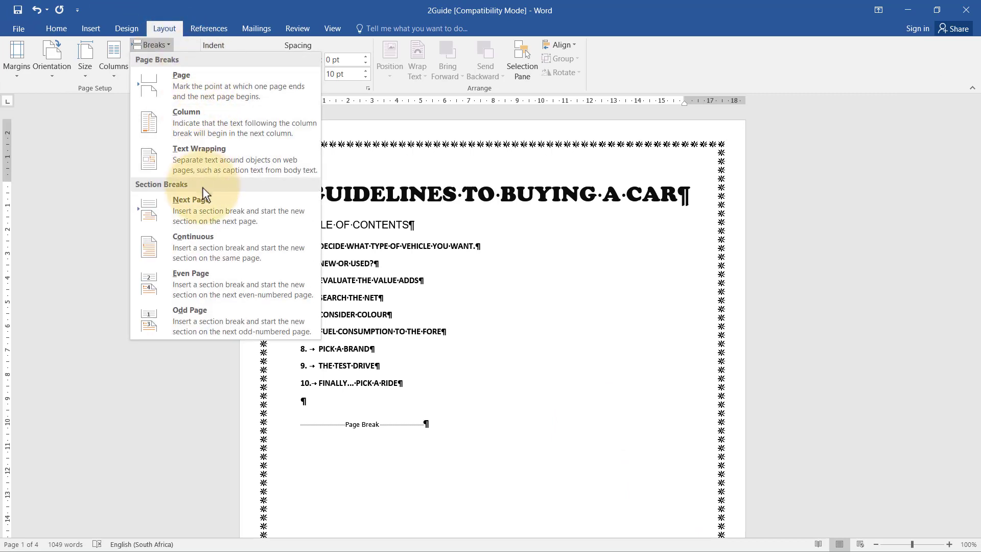
pyautogui.click(204, 212)
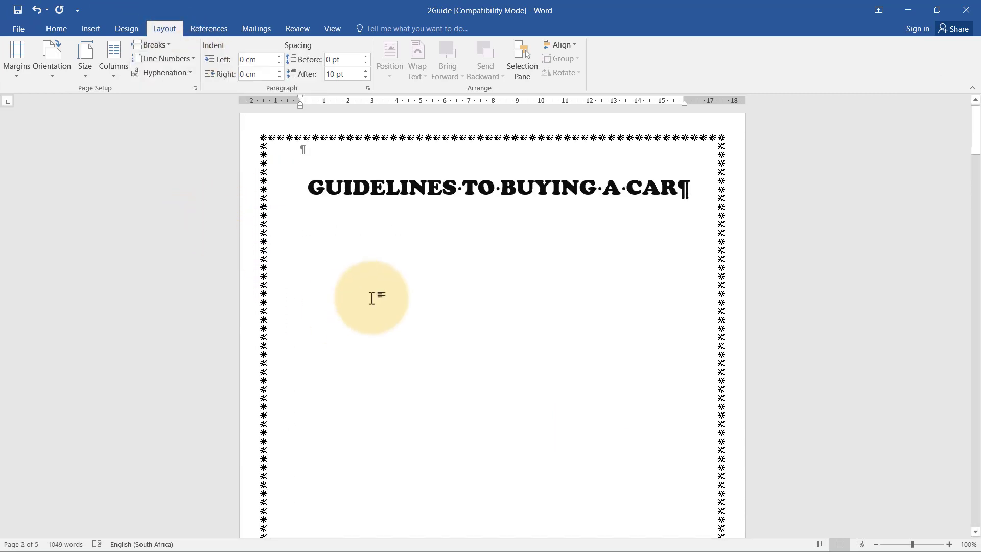
# - Start a custom picture watermark and browse offline for an image on this computer
pyautogui.click(127, 29)
pyautogui.click(860, 69)
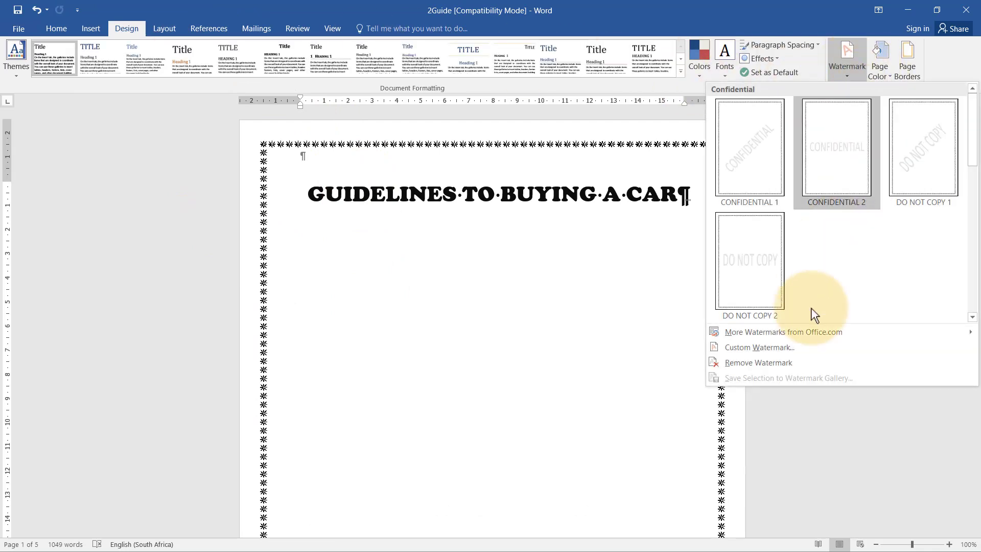
pyautogui.click(786, 346)
pyautogui.click(407, 205)
pyautogui.click(411, 218)
pyautogui.click(624, 404)
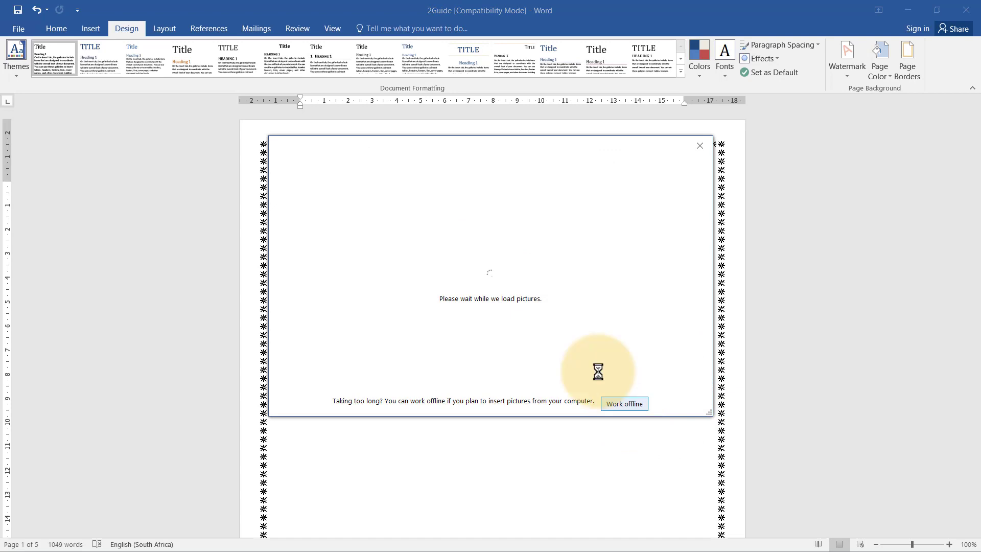
# - Insert 2Cars.jpg from the Jun 2017 folder as the watermark with Washout unticked
pyautogui.click(492, 211)
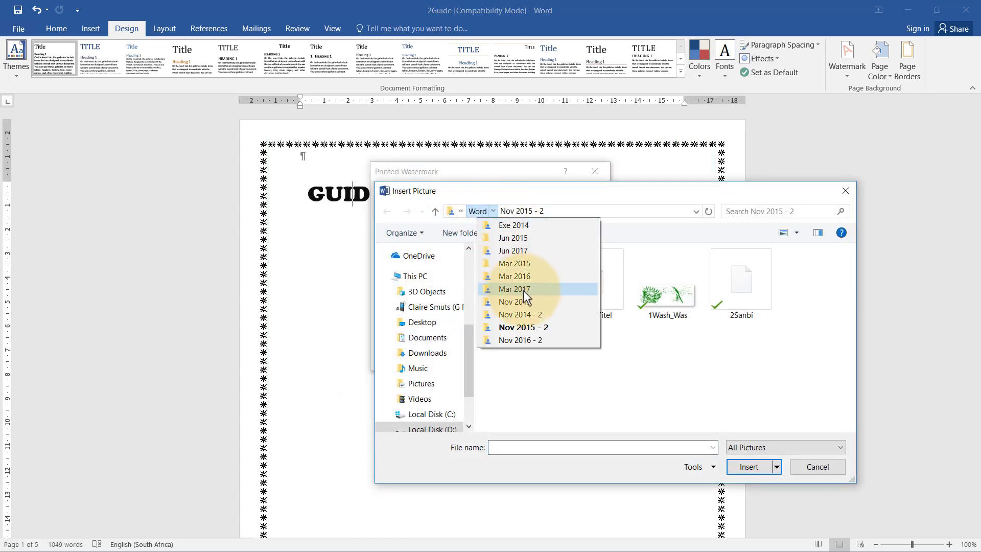
pyautogui.click(526, 249)
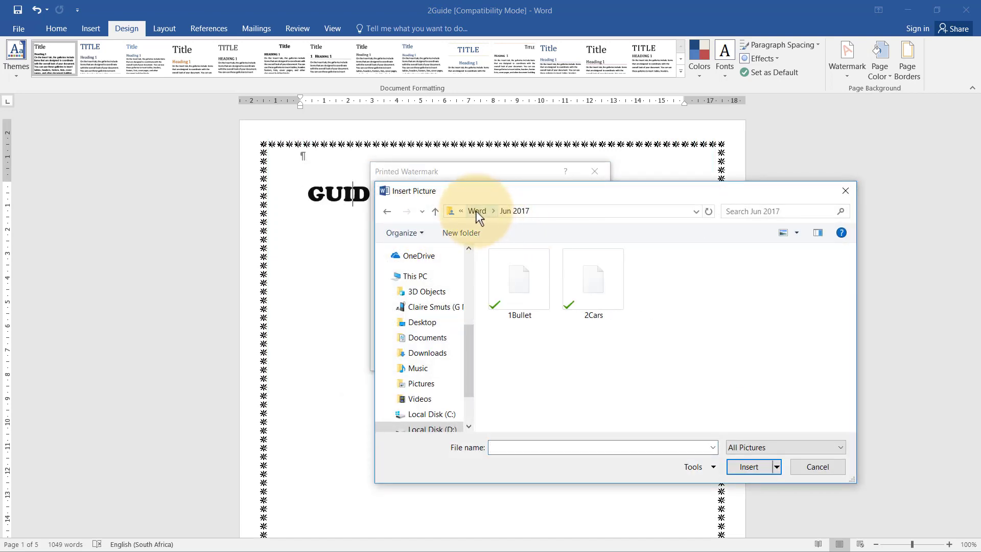
pyautogui.click(601, 289)
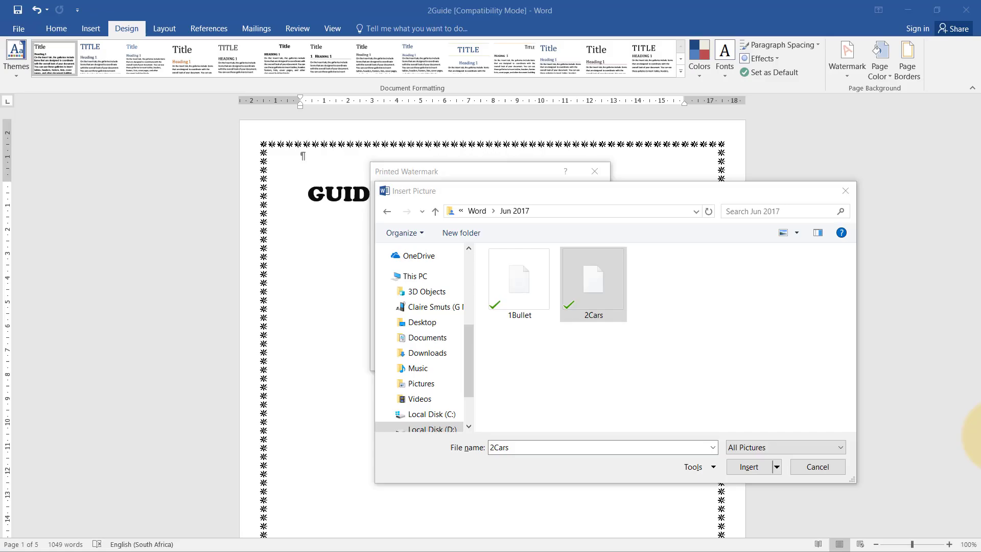
pyautogui.hotkey('alt', 'Tab')
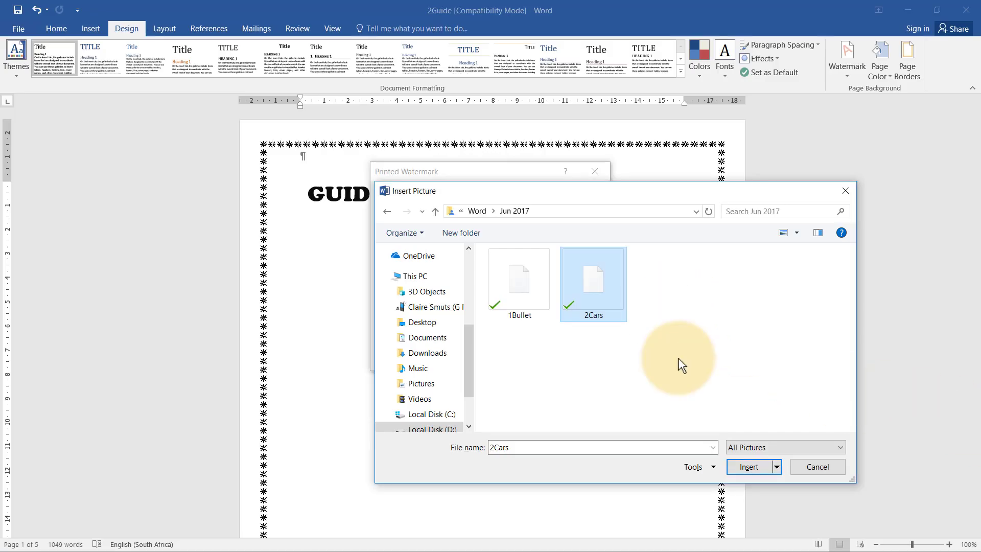
pyautogui.click(748, 467)
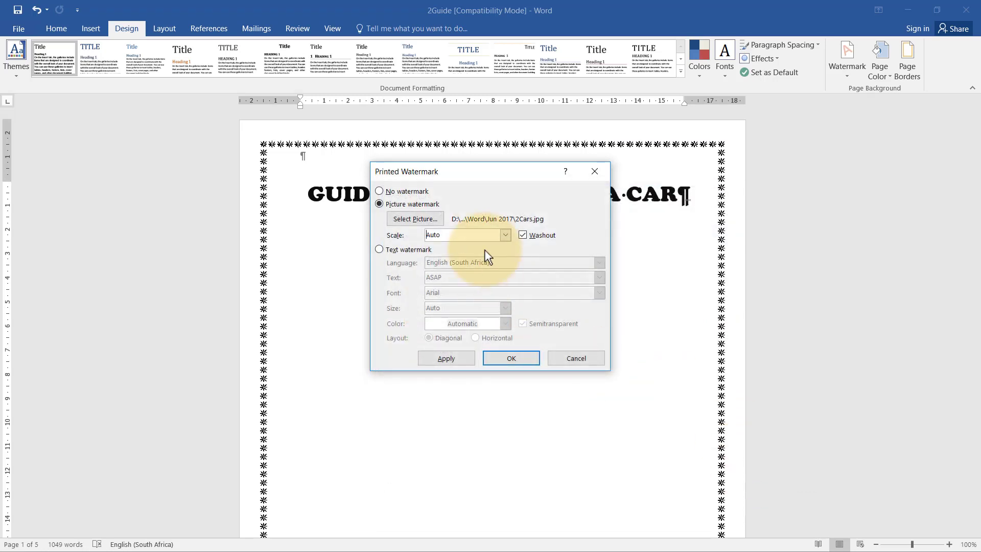
pyautogui.click(547, 234)
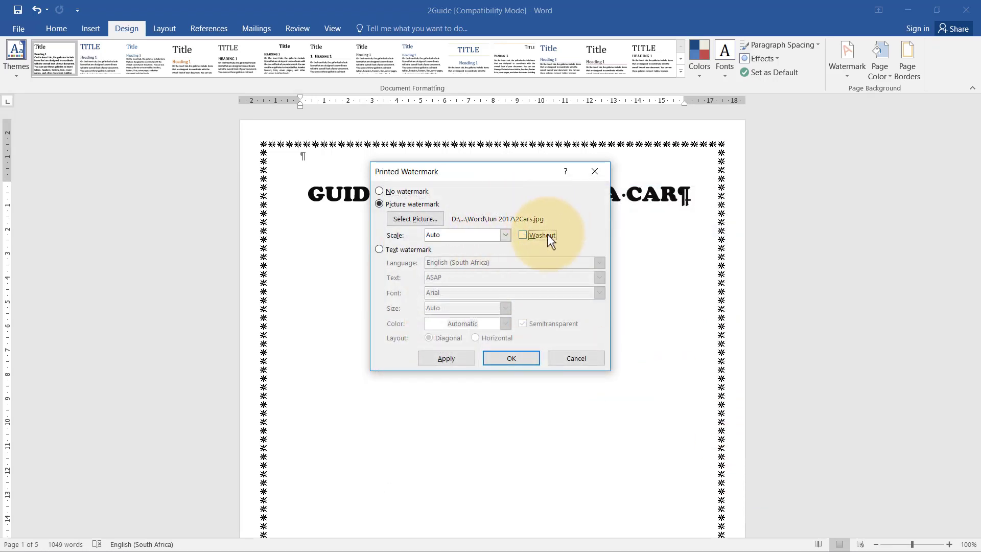
pyautogui.click(521, 360)
# - Edit the page 2 header and turn off Link to Previous for section 2
pyautogui.scroll(-5, 521, 357)
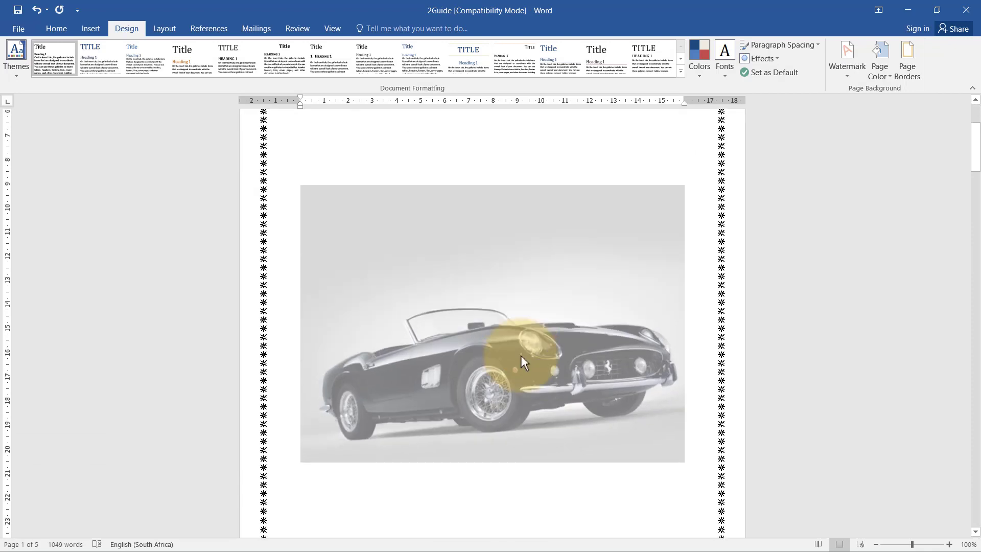
pyautogui.scroll(-15, 521, 355)
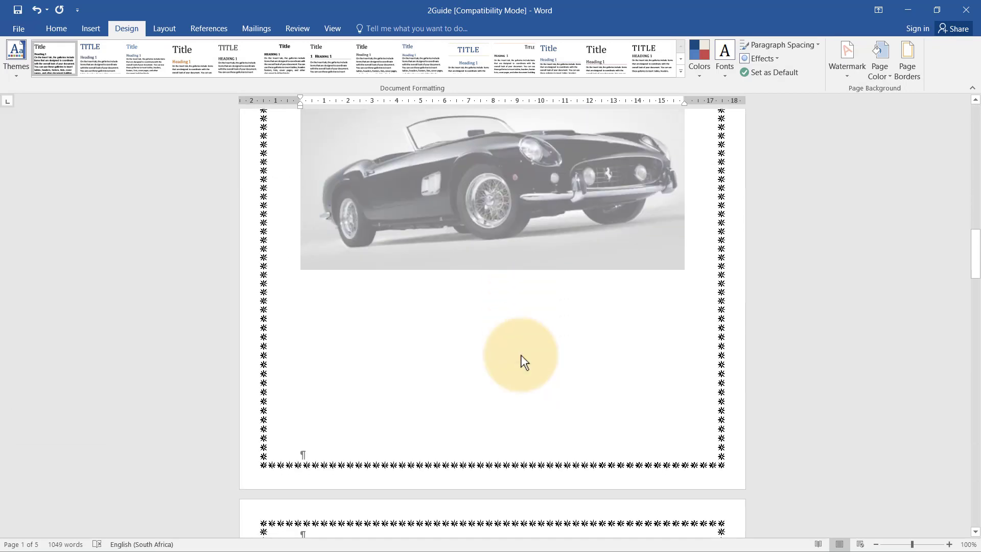
pyautogui.scroll(10, 524, 361)
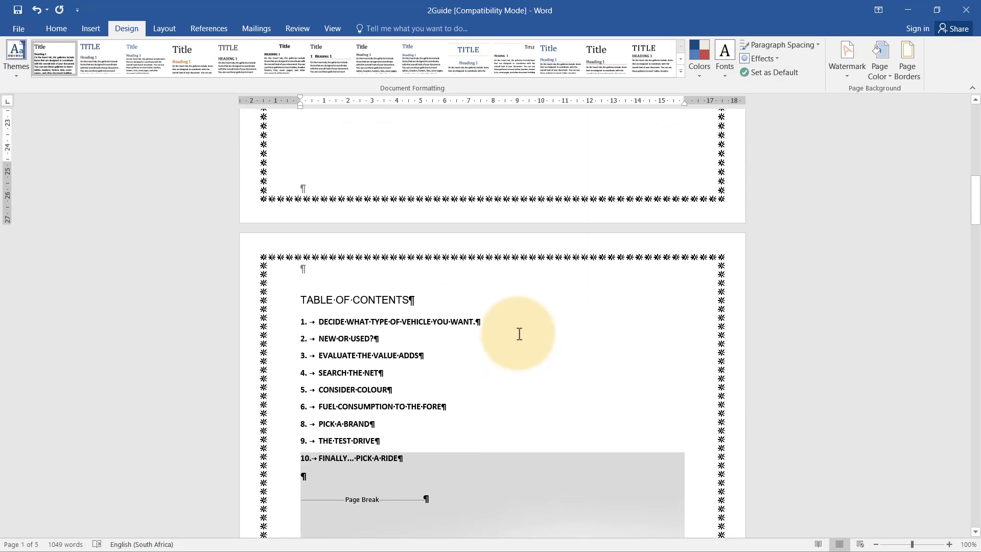
pyautogui.rightClick(407, 272)
pyautogui.click(443, 279)
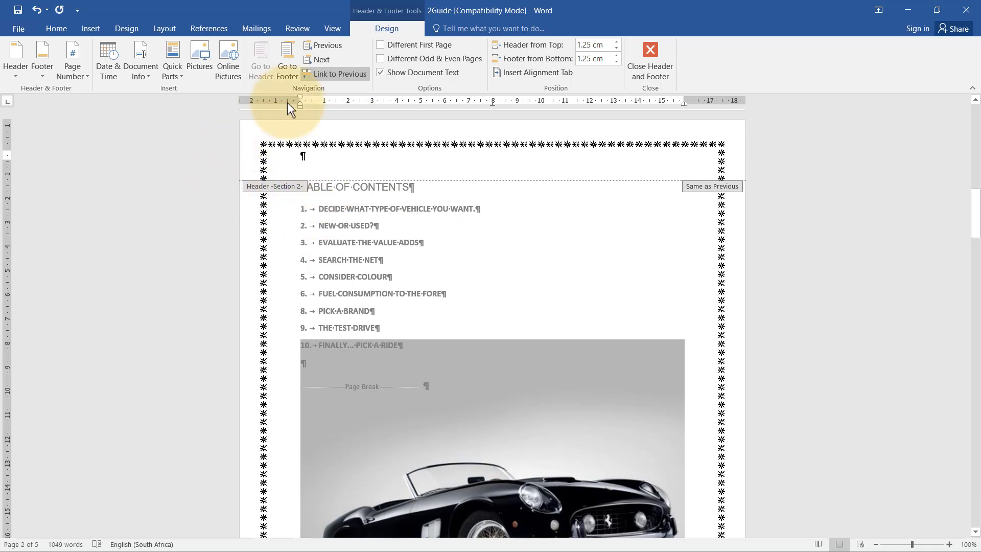
pyautogui.click(309, 74)
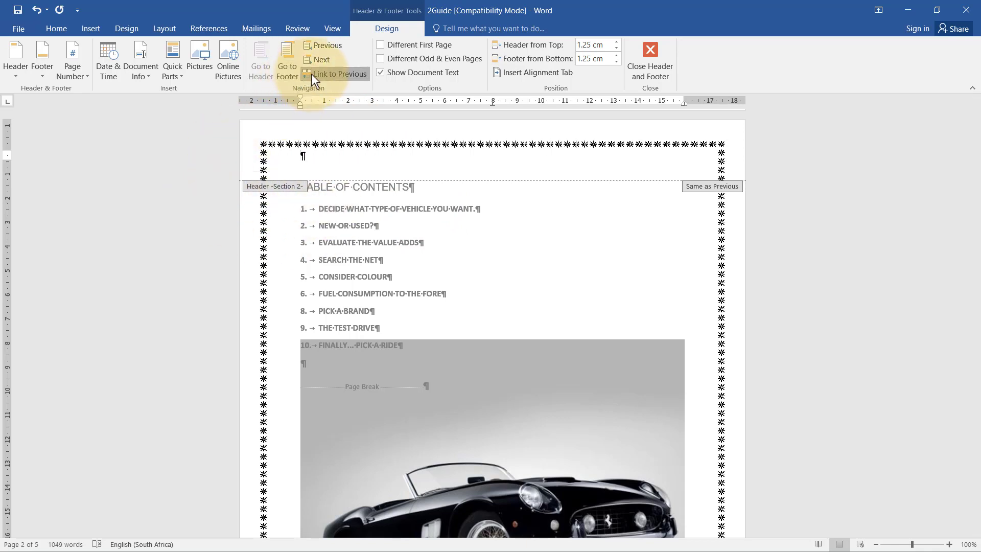
# - Delete the car watermark from section 2's header and close header and footer editing
pyautogui.click(456, 363)
pyautogui.press('Delete')
pyautogui.scroll(-20, 630, 410)
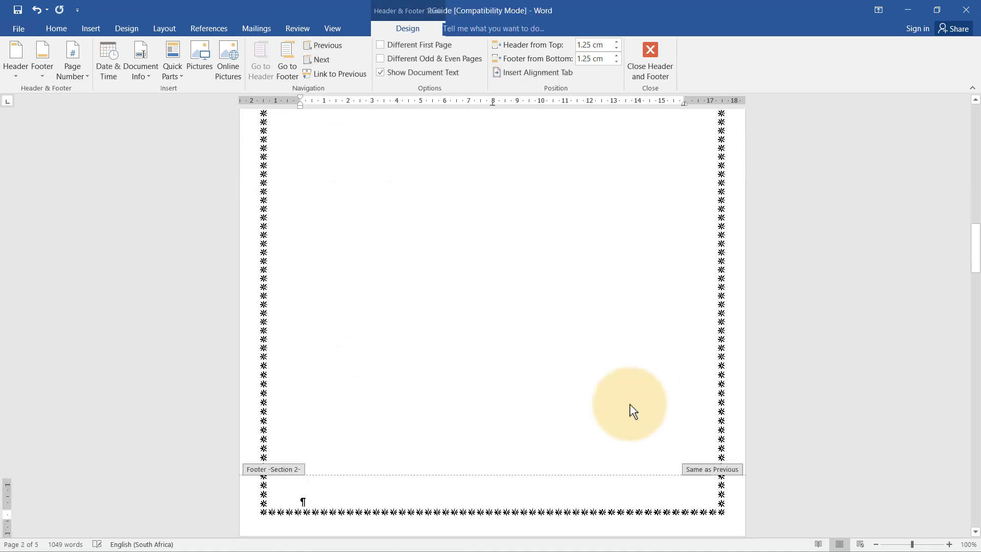
pyautogui.scroll(-8, 613, 358)
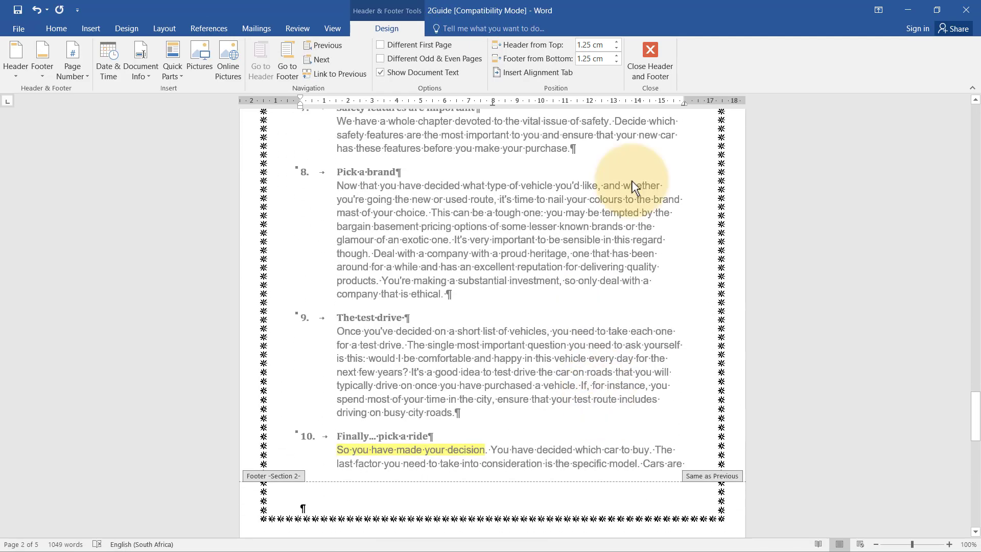
pyautogui.click(651, 56)
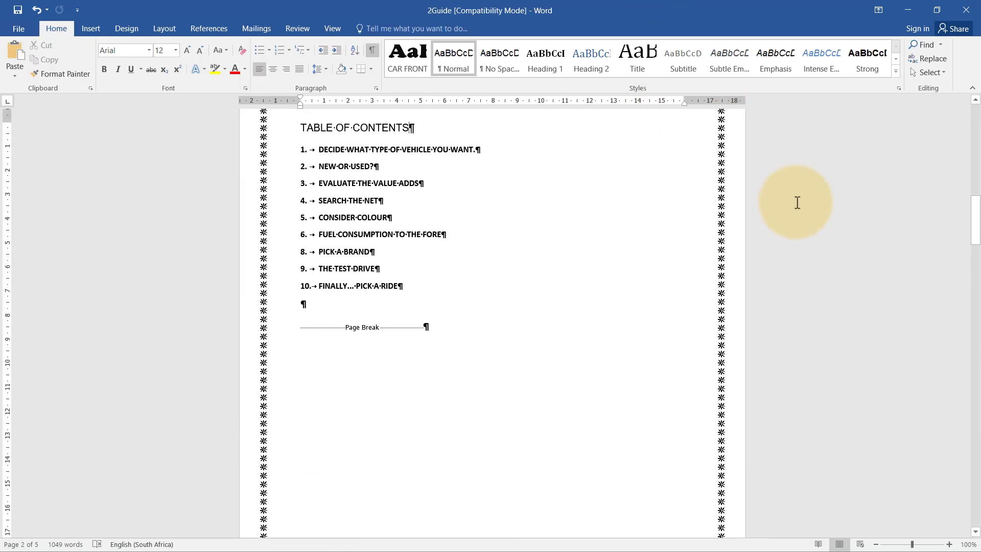
pyautogui.hotkey('ctrl', 'Home')
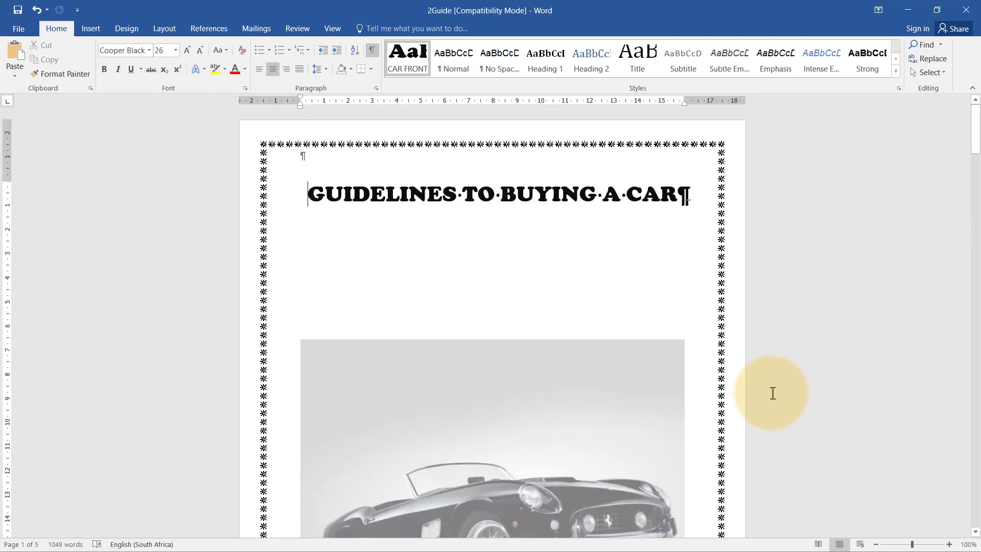
pyautogui.scroll(-4, 601, 177)
pyautogui.scroll(-15, 627, 418)
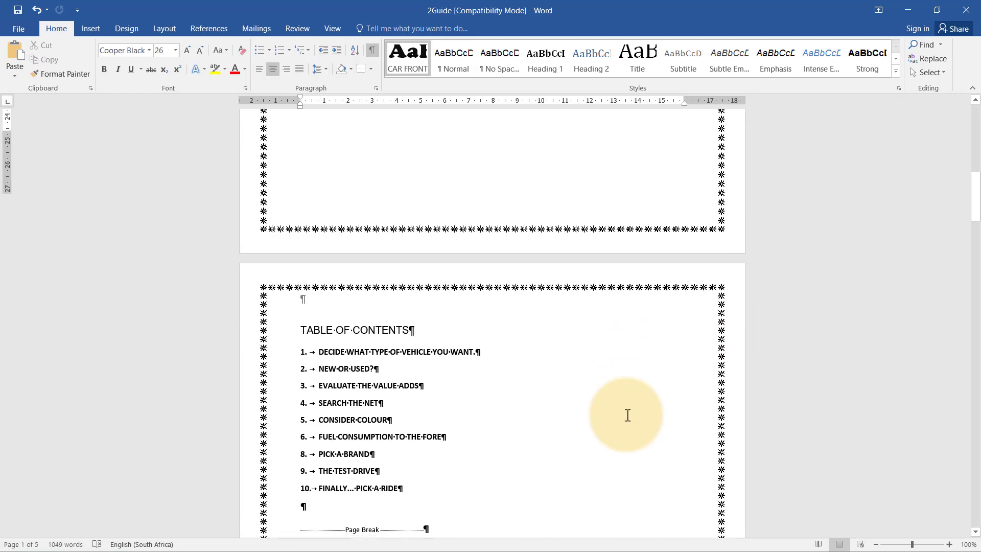